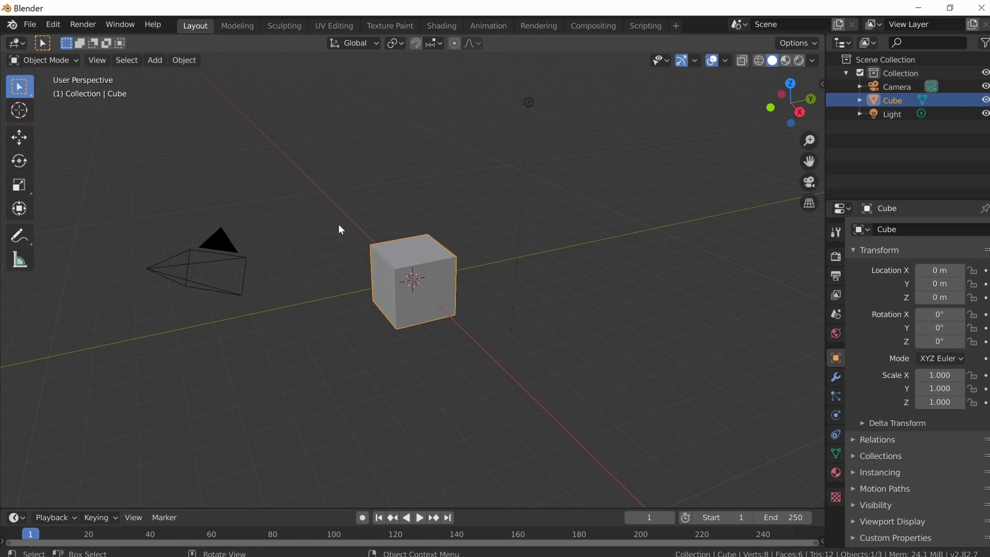
# - Open the Blender Preferences with the list of add-ons
pyautogui.click(40, 24)
pyautogui.click(35, 27)
pyautogui.moveTo(51, 23)
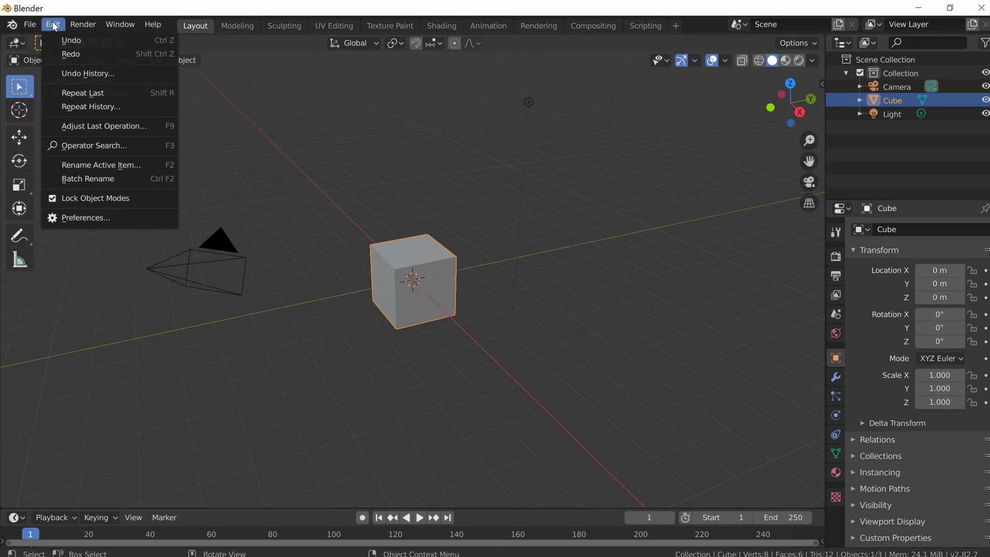
pyautogui.click(118, 216)
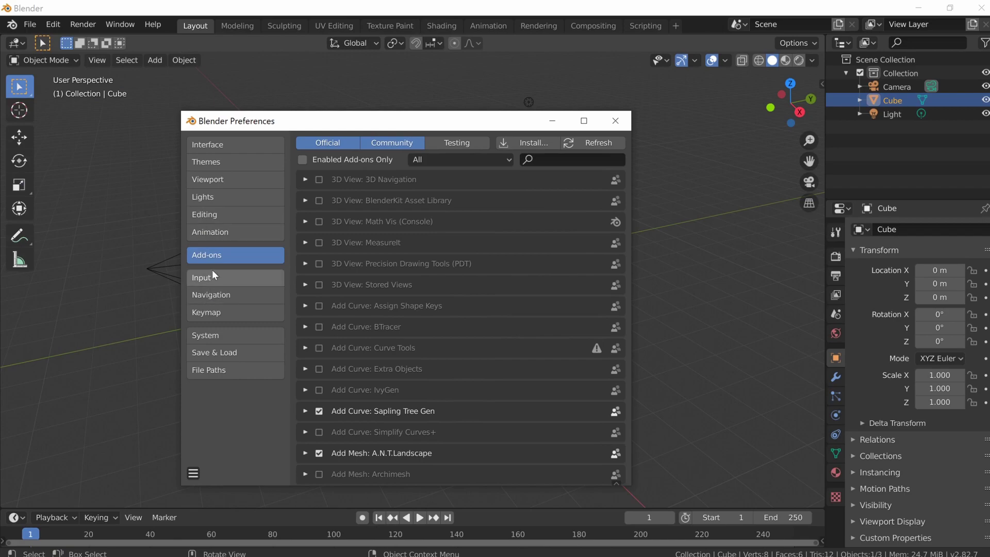
# - Look through the list of available add-ons, including the mesh, import-export, interface and render categories
pyautogui.scroll(-12, 494, 234)
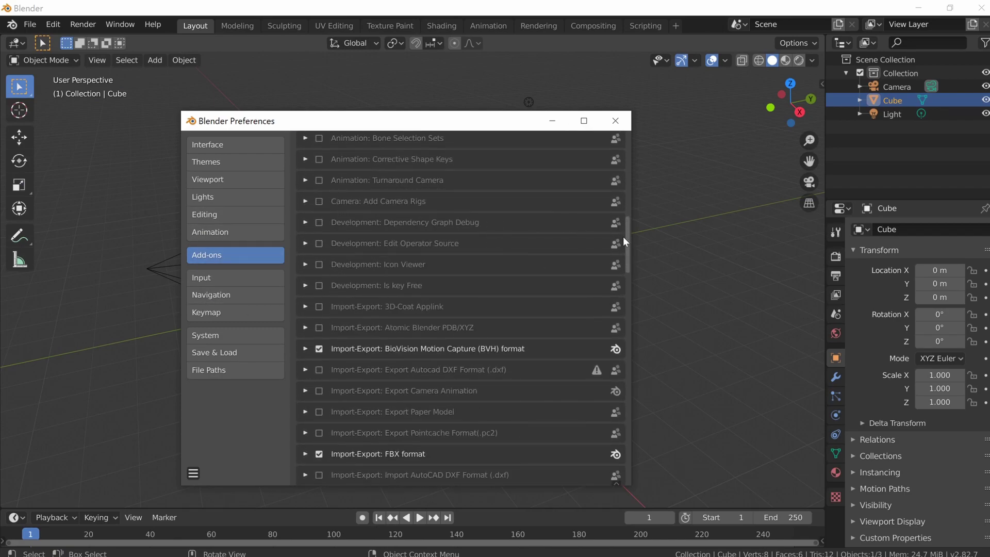
pyautogui.moveTo(627, 241); pyautogui.dragTo(630, 296)
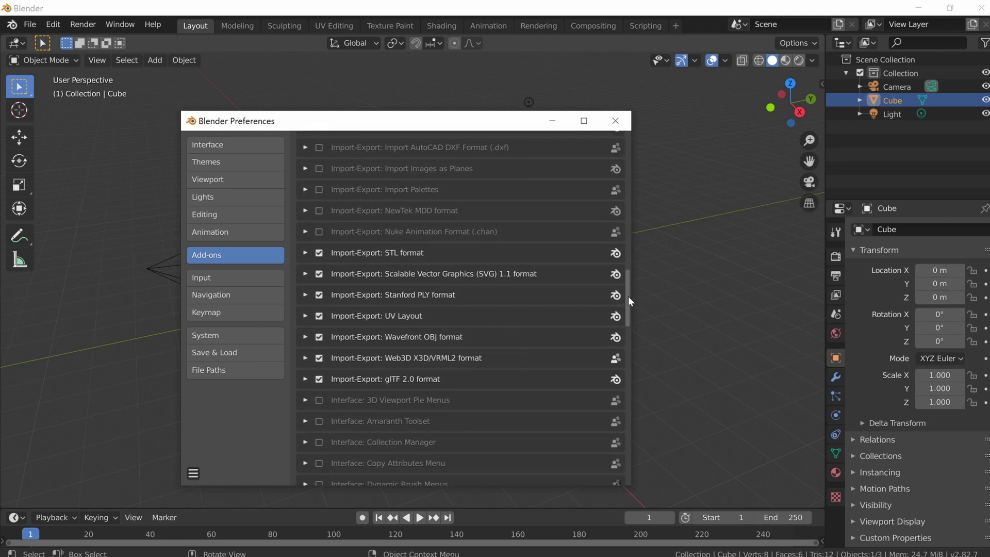
pyautogui.scroll(10, 441, 321)
pyautogui.scroll(15, 441, 319)
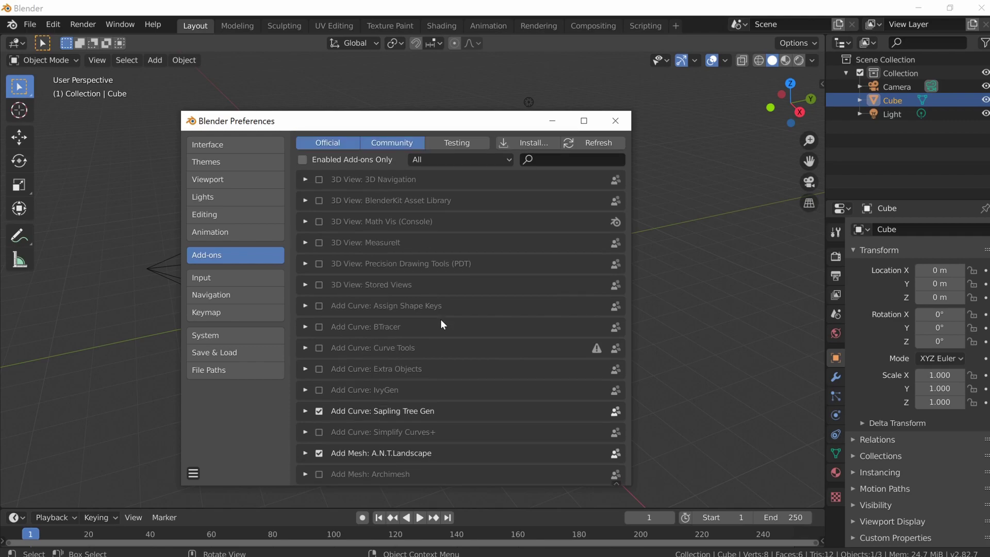
pyautogui.scroll(-15, 441, 319)
pyautogui.scroll(-20, 440, 319)
pyautogui.scroll(-15, 439, 320)
pyautogui.scroll(20, 440, 321)
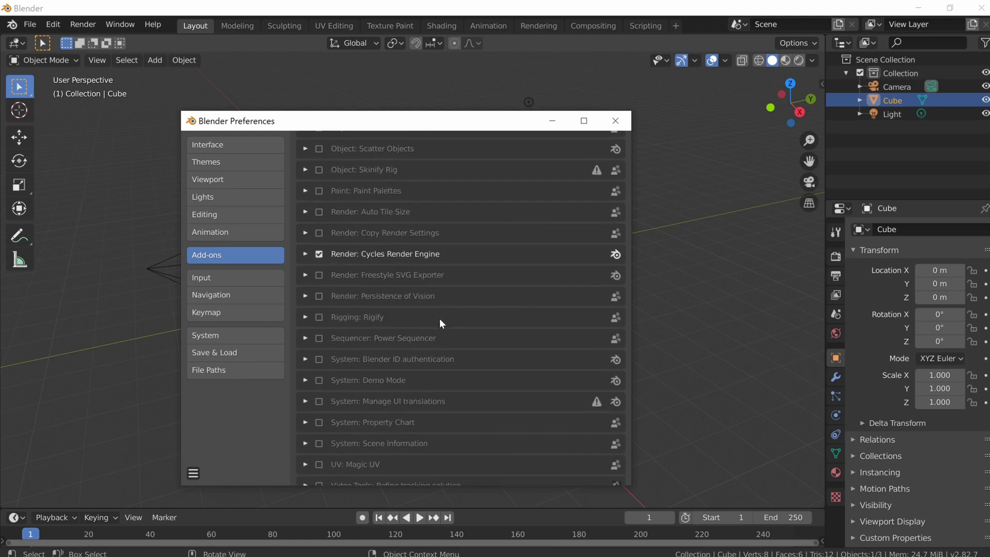
pyautogui.scroll(20, 439, 318)
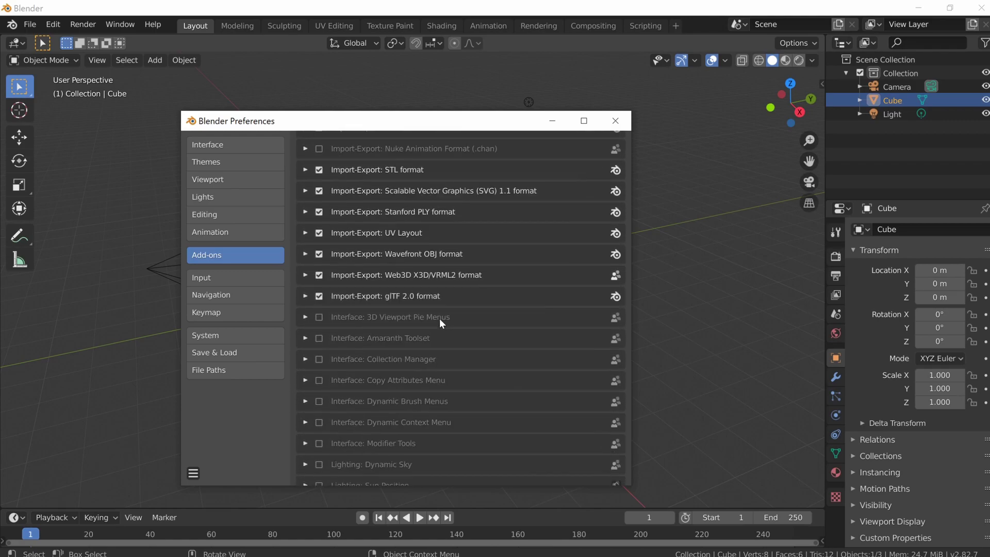
pyautogui.scroll(5, 441, 324)
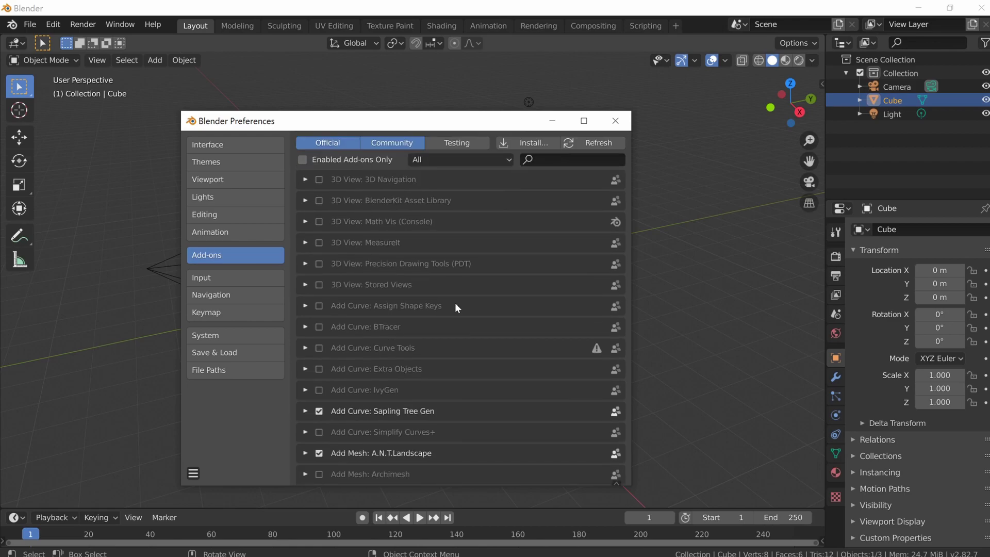
pyautogui.scroll(-20, 453, 276)
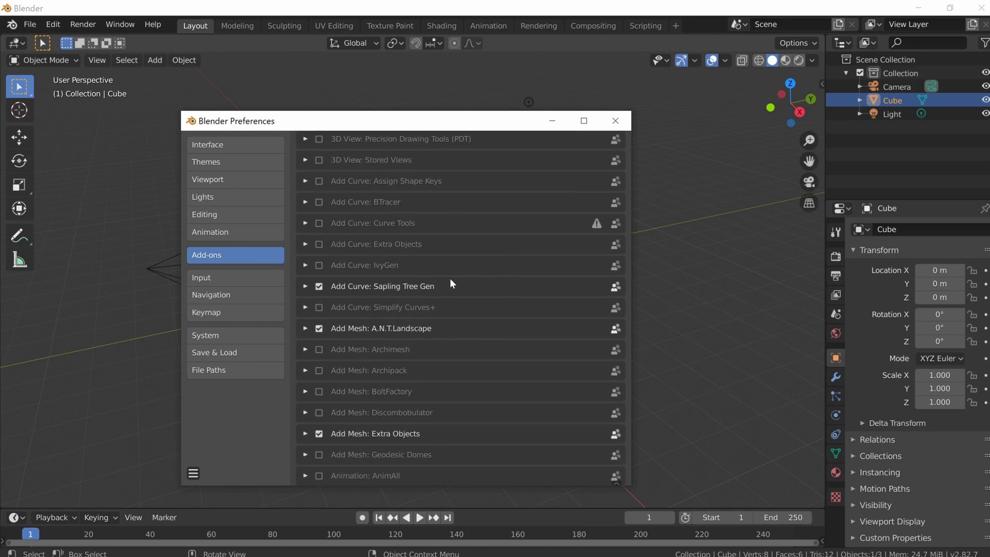
pyautogui.scroll(-15, 447, 286)
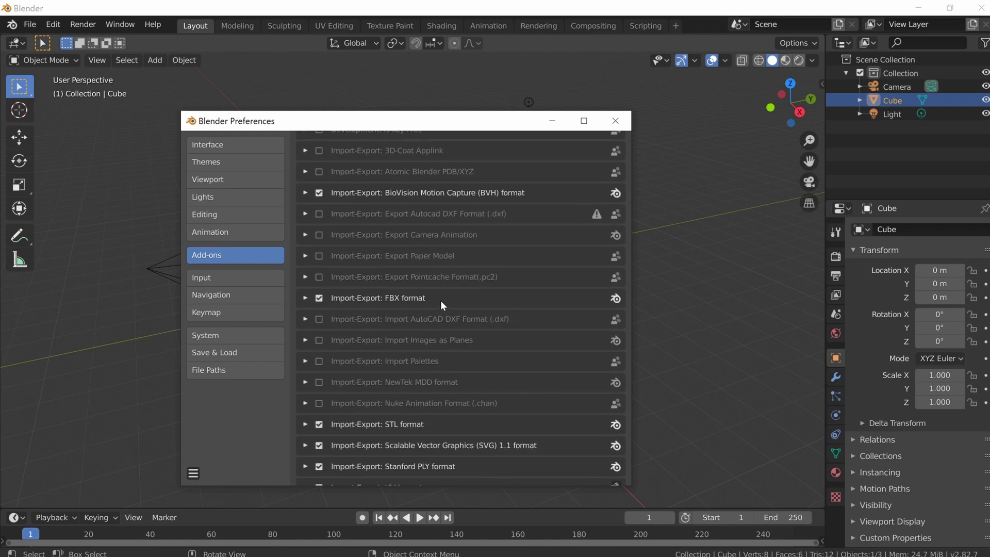
pyautogui.scroll(20, 442, 301)
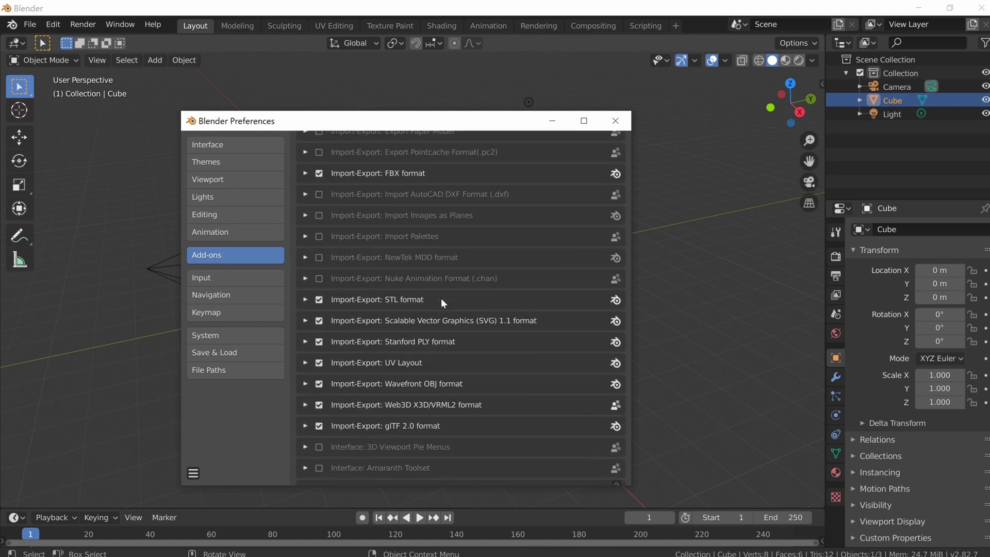
pyautogui.scroll(10, 442, 298)
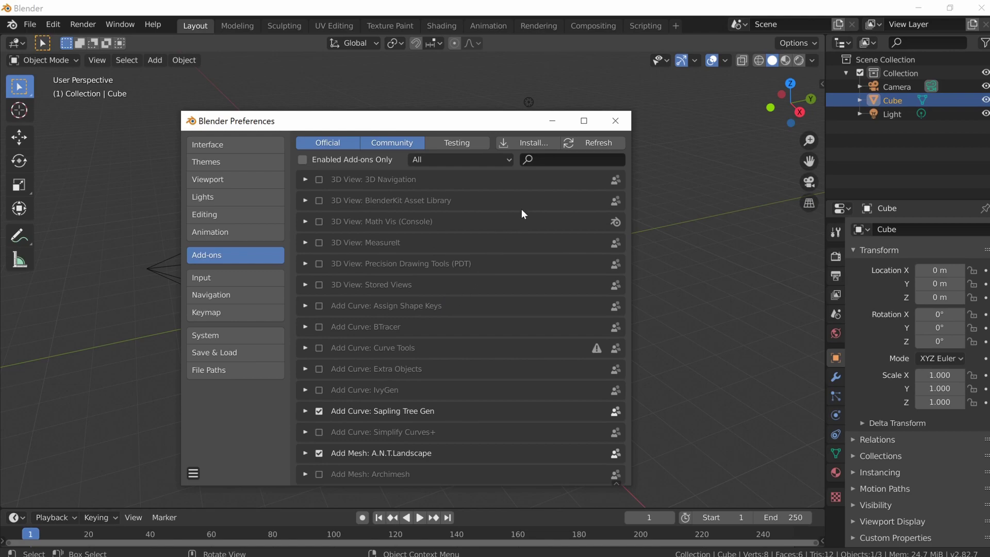
# - Filter the add-ons by "land" and disable Add Mesh: A.N.T.Landscape, leaving the preferences
pyautogui.write('k')
pyautogui.press('BackSpace')
pyautogui.write('land')
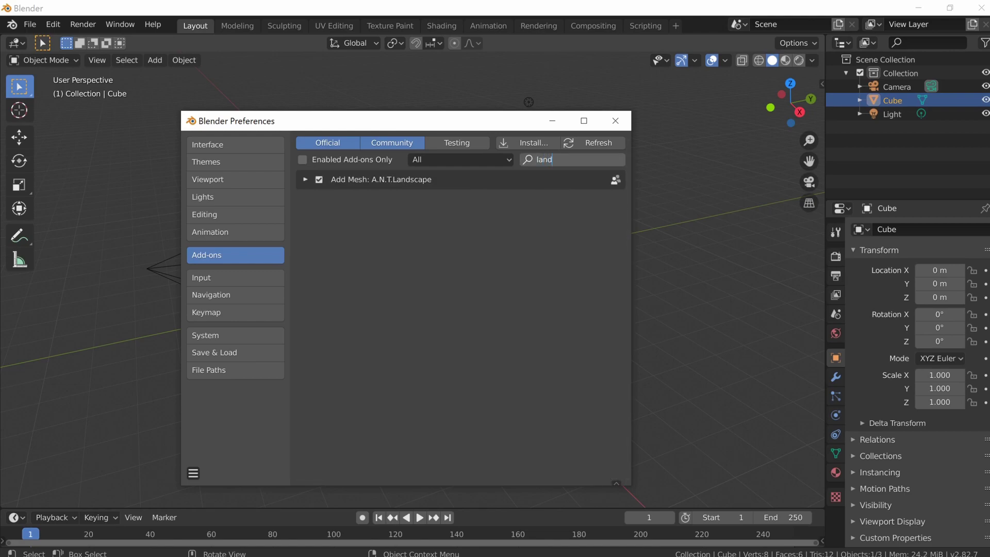
pyautogui.press('Return')
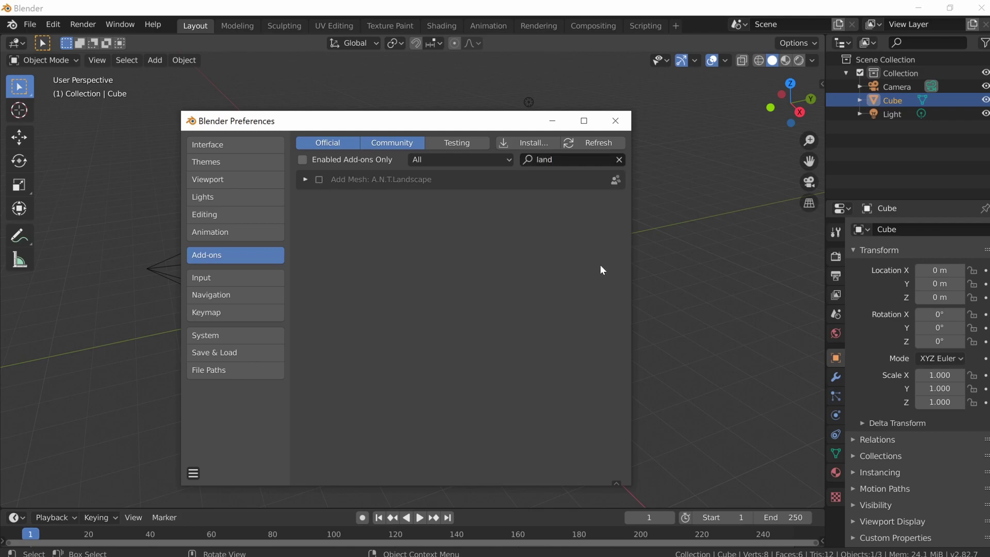
pyautogui.moveTo(521, 124); pyautogui.dragTo(347, 137)
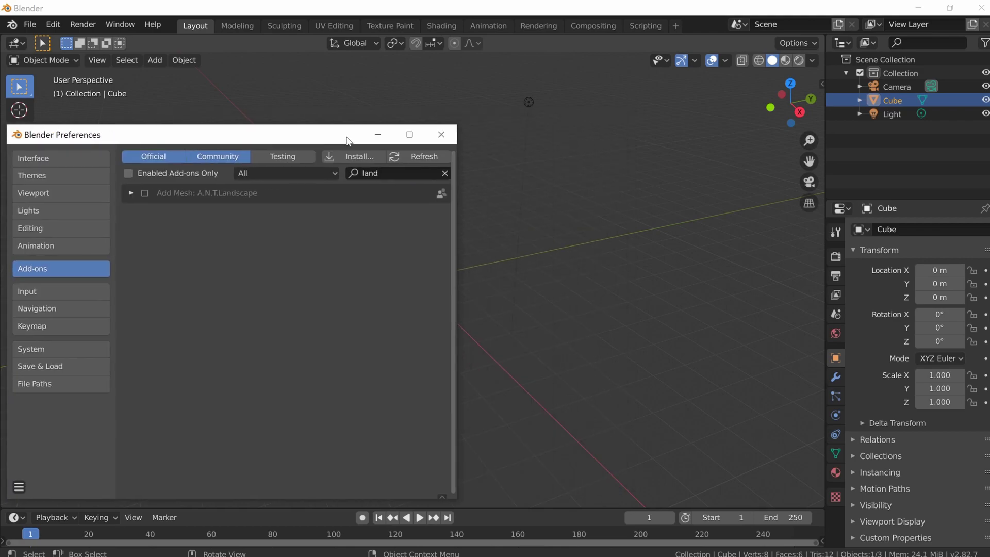
pyautogui.click(441, 134)
# - Delete the default cube from the scene
pyautogui.click(467, 252)
pyautogui.click(419, 273)
pyautogui.press('x')
pyautogui.click(420, 274)
pyautogui.hotkey('shift', 'a')
pyautogui.hotkey('shift', 'a')
pyautogui.moveTo(286, 139)
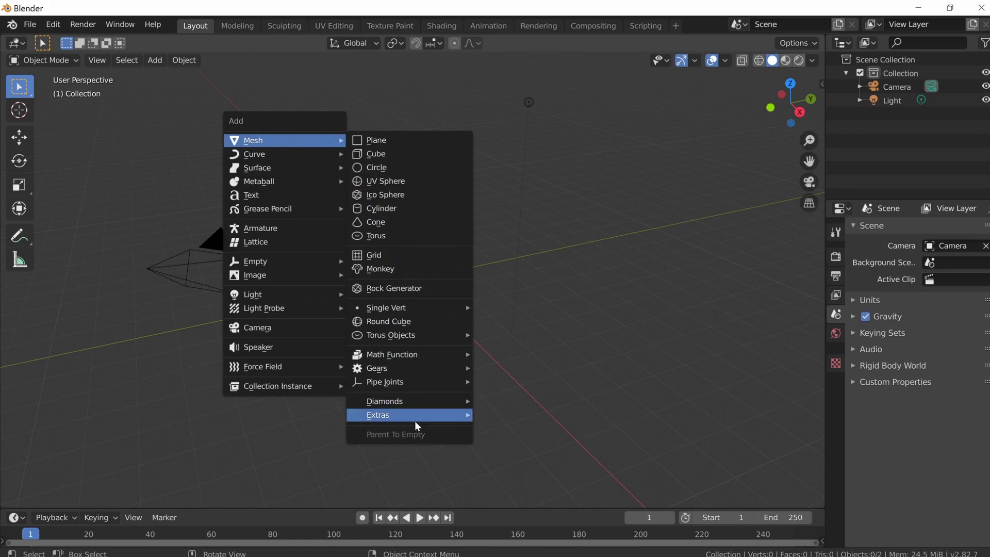
# - Enable the Add Mesh: A.N.T.Landscape add-on in the preferences and leave them
pyautogui.click(59, 25)
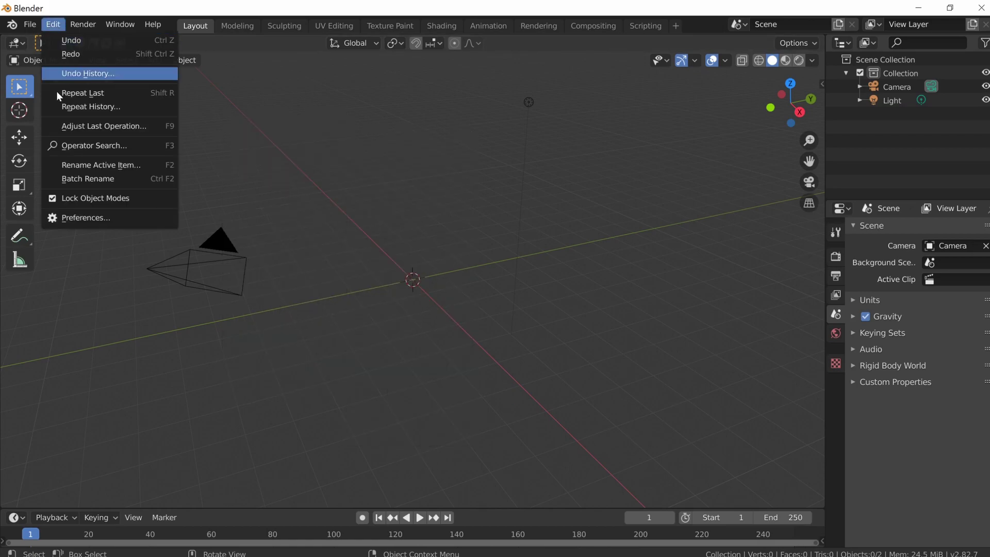
pyautogui.click(128, 213)
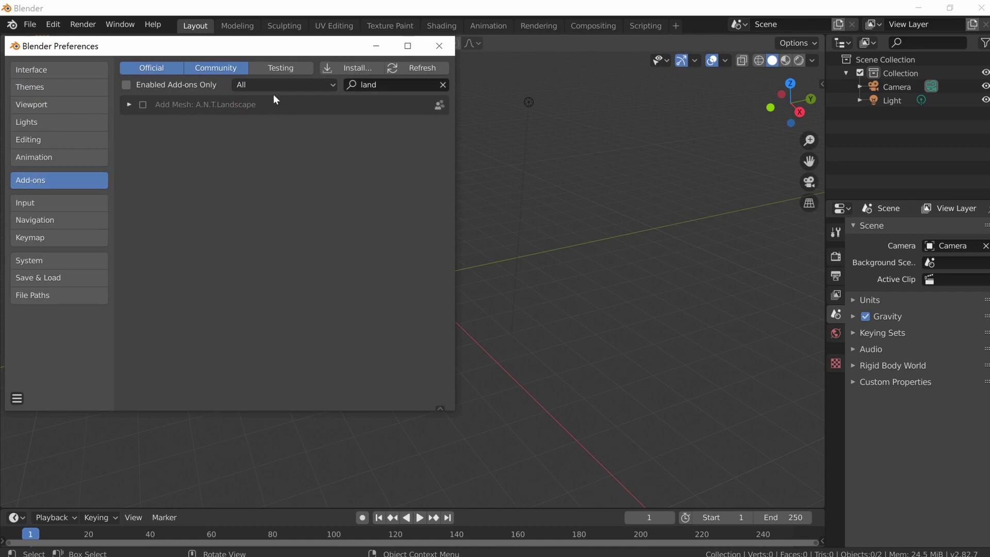
pyautogui.click(143, 105)
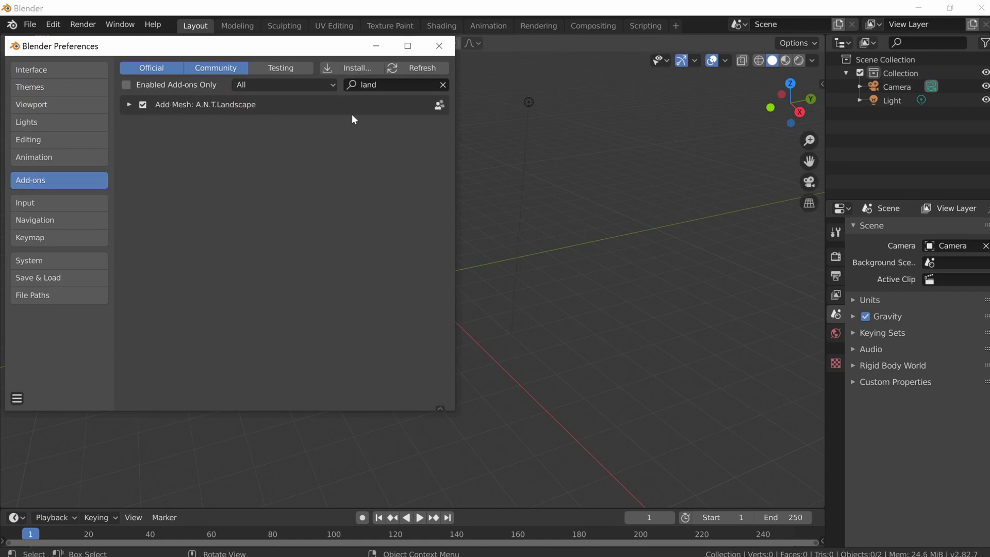
pyautogui.click(438, 47)
# - Add a Landscape mesh to the scene
pyautogui.hotkey('shift', 'a')
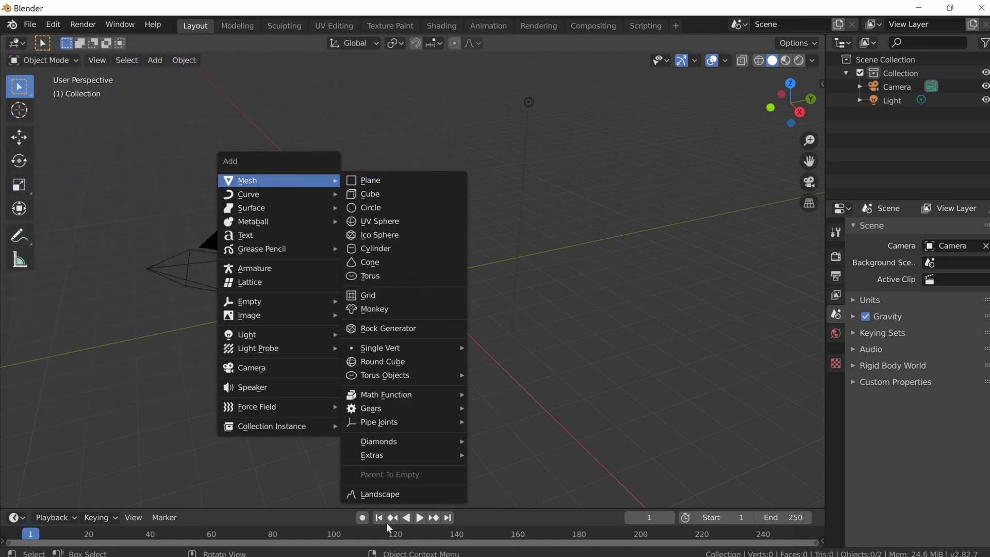
pyautogui.hotkey('shift', 'a')
pyautogui.moveTo(256, 160)
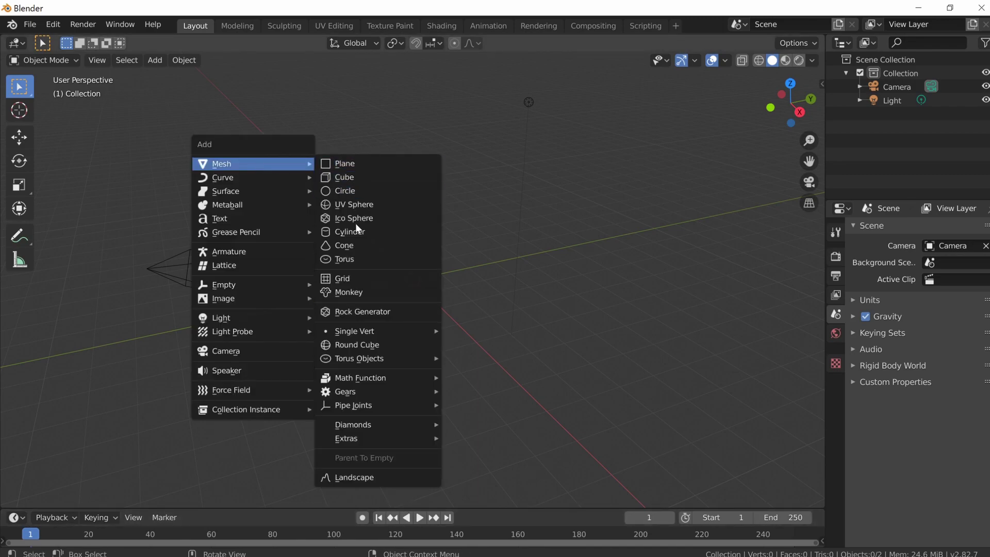
pyautogui.click(382, 476)
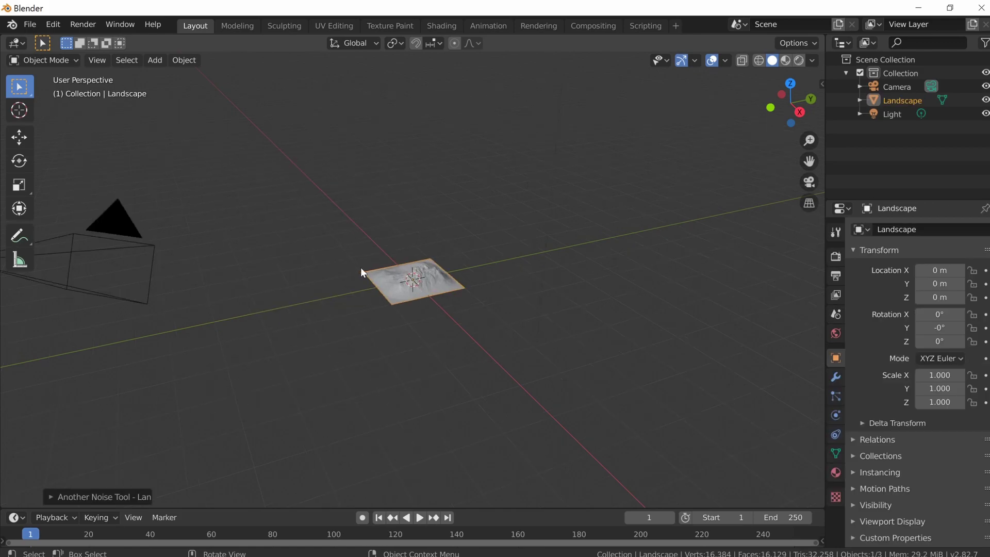
# - Widen the 3D viewport and expand the Another Noise Tool settings of the new landscape
pyautogui.scroll(5, 361, 267)
pyautogui.hotkey('shift', '`')
pyautogui.press('a')
pyautogui.click(413, 279)
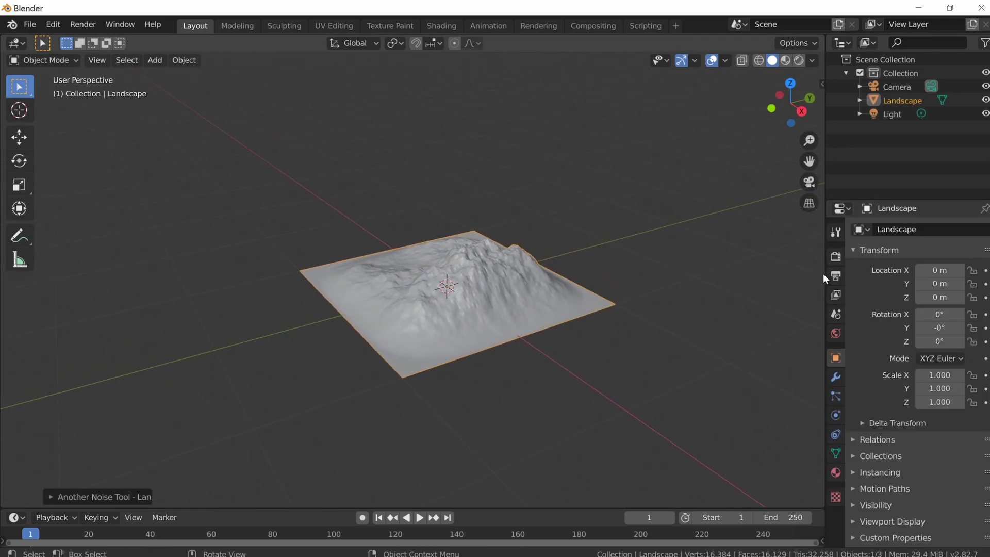
pyautogui.moveTo(825, 274); pyautogui.dragTo(926, 276)
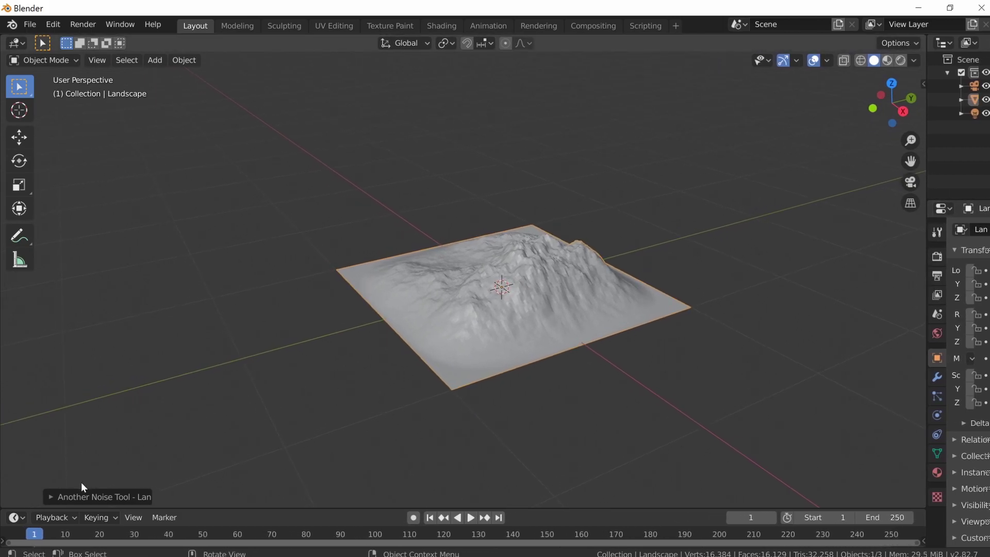
pyautogui.click(54, 497)
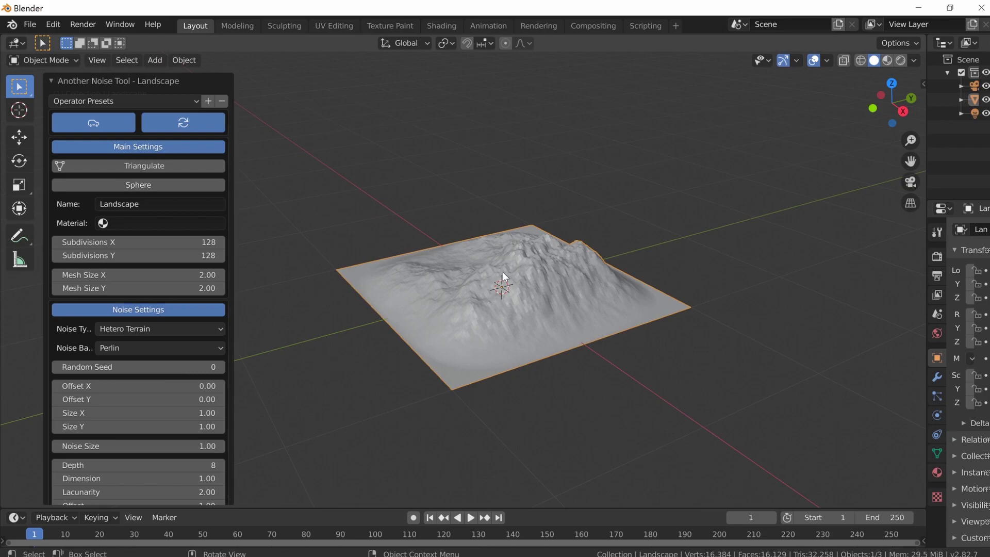
# - Set the landscape's Subdivisions X to 400
pyautogui.hotkey('shift', '`')
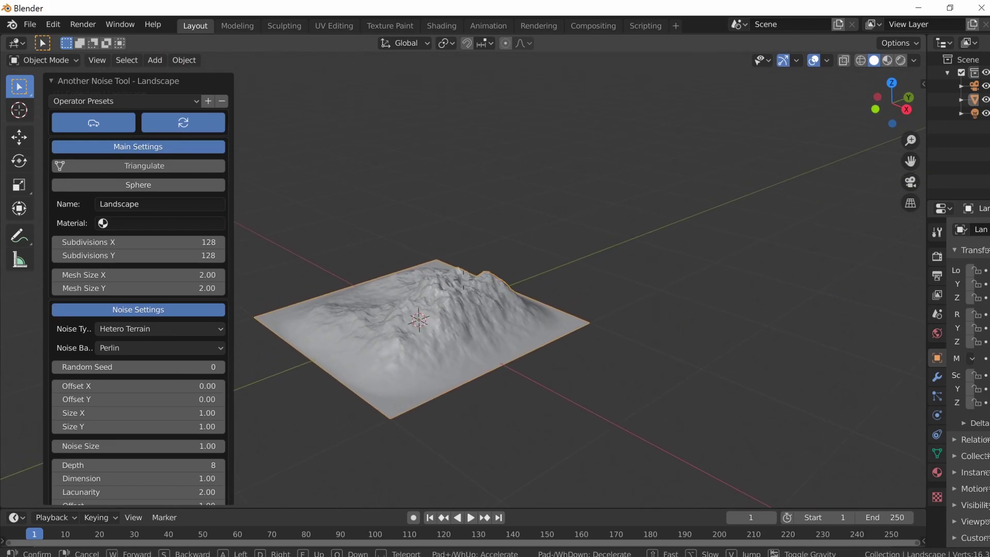
pyautogui.press('w')
pyautogui.press('s')
pyautogui.press('w')
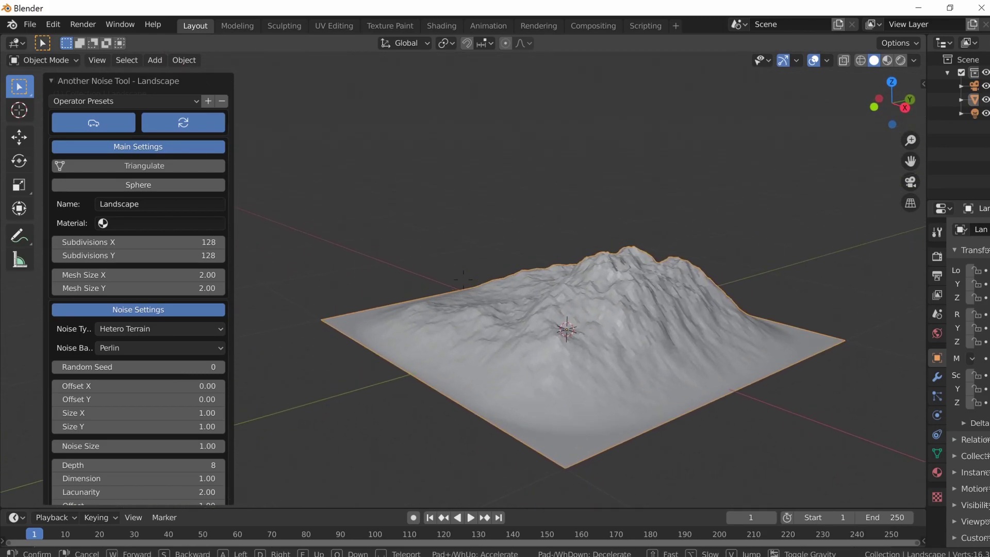
pyautogui.click(463, 280)
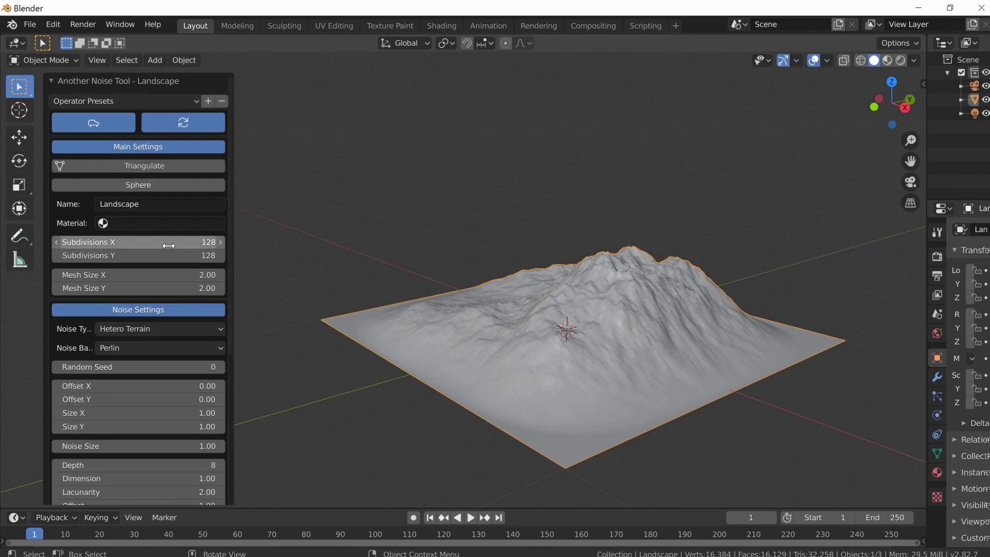
pyautogui.hotkey('shift', '`')
pyautogui.press('w')
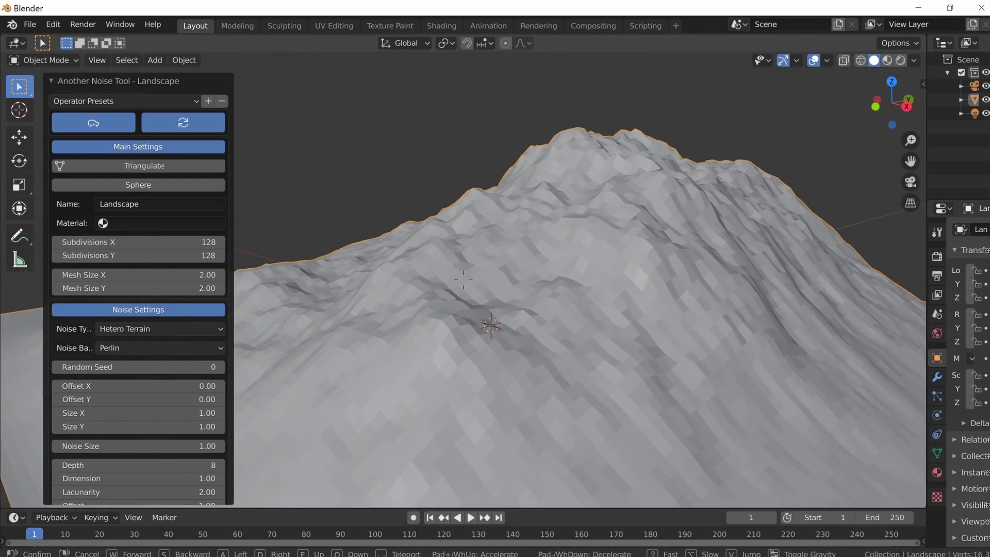
pyautogui.click(463, 280)
pyautogui.click(181, 241)
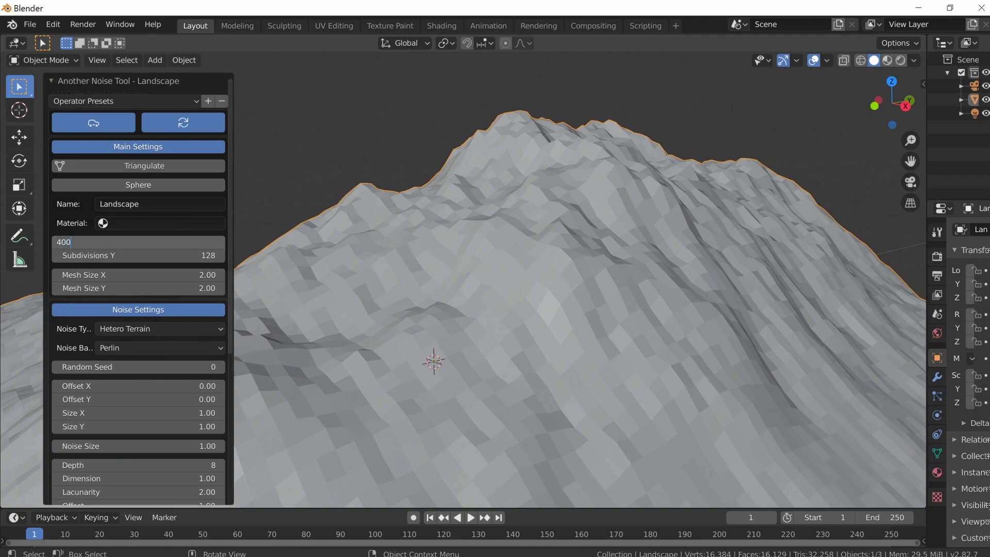
pyautogui.write('400')
pyautogui.press('Return')
# - Inspect the landscape's mesh density in Edit Mode, return to Object Mode and view the whole terrain
pyautogui.press('Tab')
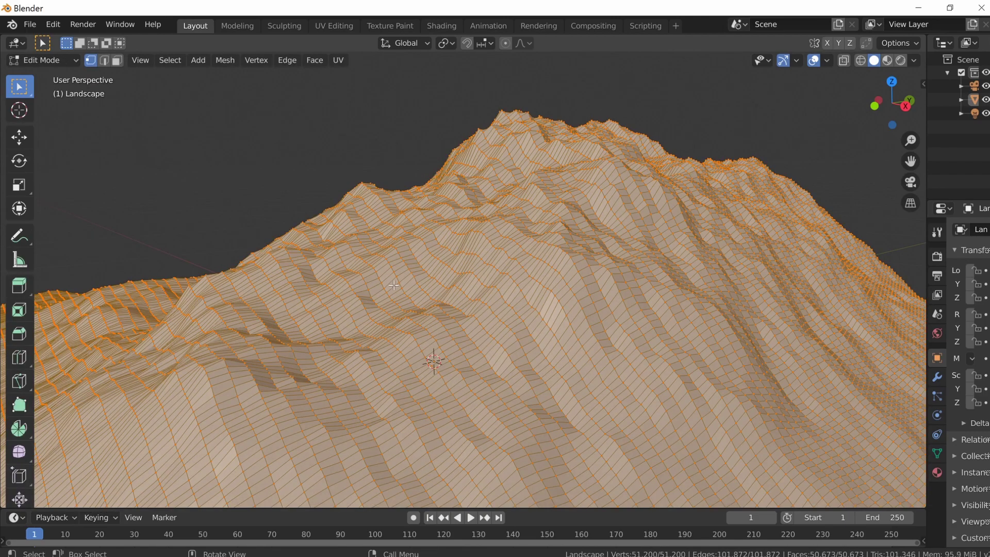
pyautogui.press('Tab')
pyautogui.press('Home')
pyautogui.hotkey('shift', '`')
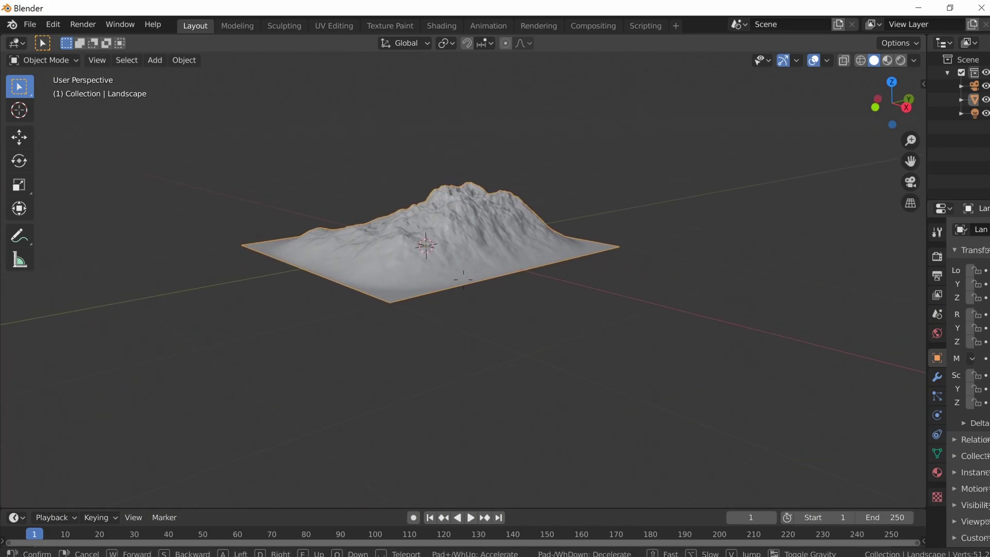
pyautogui.press('w')
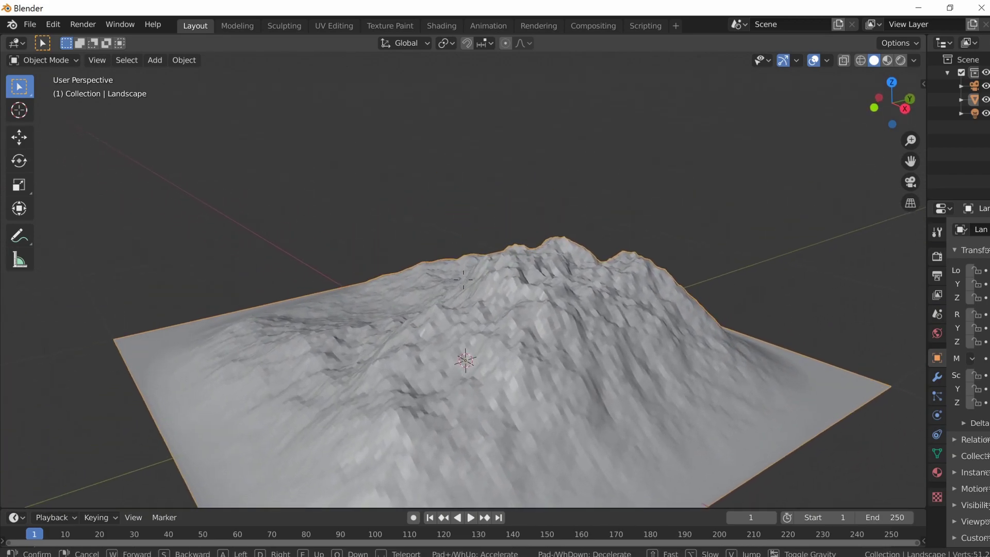
pyautogui.click(463, 280)
# - Delete the existing landscape and add a fresh Landscape mesh in its place
pyautogui.press('x')
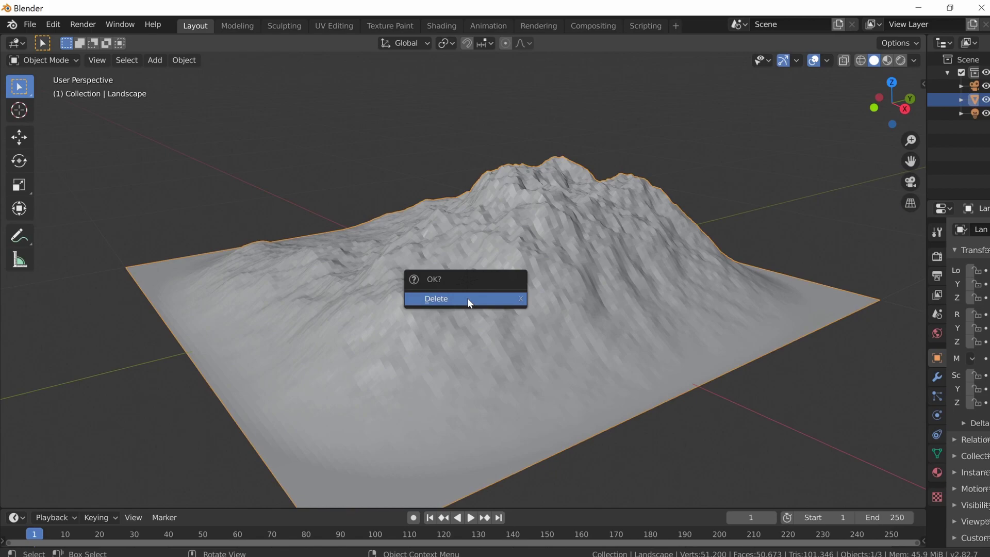
pyautogui.click(467, 298)
pyautogui.hotkey('shift', 'a')
pyautogui.moveTo(307, 181)
pyautogui.click(404, 495)
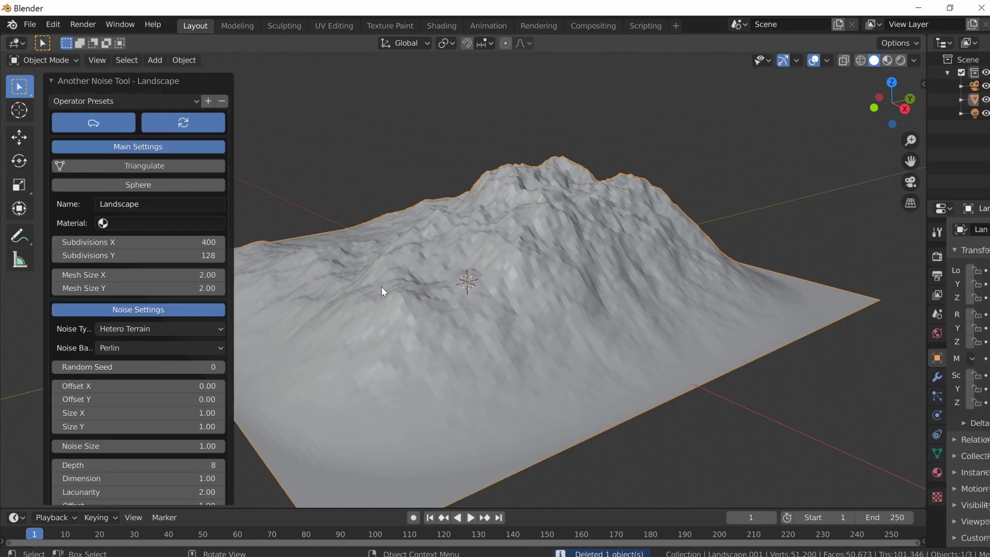
# - Set the landscape's Subdivisions Y to 400 and inspect the terrain detail up close
pyautogui.moveTo(423, 281); pyautogui.dragTo(273, 206, button='middle')
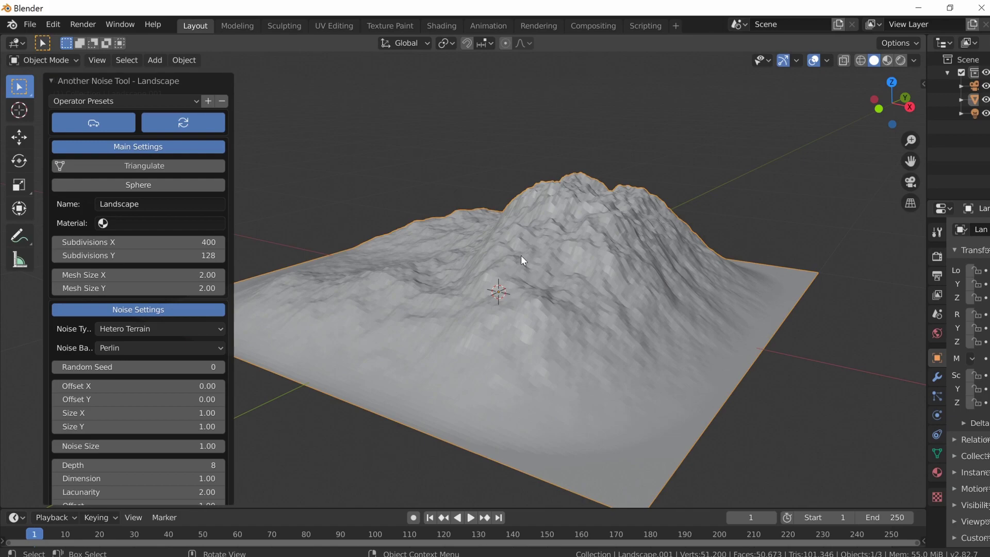
pyautogui.click(193, 257)
pyautogui.write('400')
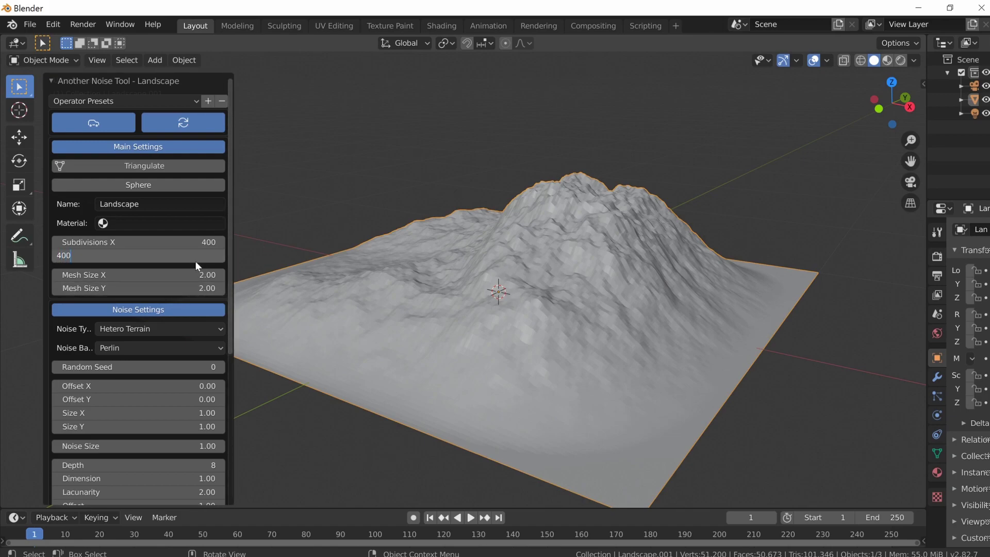
pyautogui.press('Return')
pyautogui.hotkey('shift', '`')
pyautogui.press('w')
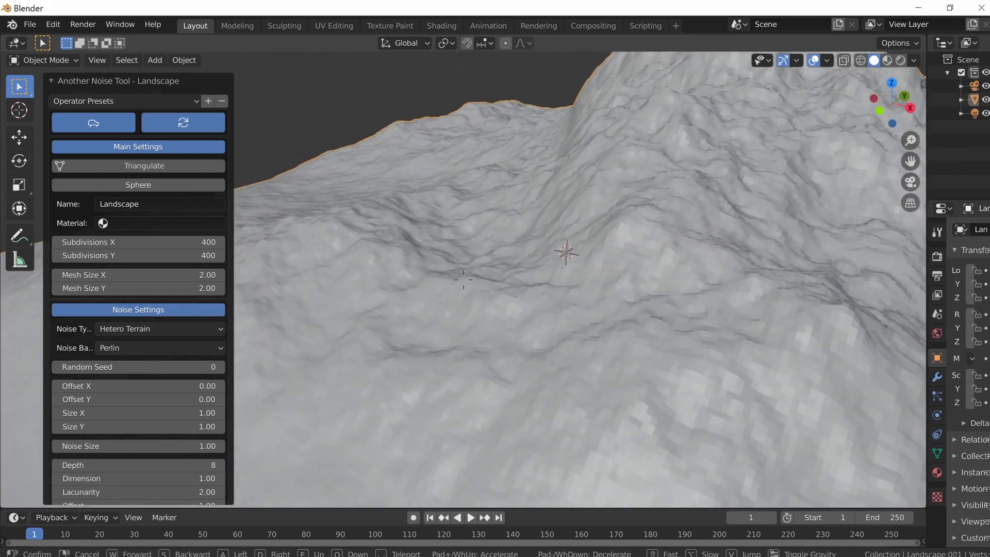
pyautogui.press('s')
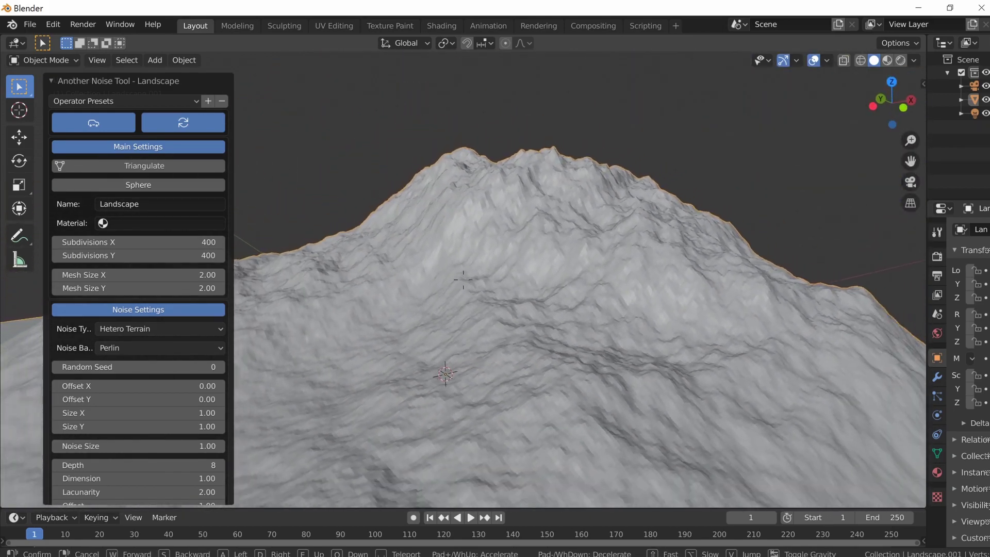
pyautogui.click(463, 280)
# - Set the landscape's Subdivisions X and Subdivisions Y to 120
pyautogui.click(138, 243)
pyautogui.press('Tab')
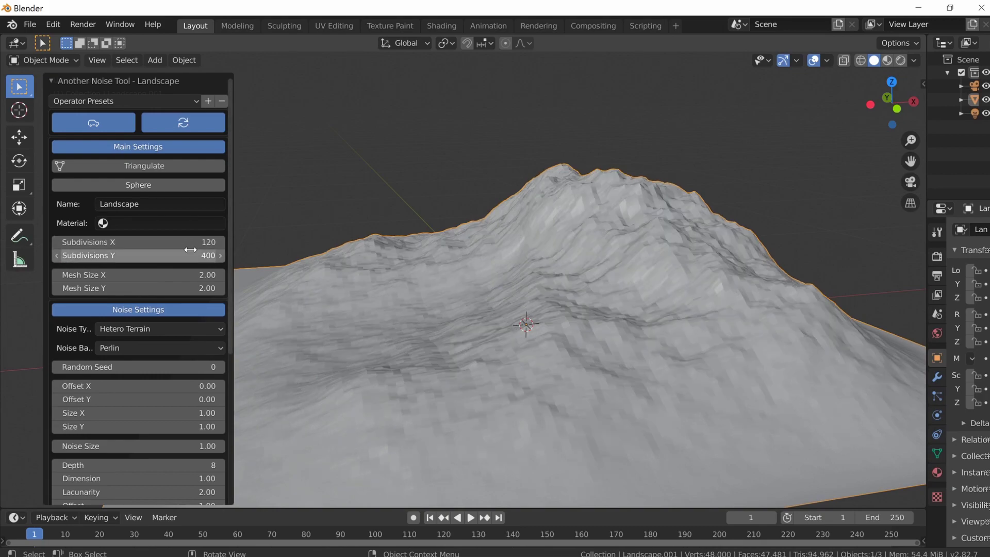
pyautogui.write('120')
pyautogui.press('Return')
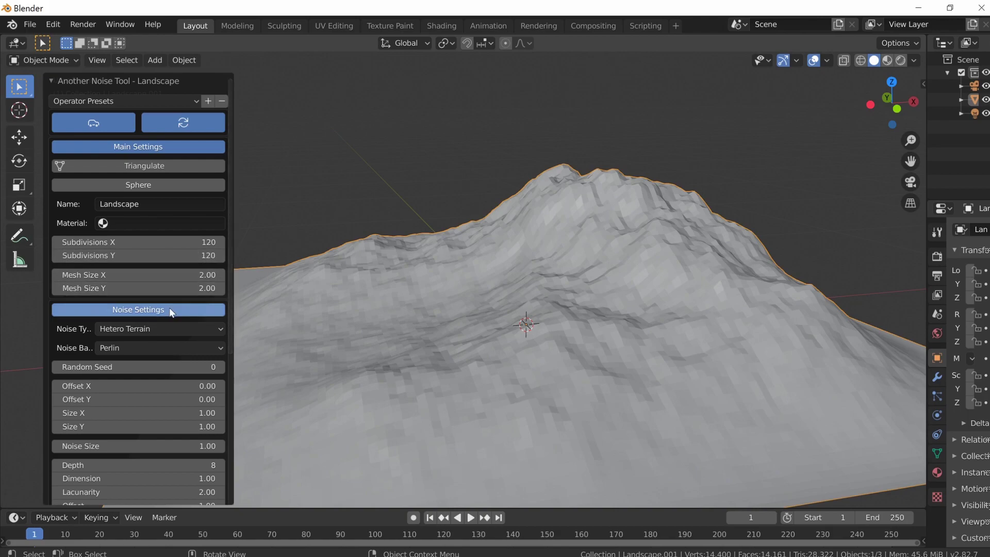
# - Set the landscape's Mesh Size X and Mesh Size Y to 5
pyautogui.doubleClick(163, 274)
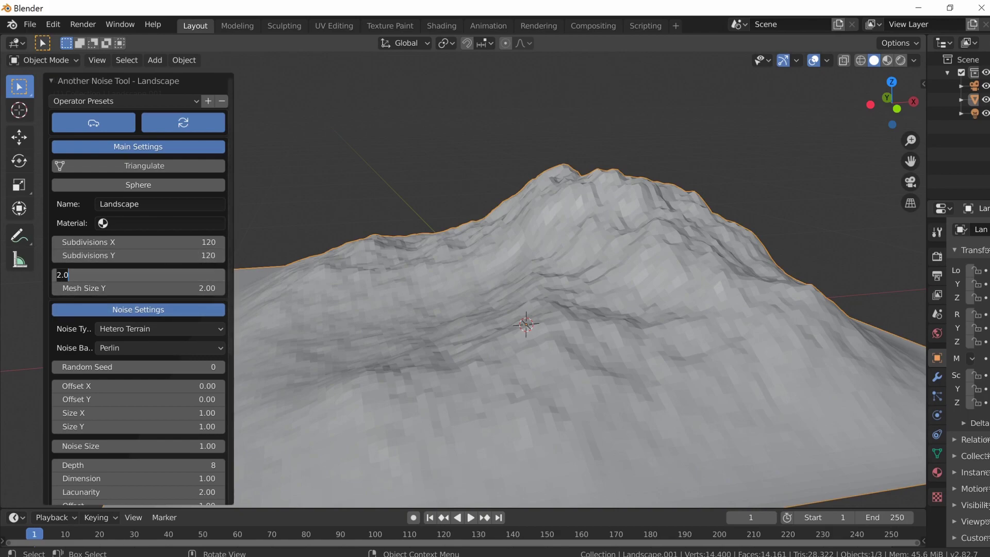
pyautogui.write('5')
pyautogui.press('Return')
pyautogui.doubleClick(179, 287)
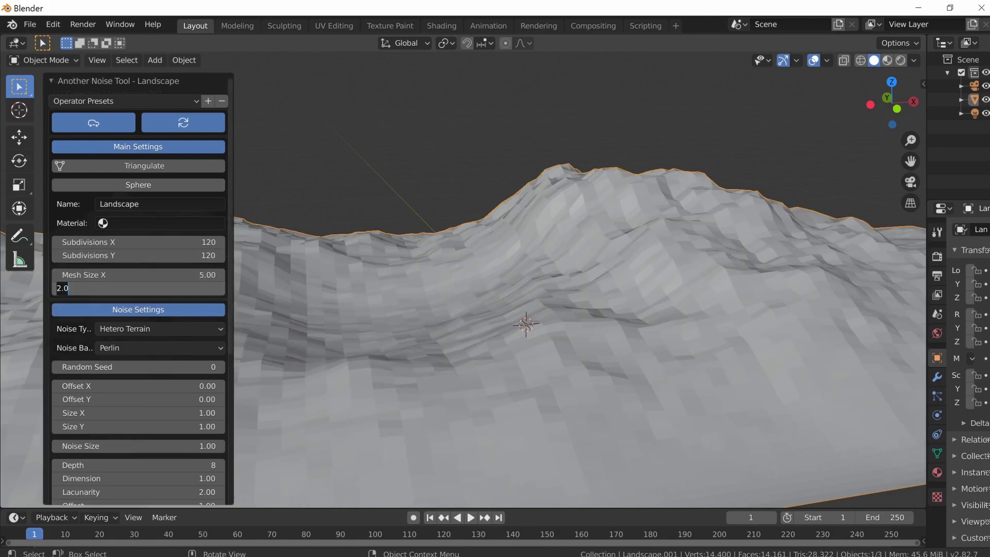
pyautogui.write('5')
pyautogui.press('Return')
# - Inspect the enlarged terrain from several sides and distances
pyautogui.hotkey('shift', '`')
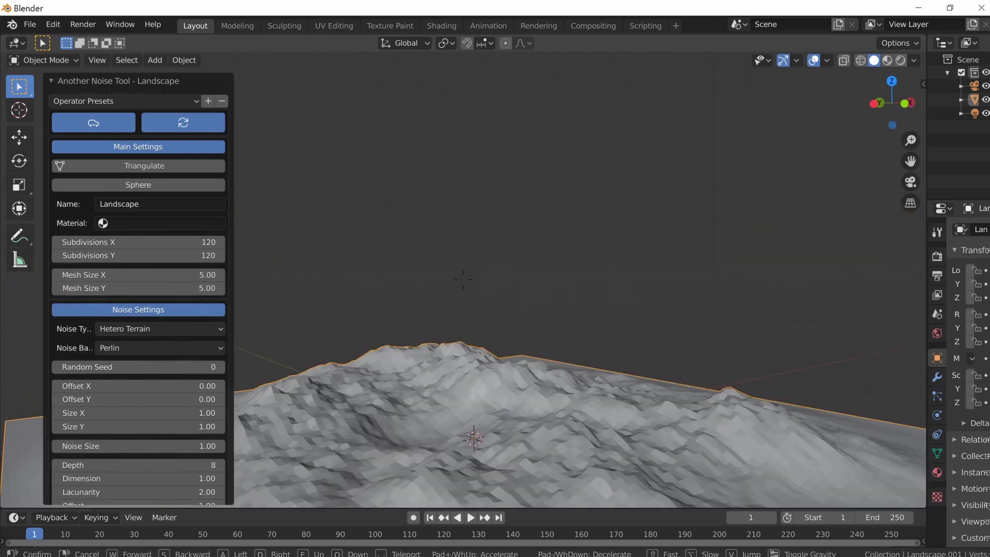
pyautogui.press('a')
pyautogui.press('s')
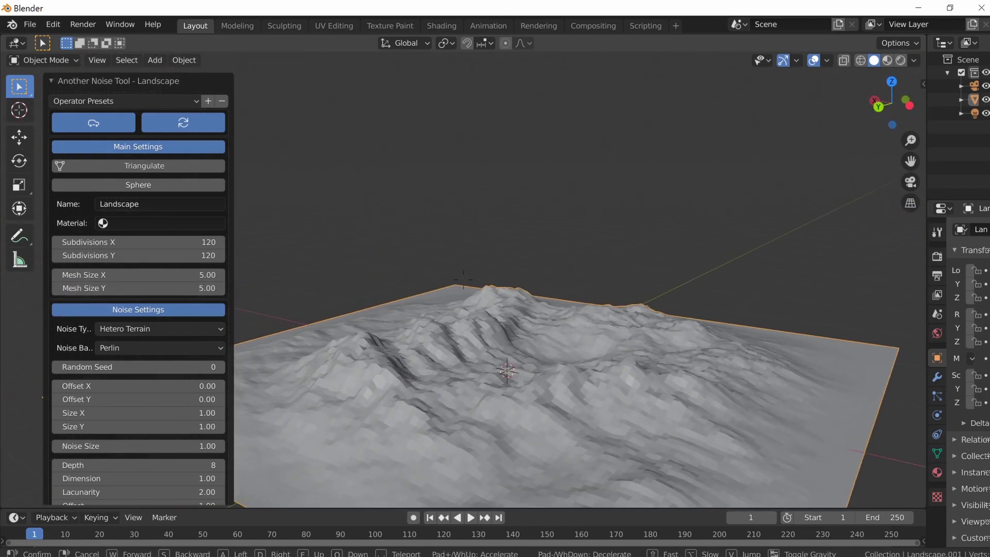
pyautogui.press('a')
pyautogui.press('w')
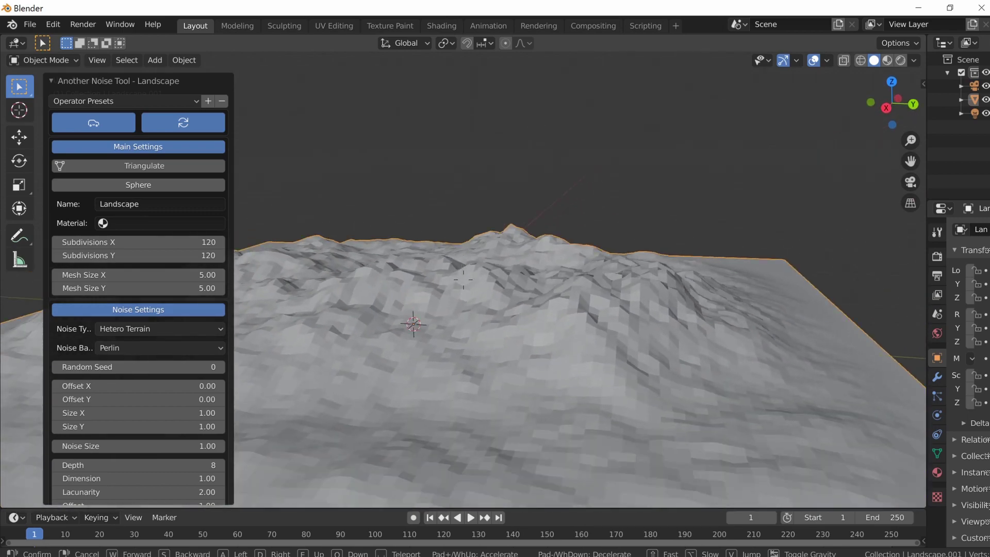
pyautogui.press('a')
pyautogui.press('s')
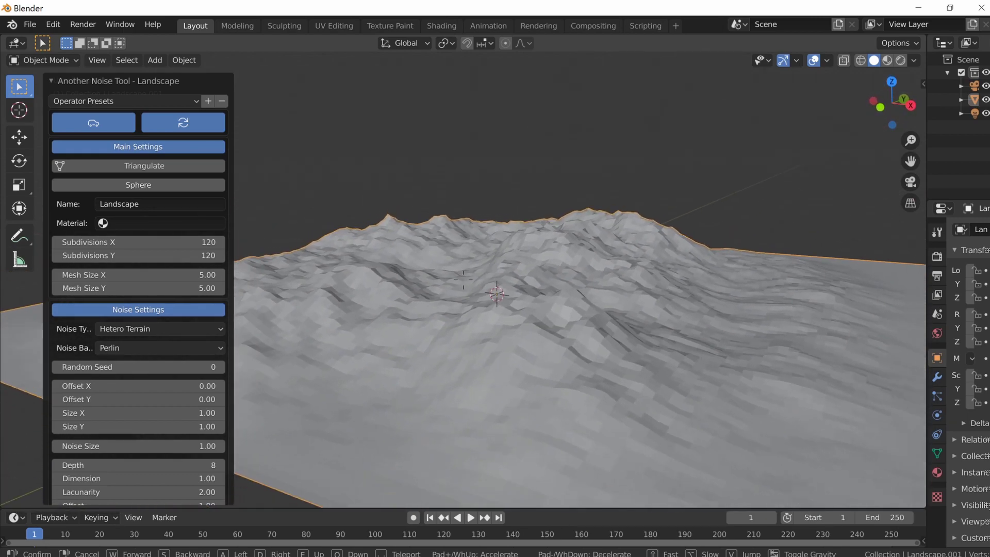
pyautogui.press('s')
pyautogui.click(463, 279)
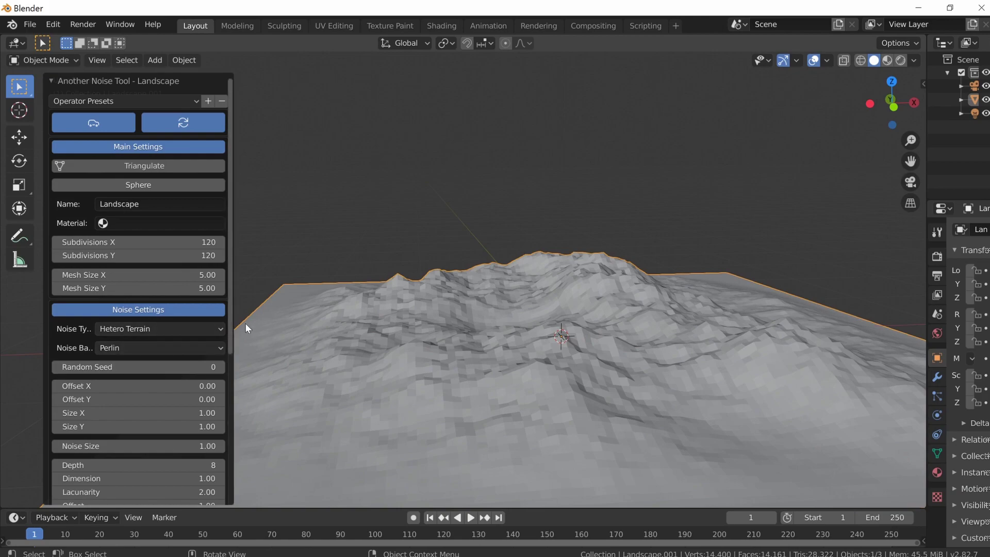
# - Review the landscape's noise and displacement settings and view the terrain from another side
pyautogui.scroll(-5, 182, 398)
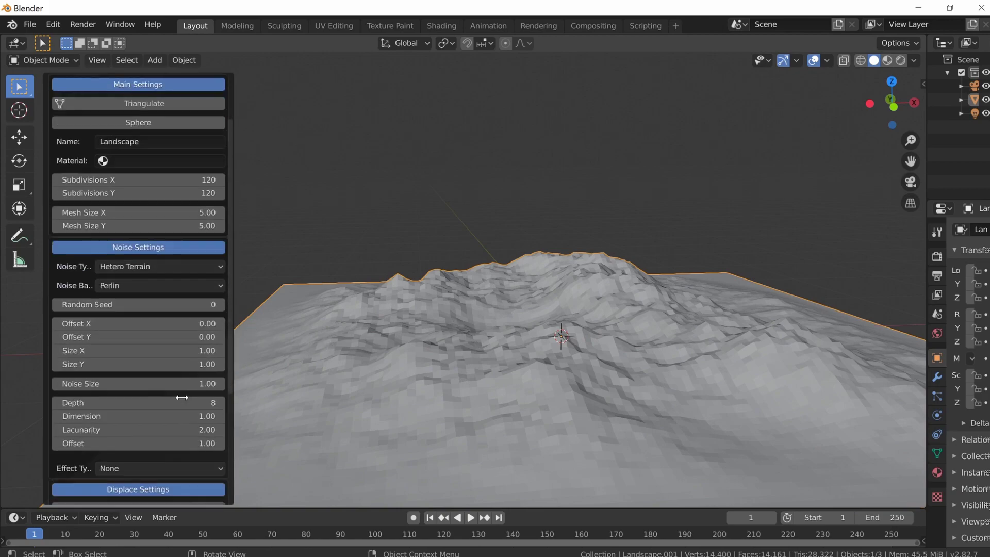
pyautogui.scroll(-3, 170, 398)
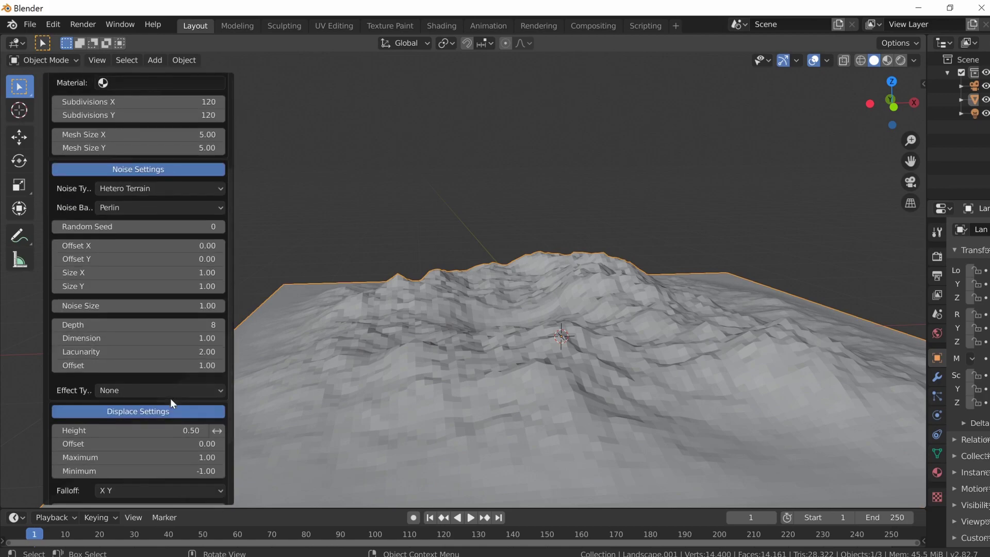
pyautogui.scroll(6, 181, 412)
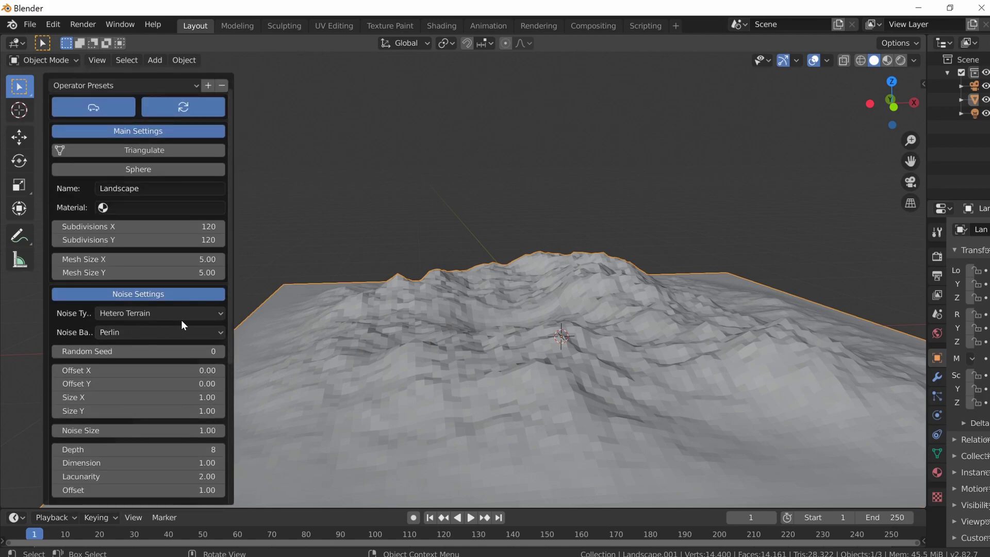
pyautogui.click(188, 318)
pyautogui.hotkey('shift', '`')
pyautogui.press('a')
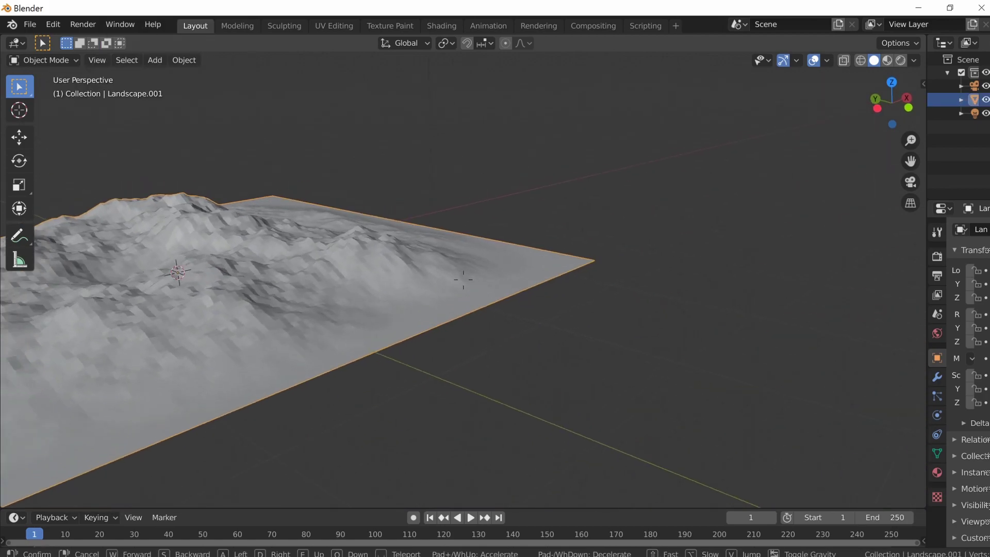
pyautogui.press('w')
pyautogui.click(207, 283)
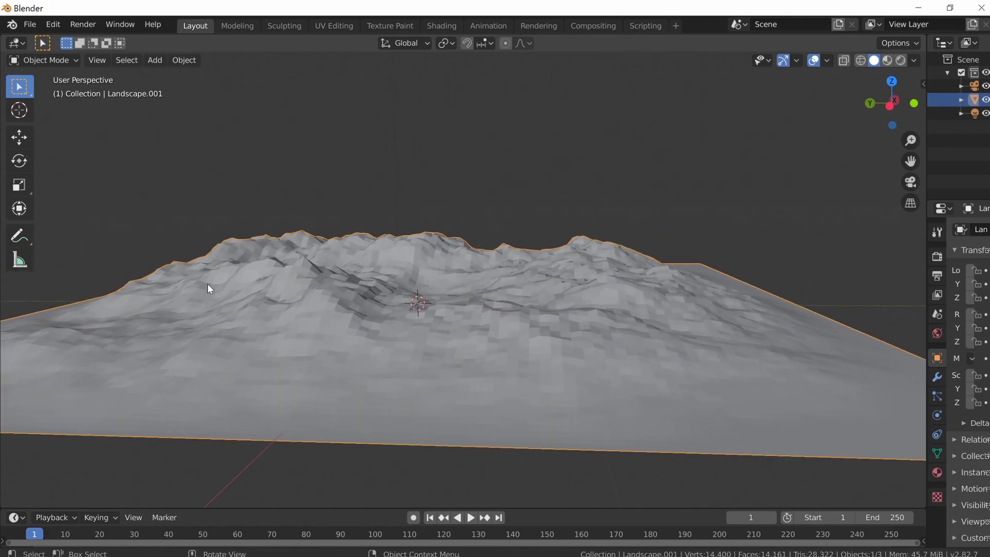
# - Delete the existing 5 by 5 landscape from the scene
pyautogui.hotkey('shift', 'a')
pyautogui.click(419, 292)
pyautogui.press('x')
pyautogui.click(389, 325)
pyautogui.hotkey('shift', 'a')
pyautogui.press('Escape')
pyautogui.click(345, 306)
pyautogui.click(345, 307)
pyautogui.press('x')
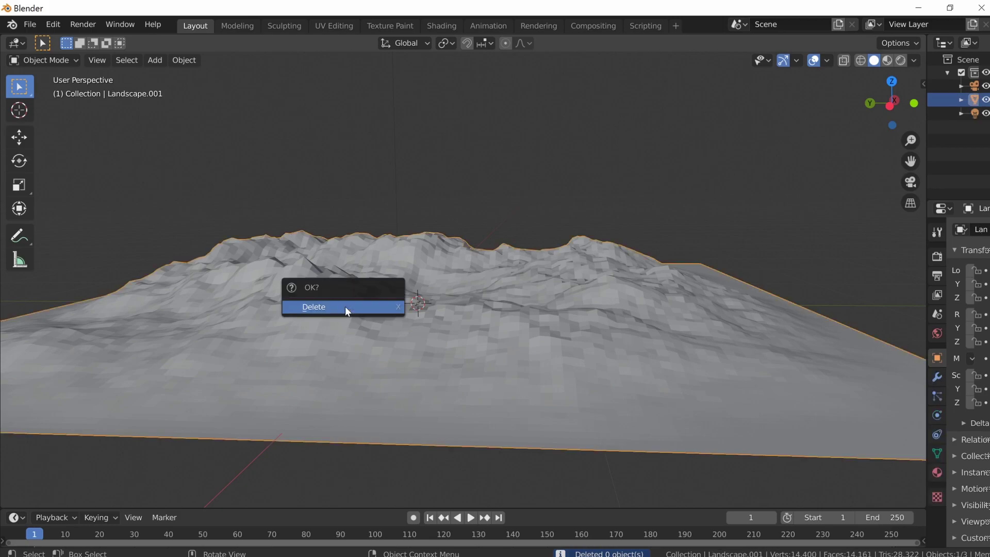
pyautogui.click(345, 307)
# - Add a new Landscape mesh and bring the whole terrain into view
pyautogui.hotkey('shift', 'a')
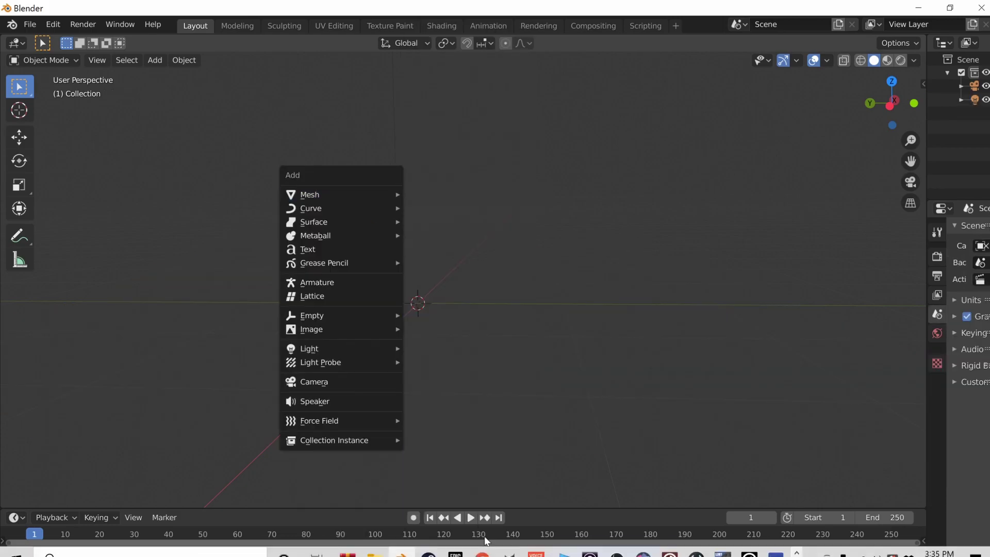
pyautogui.moveTo(375, 199)
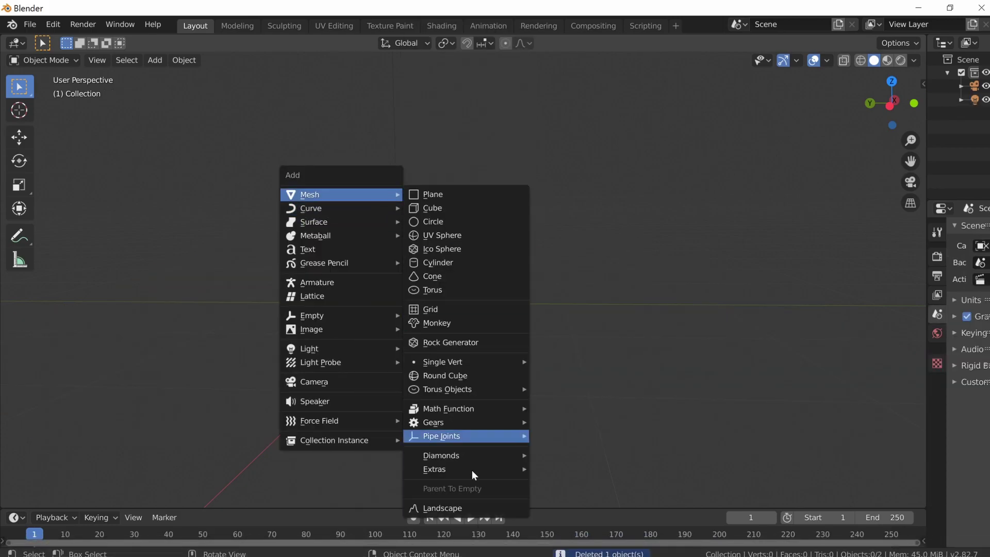
pyautogui.click(490, 507)
pyautogui.hotkey('shift', '`')
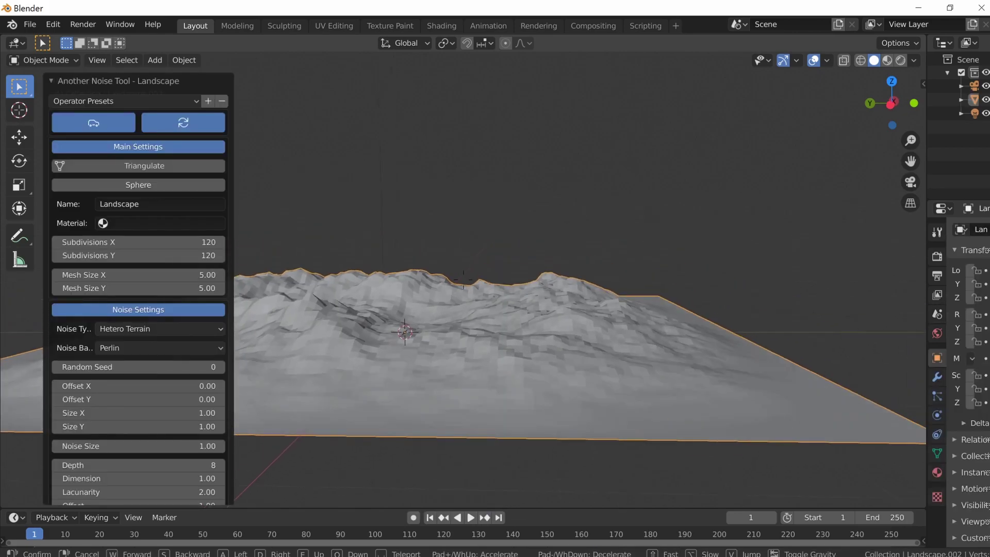
pyautogui.press('s')
pyautogui.click(560, 310)
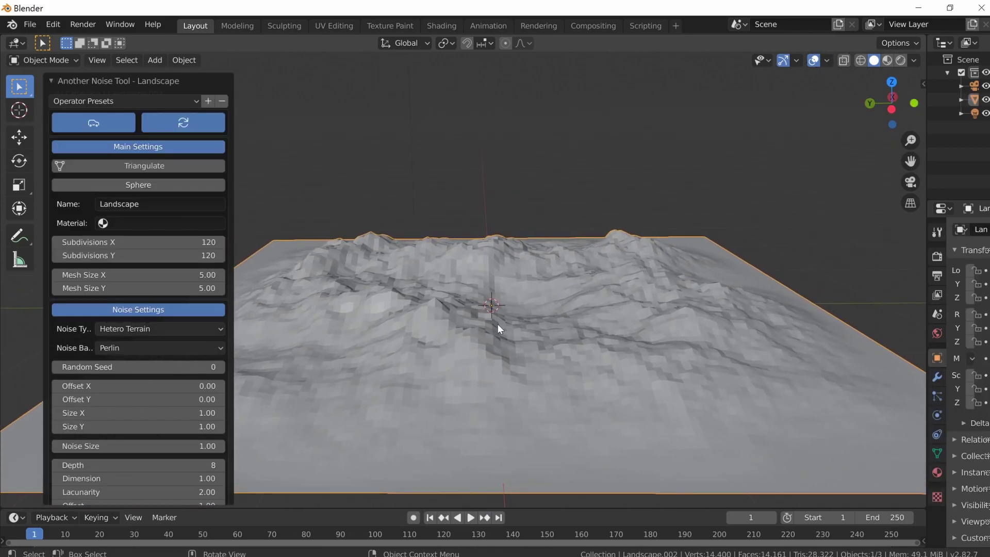
pyautogui.hotkey('shift', '`')
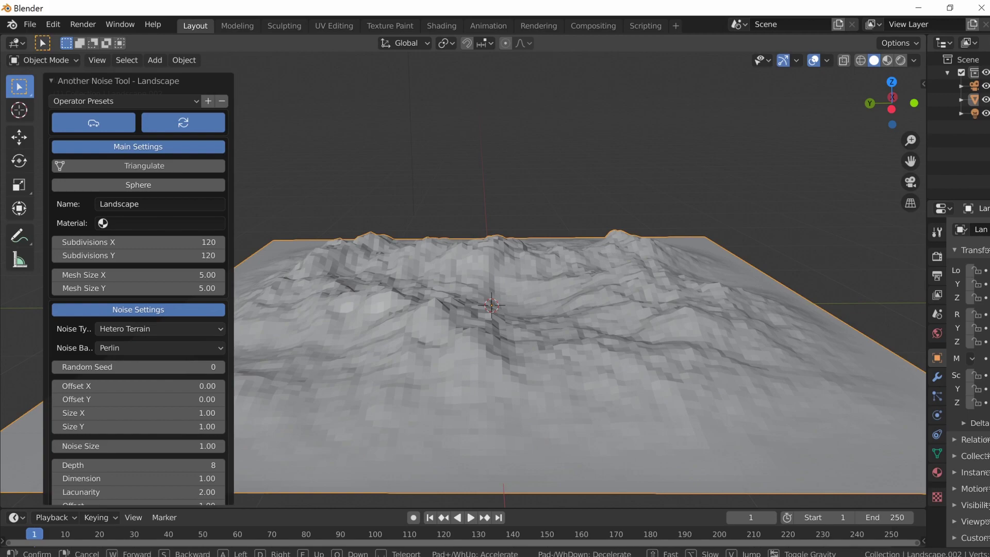
pyautogui.press('s')
pyautogui.press('w')
pyautogui.click(463, 279)
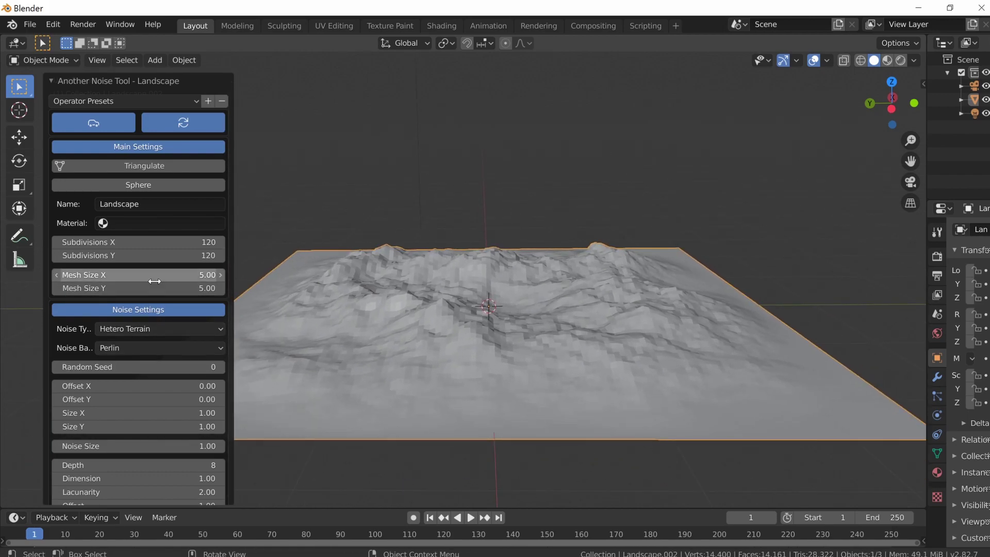
# - Try the Strata hTerrain noise type on the landscape and examine the resulting relief
pyautogui.click(186, 330)
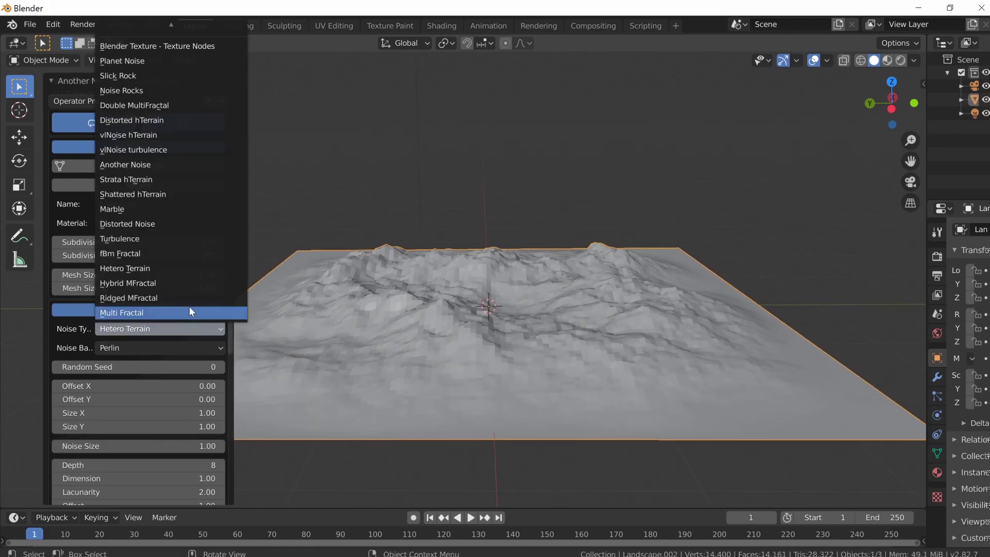
pyautogui.click(186, 271)
pyautogui.click(196, 330)
pyautogui.click(166, 182)
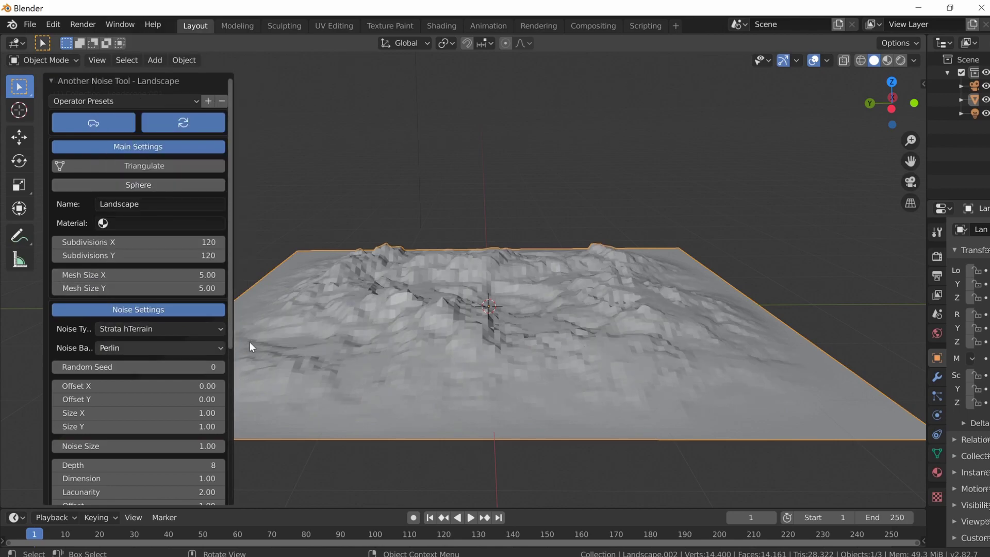
pyautogui.hotkey('shift', '`')
pyautogui.press('w')
pyautogui.press('a')
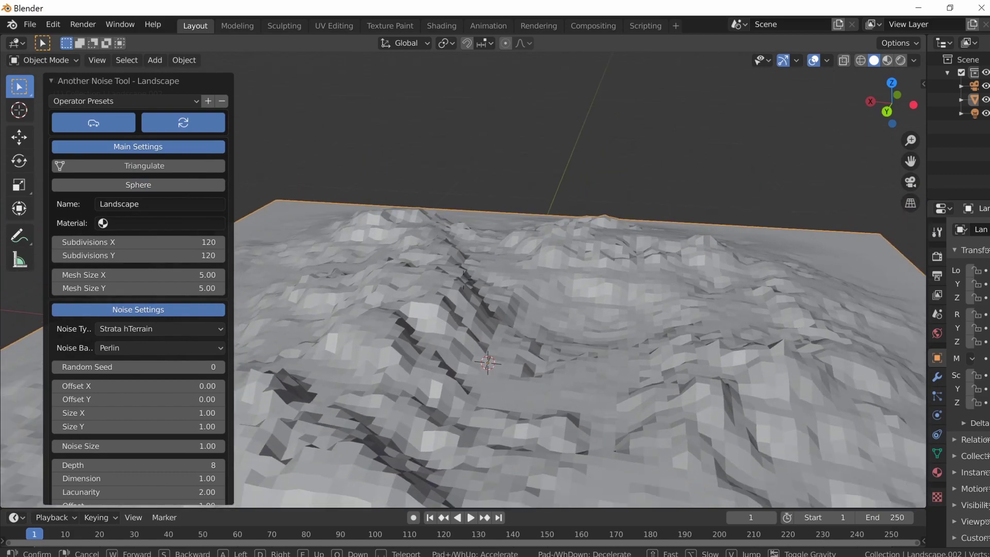
pyautogui.click(463, 279)
# - Change the landscape's noise type to Double MultiFractal and look over the terrain
pyautogui.click(183, 323)
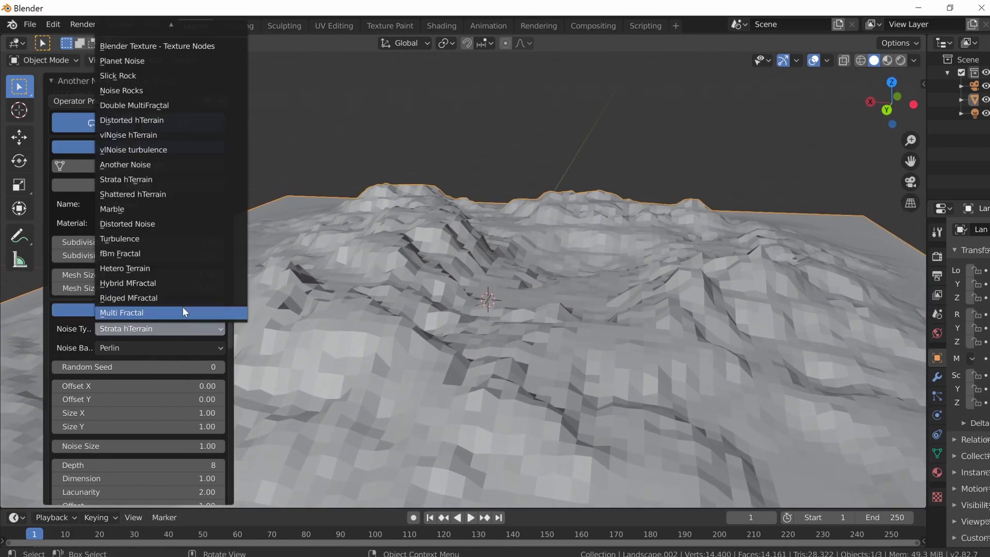
pyautogui.click(153, 105)
pyautogui.hotkey('shift', '`')
pyautogui.press('s')
pyautogui.press('w')
pyautogui.click(463, 279)
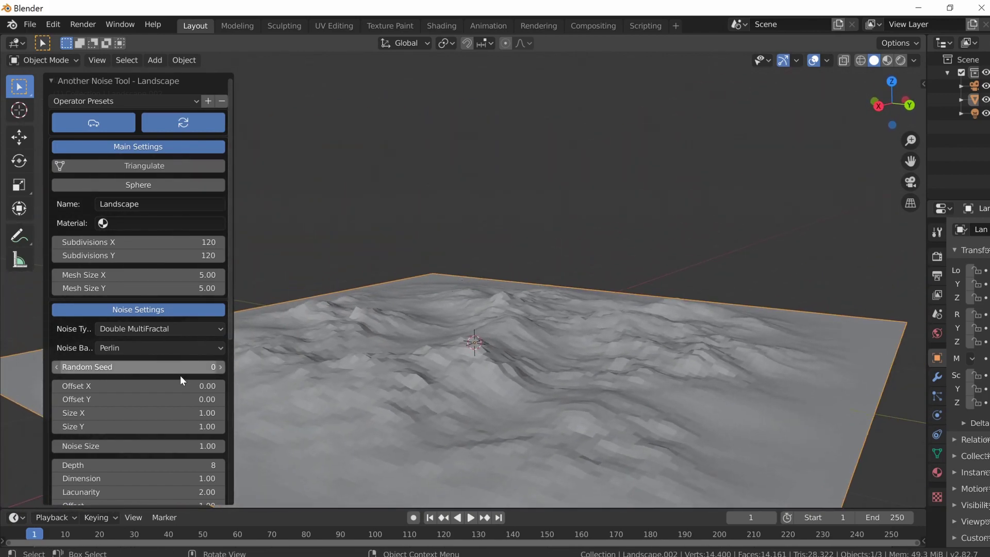
# - Try a noise Offset X of -0.24 on the landscape, and reset it to 0
pyautogui.scroll(-3, 172, 392)
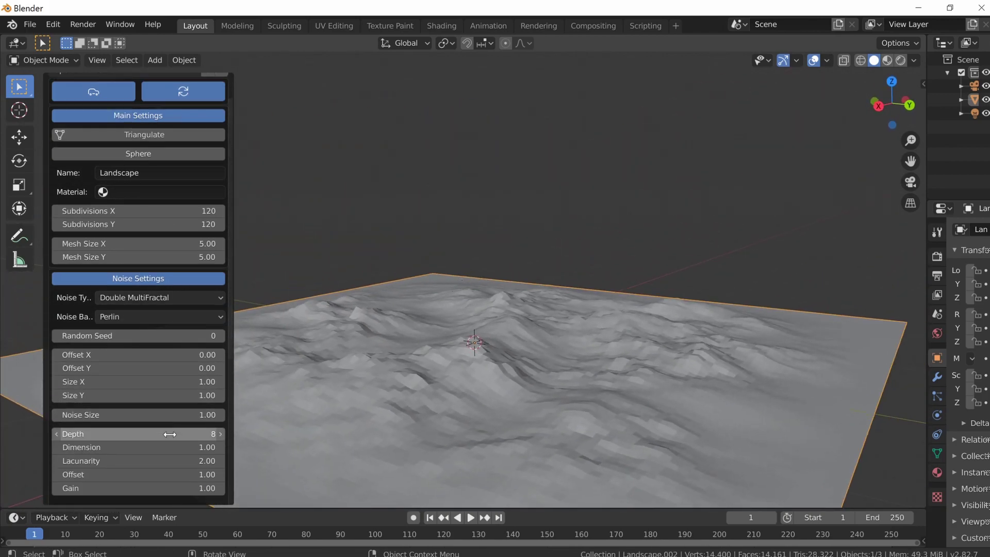
pyautogui.scroll(-7, 170, 397)
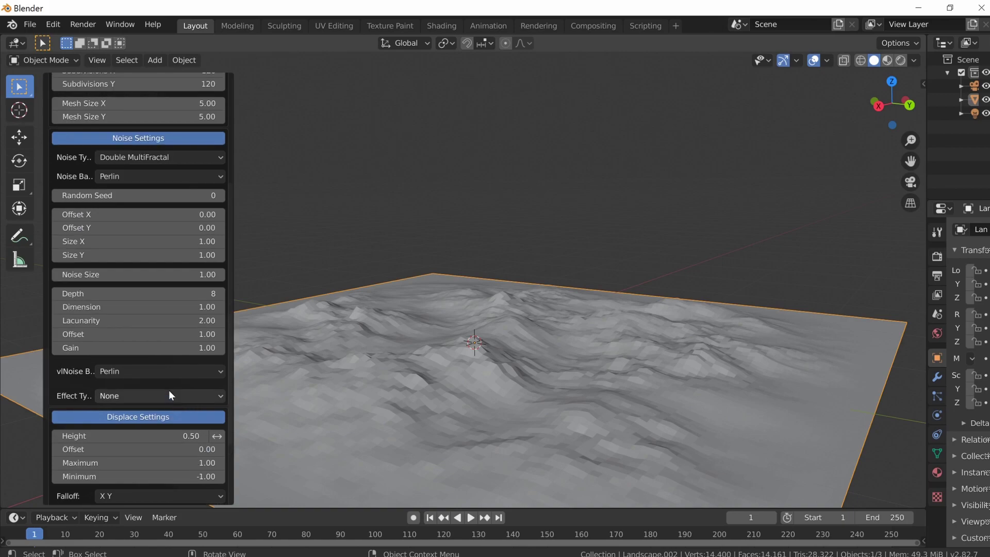
pyautogui.scroll(-2, 166, 375)
pyautogui.scroll(7, 151, 412)
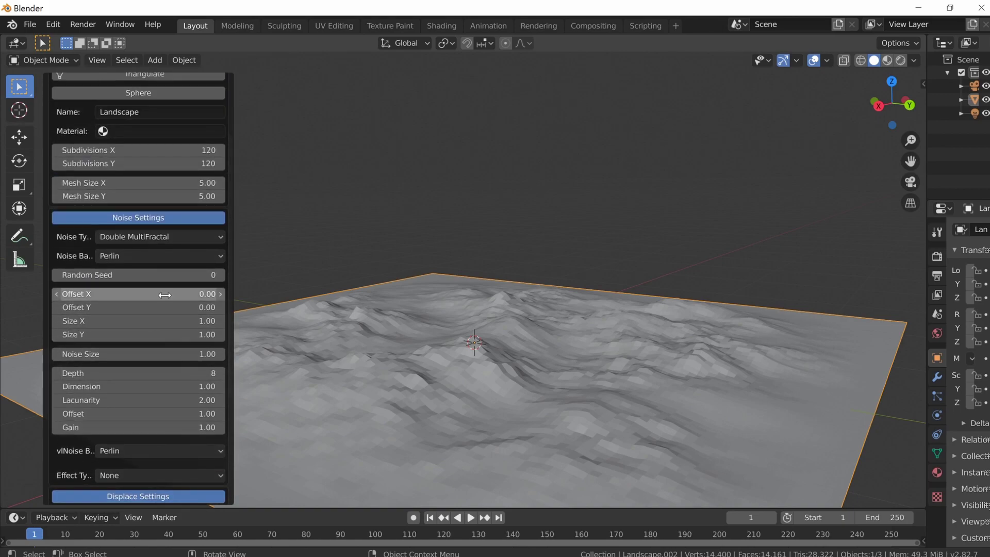
pyautogui.moveTo(138, 294); pyautogui.dragTo(108, 294)
pyautogui.click(138, 294)
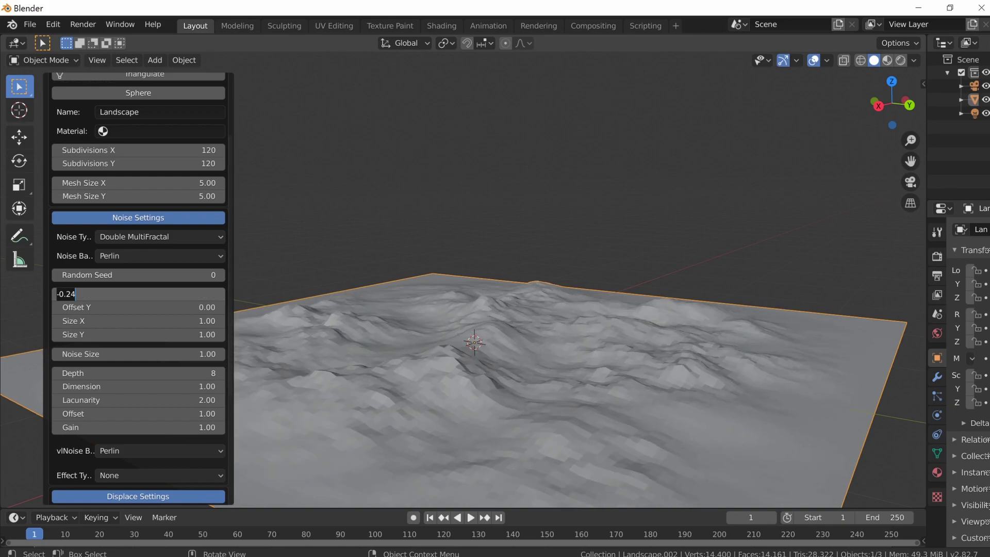
pyautogui.write('0')
pyautogui.press('Return')
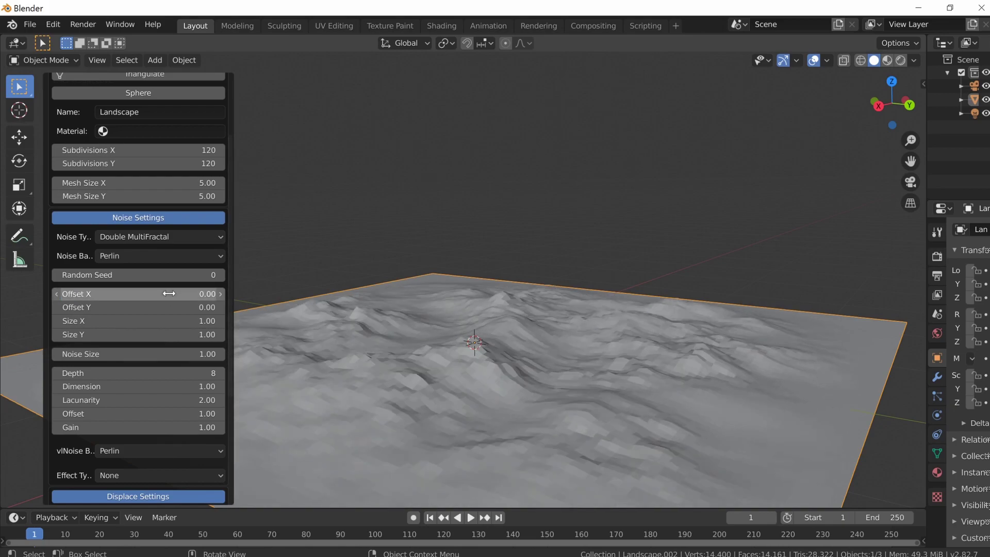
# - Shift the landscape's noise offset to about 4.38 in X and 2.07 in Y
pyautogui.moveTo(139, 294); pyautogui.dragTo(206, 307)
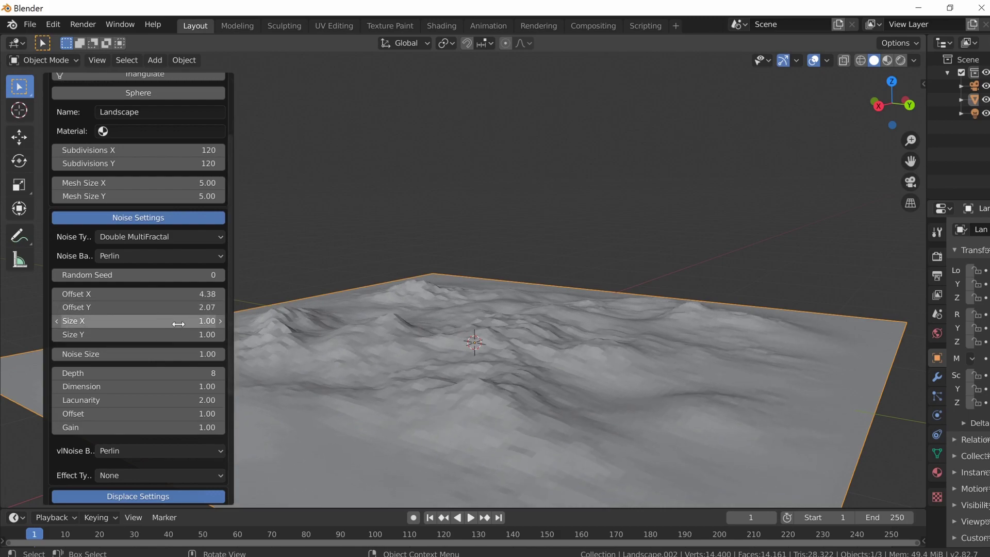
# - Try noise sizes of 0.58 in X and 0.52 in Y, try 0.01 for both, and reset both to 1
pyautogui.moveTo(166, 327)
pyautogui.mouseDown()
pyautogui.moveTo(189, 327)
pyautogui.moveTo(152, 320)
pyautogui.moveTo(138, 334)
pyautogui.moveTo(149, 335)
pyautogui.mouseUp()
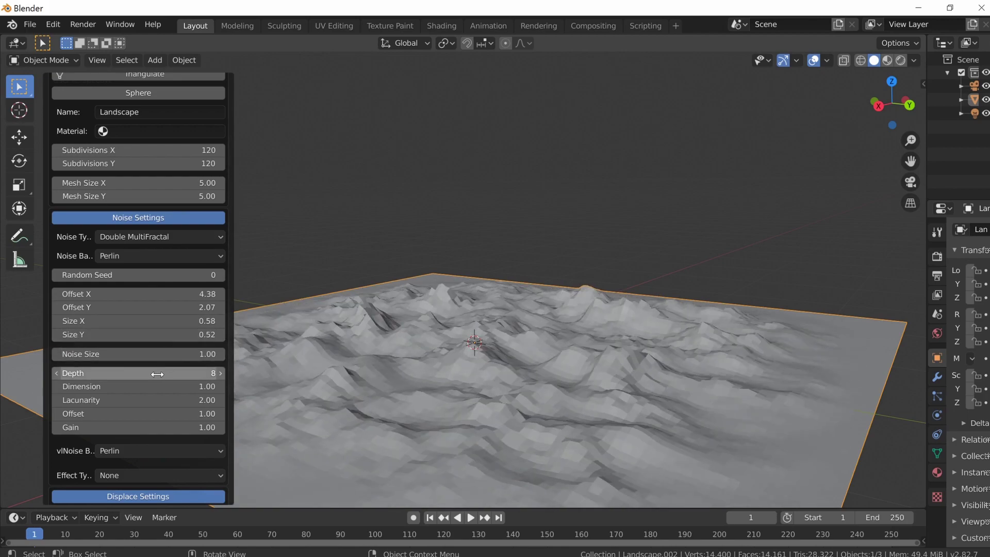
pyautogui.write('0.01')
pyautogui.press('Return')
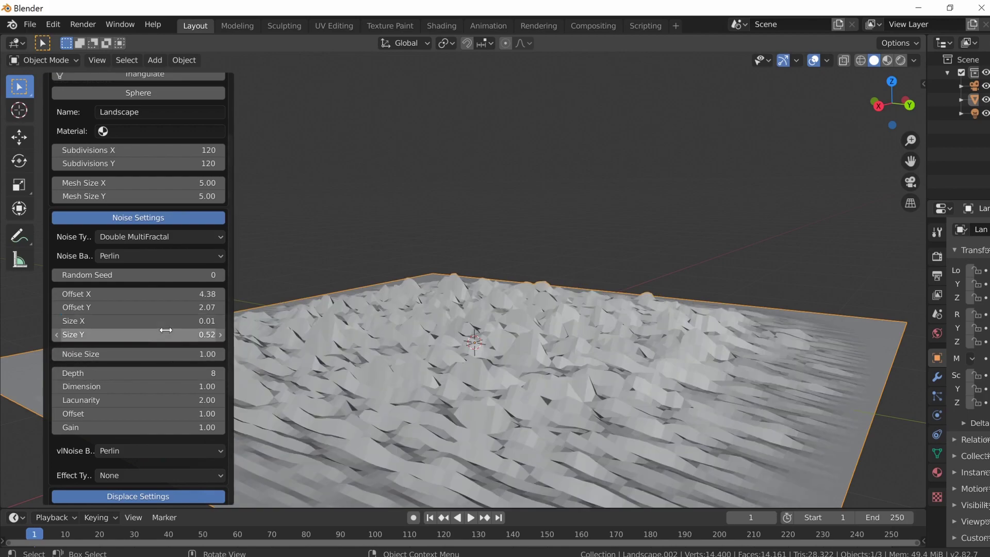
pyautogui.click(164, 336)
pyautogui.write('0.01')
pyautogui.press('Return')
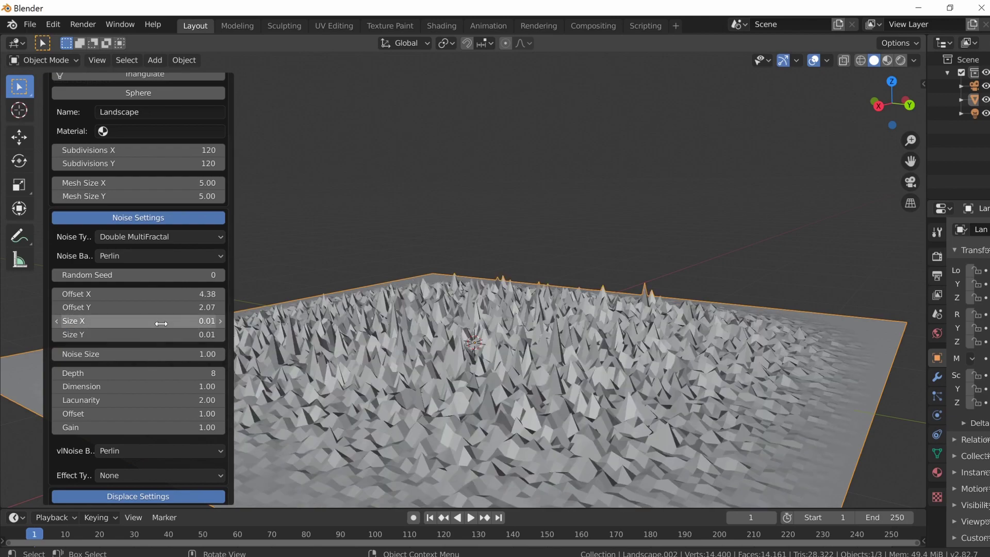
pyautogui.write('1')
pyautogui.press('Return')
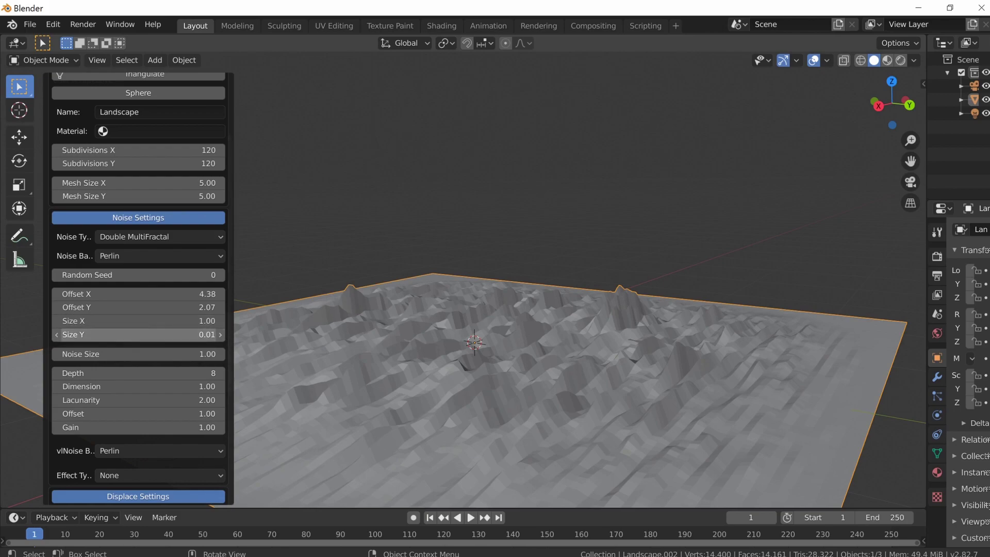
pyautogui.write('1')
pyautogui.press('Return')
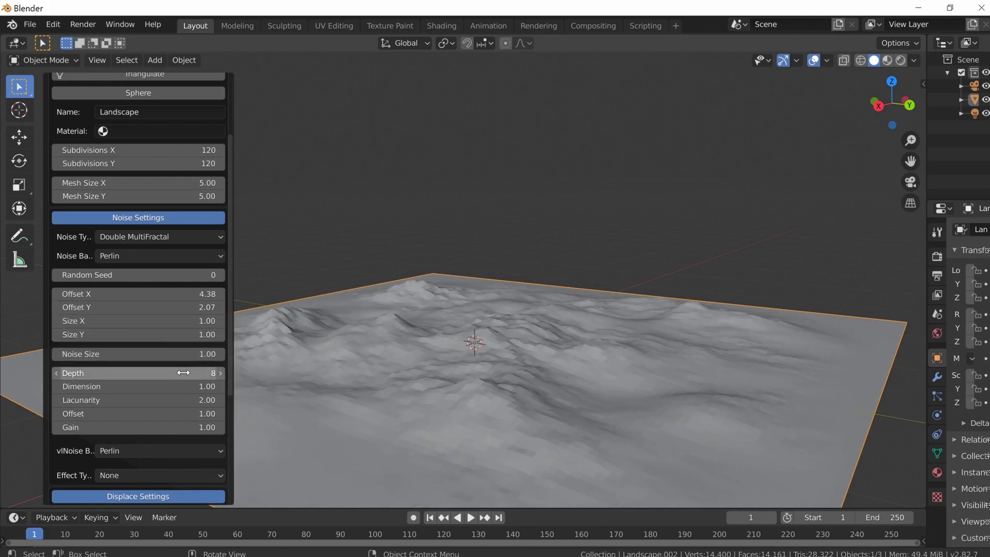
# - Try a displacement Height of about 5.78 on the landscape and examine the raised slopes
pyautogui.scroll(-2, 183, 370)
pyautogui.scroll(-1, 155, 386)
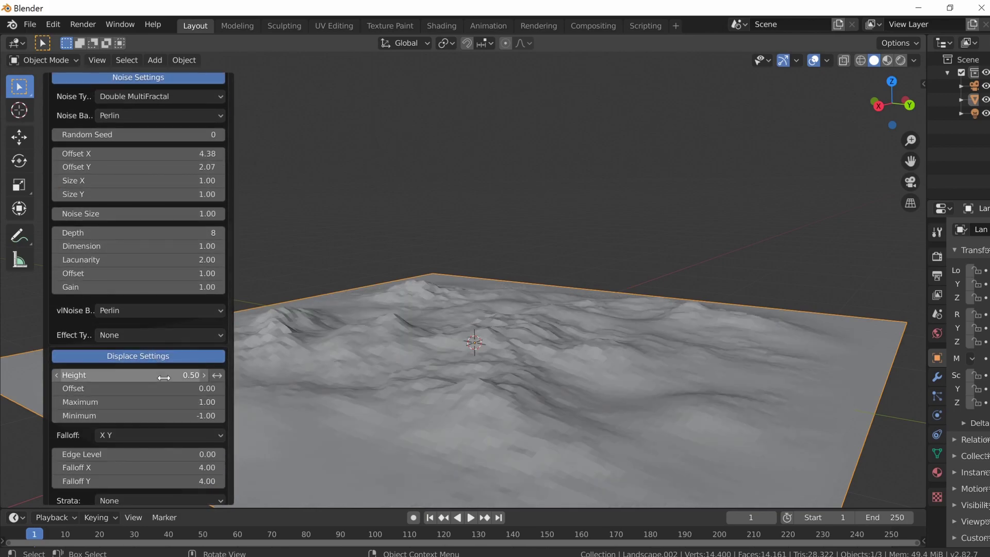
pyautogui.moveTo(217, 374); pyautogui.dragTo(289, 374)
pyautogui.moveTo(139, 375); pyautogui.dragTo(221, 375)
pyautogui.hotkey('shift', '`')
pyautogui.click(463, 280)
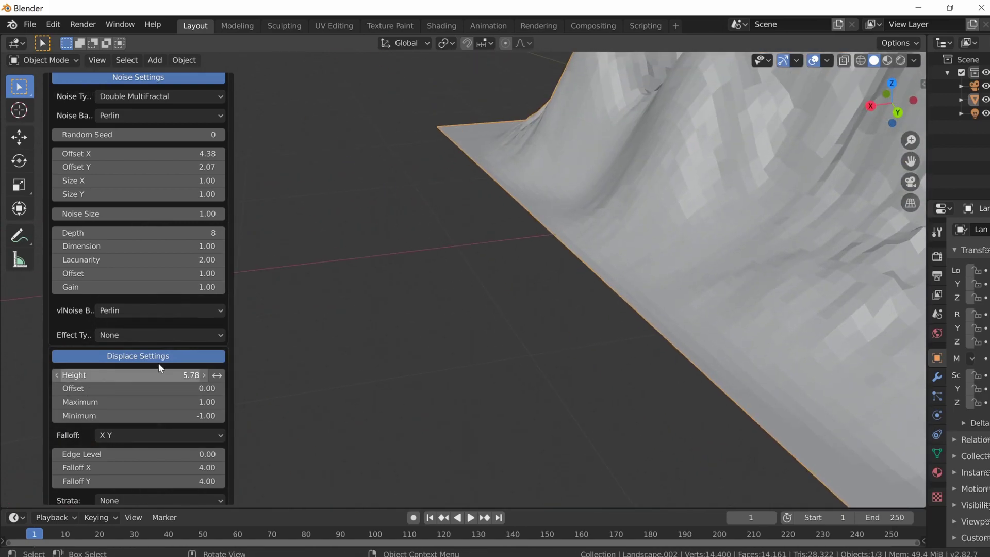
pyautogui.hotkey('shift', '`')
pyautogui.press('Escape')
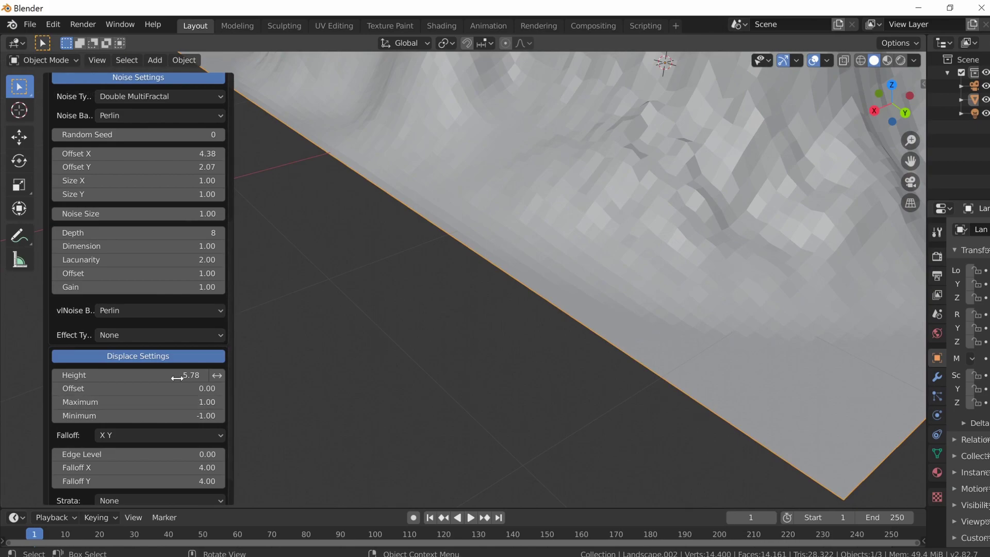
# - Try an extreme displacement Height of about 22.37 and view the terrain from the side
pyautogui.moveTo(180, 375); pyautogui.dragTo(232, 375)
pyautogui.hotkey('shift', '`')
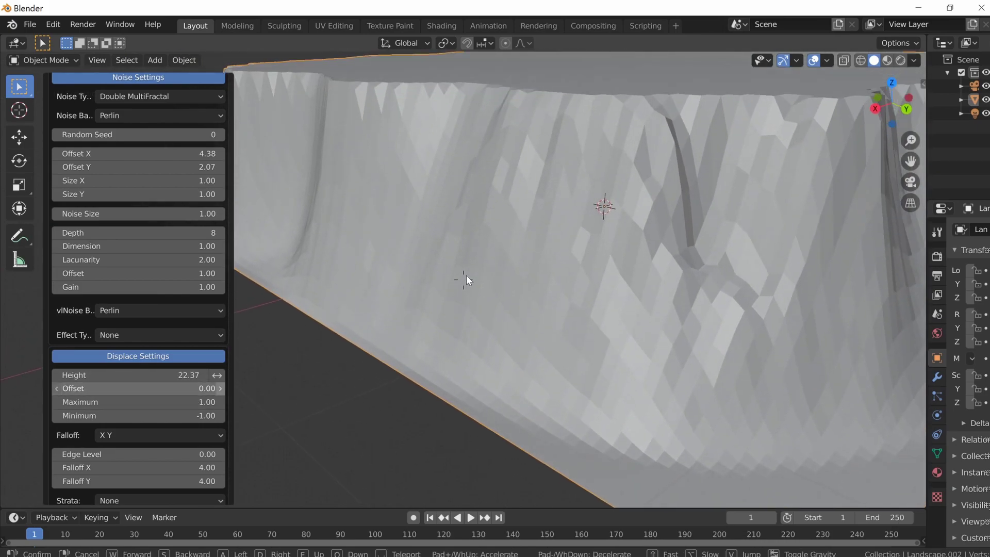
pyautogui.click(458, 283)
pyautogui.moveTo(458, 286); pyautogui.dragTo(453, 317, button='middle')
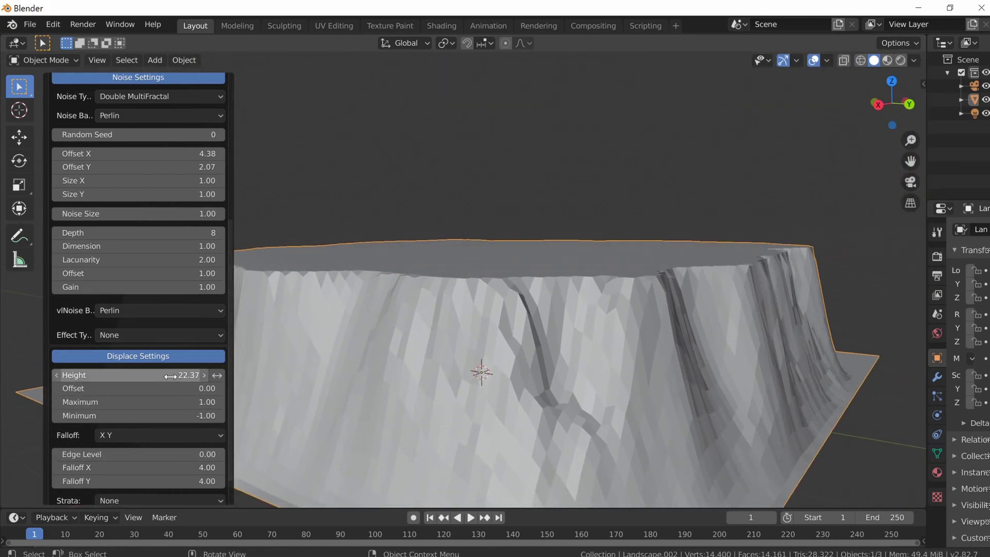
# - Set the landscape's displacement Height to about 1.58 and fly around the mountains to check their shape
pyautogui.moveTo(217, 375); pyautogui.dragTo(114, 375)
pyautogui.hotkey('shift', '`')
pyautogui.press('a')
pyautogui.press('w')
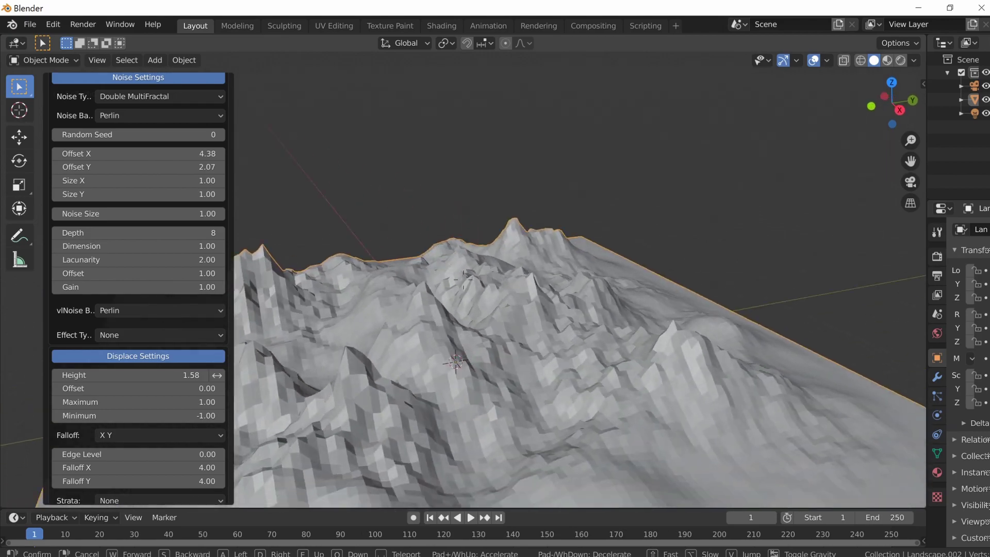
pyautogui.press('s')
pyautogui.press('w')
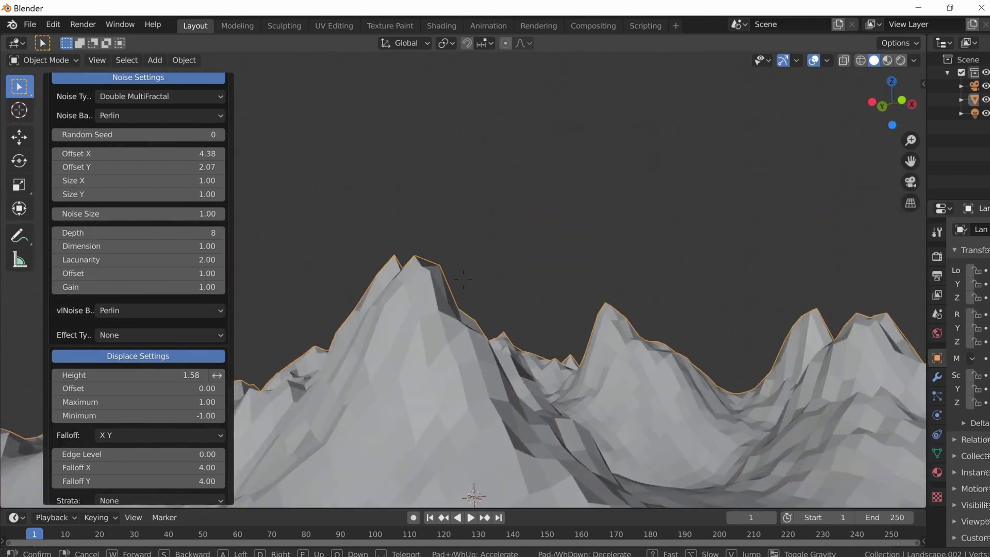
pyautogui.press('s')
pyautogui.press('a')
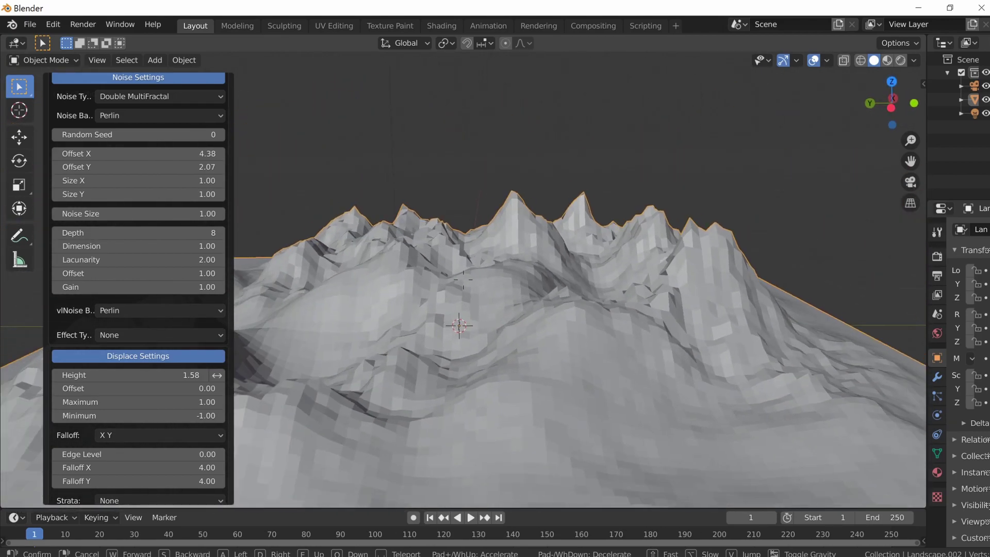
pyautogui.click(310, 340)
# - Try noise Depth values of 5 and 12 on the landscape
pyautogui.scroll(-1, 178, 410)
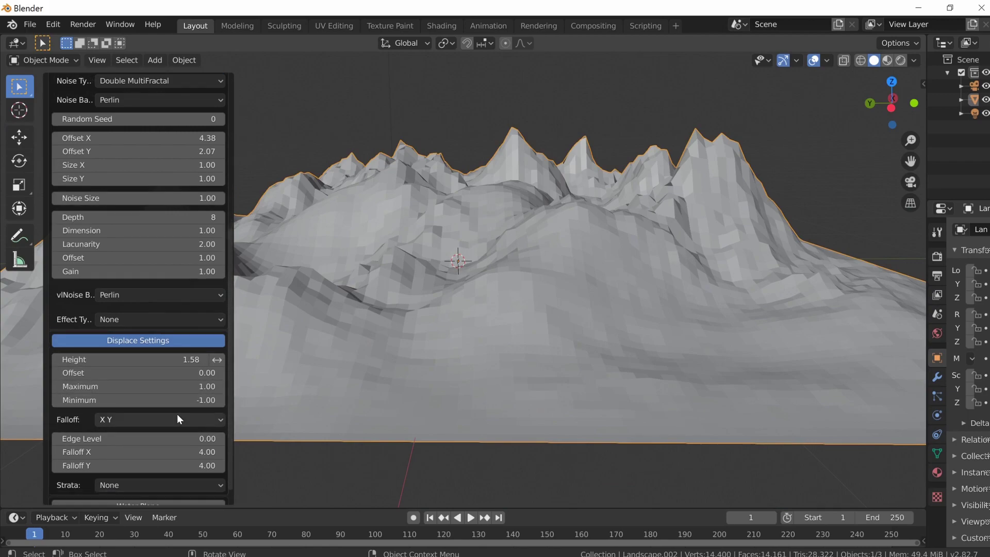
pyautogui.scroll(3, 177, 389)
pyautogui.doubleClick(145, 217)
pyautogui.write('5')
pyautogui.press('Return')
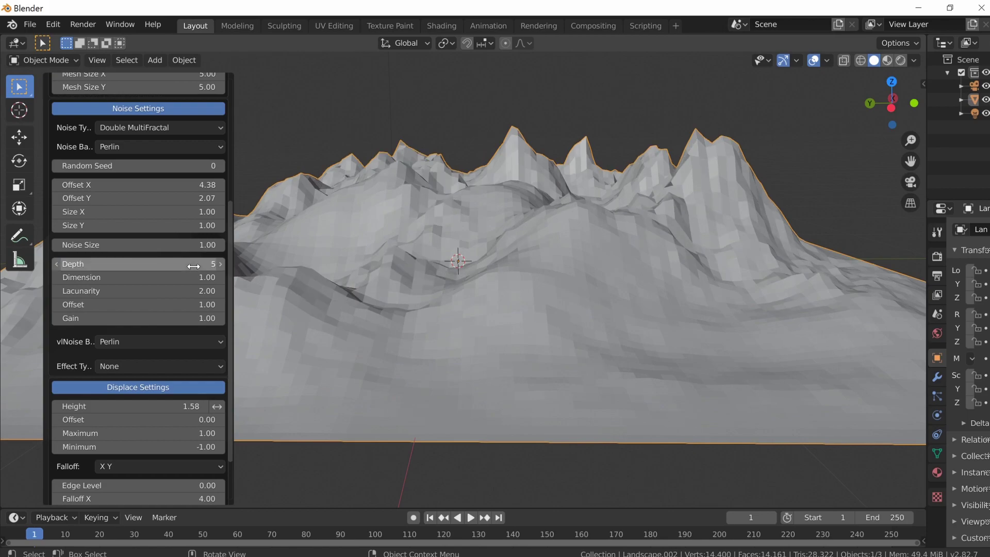
pyautogui.press('Return')
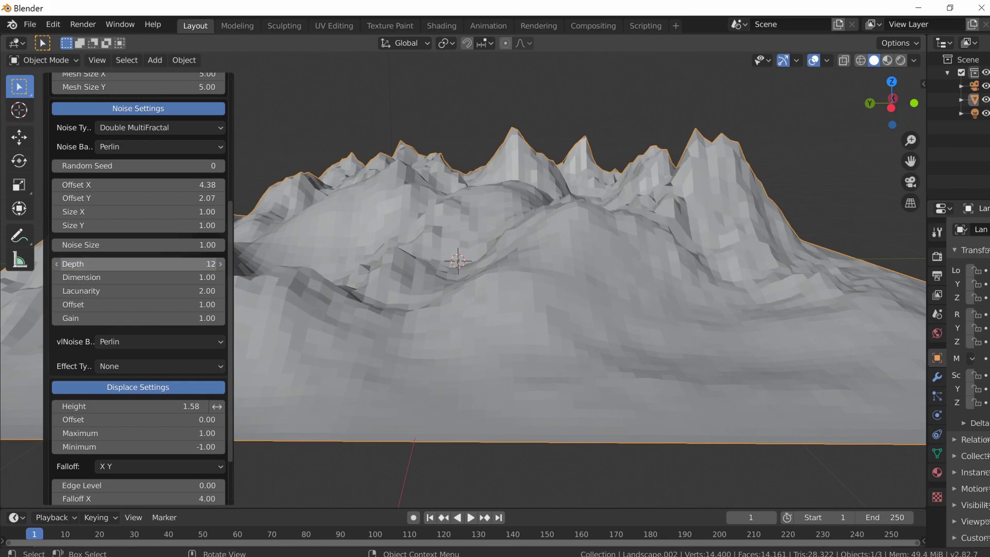
# - Try a noise Depth of 1 and examine the terrain's surface detail
pyautogui.write('1')
pyautogui.press('Return')
pyautogui.scroll(1, 195, 265)
pyautogui.hotkey('shift', '`')
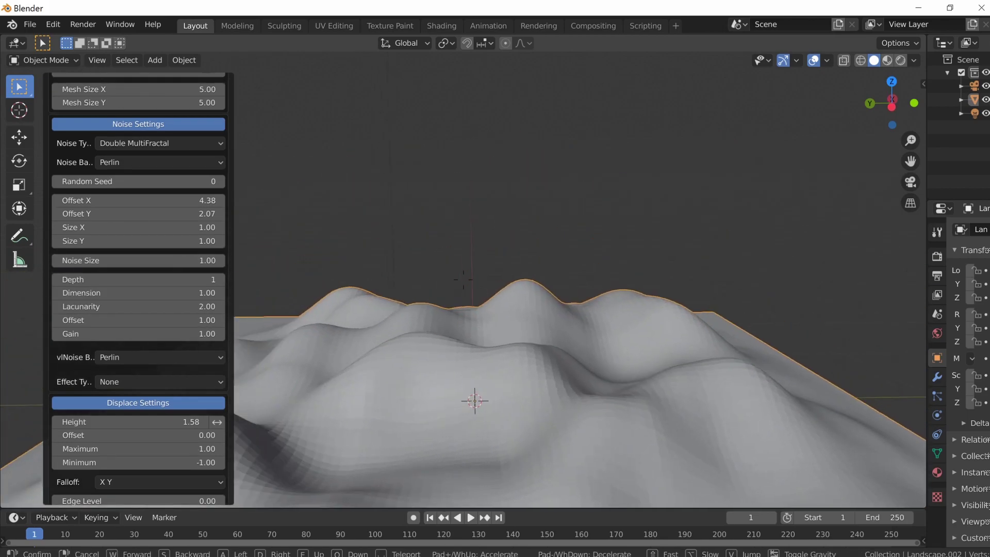
pyautogui.click(463, 280)
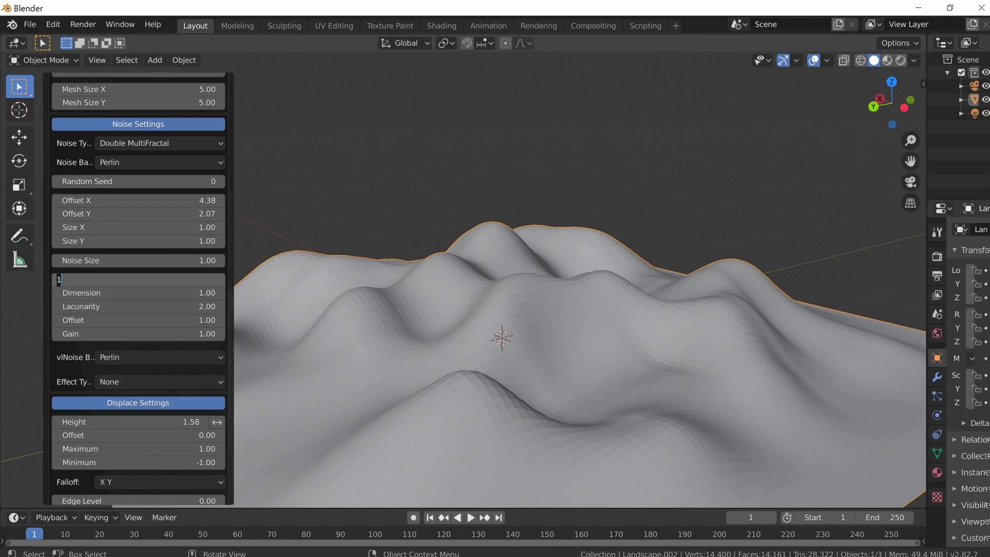
# - Try a noise Depth of 2 for comparison, and set the Depth to 16
pyautogui.write('2')
pyautogui.press('Return')
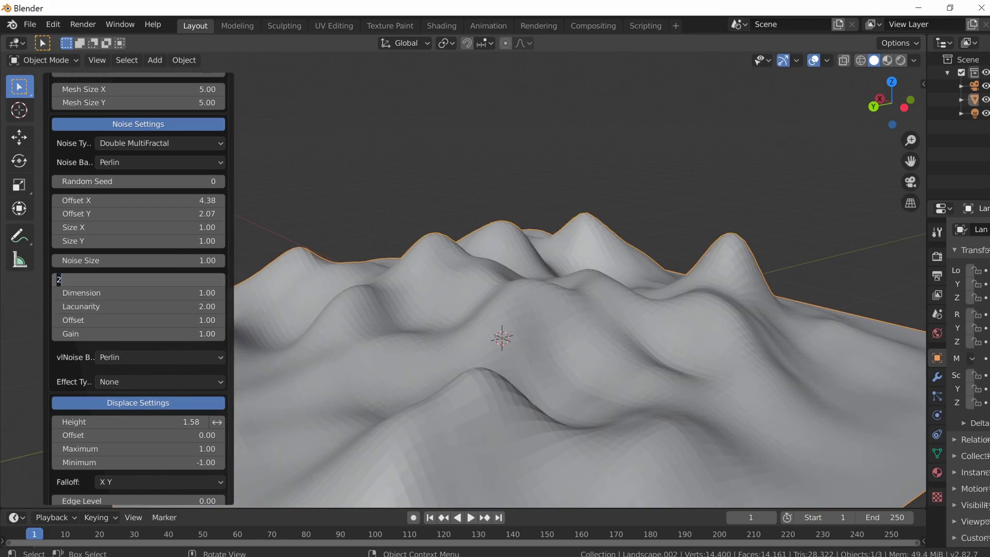
pyautogui.press('Return')
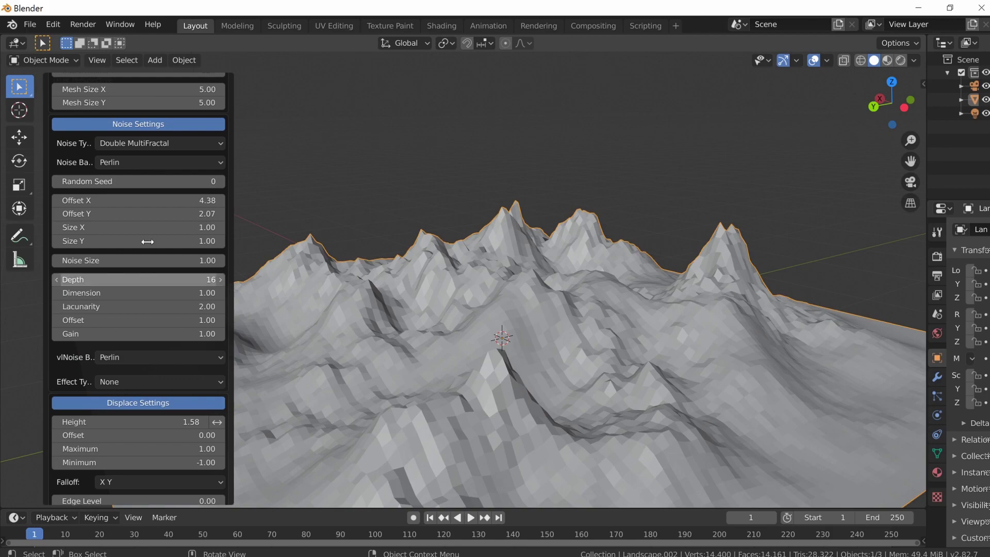
# - Set the landscape's X and Y subdivisions to 512 each
pyautogui.scroll(7, 149, 251)
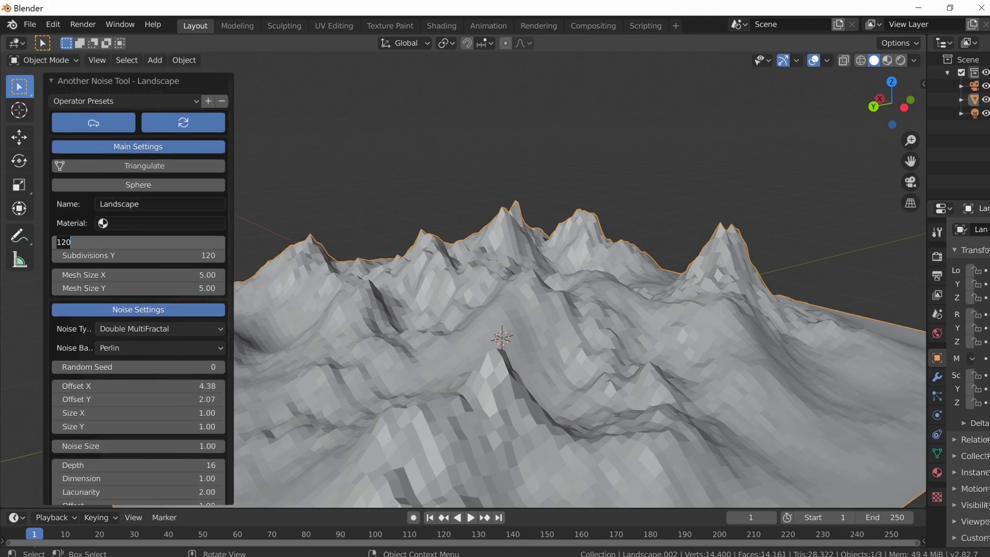
pyautogui.press('Return')
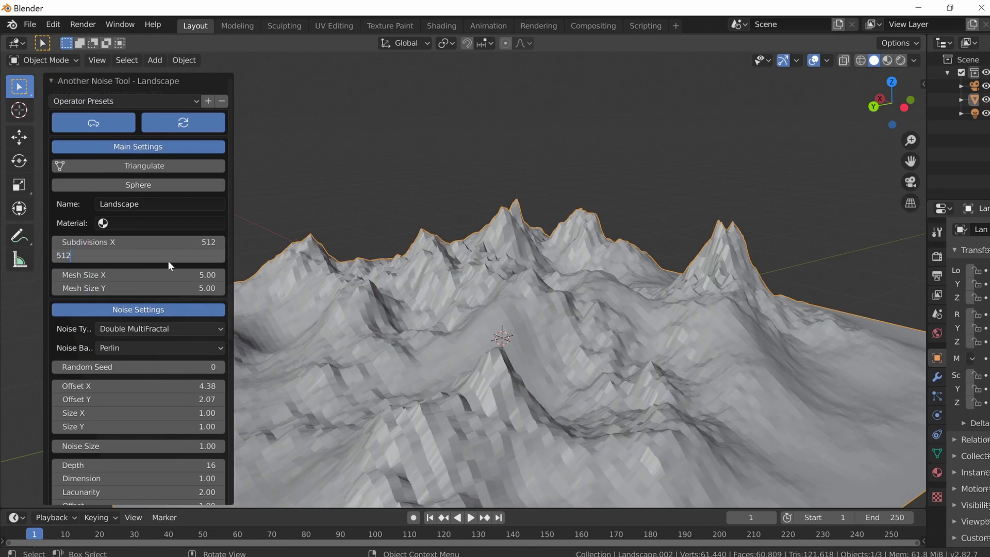
pyautogui.press('Return')
# - Fly through the mountains to examine the peaks, valleys and surface detail up close, ending on an overview
pyautogui.hotkey('shift', '`')
pyautogui.press('w')
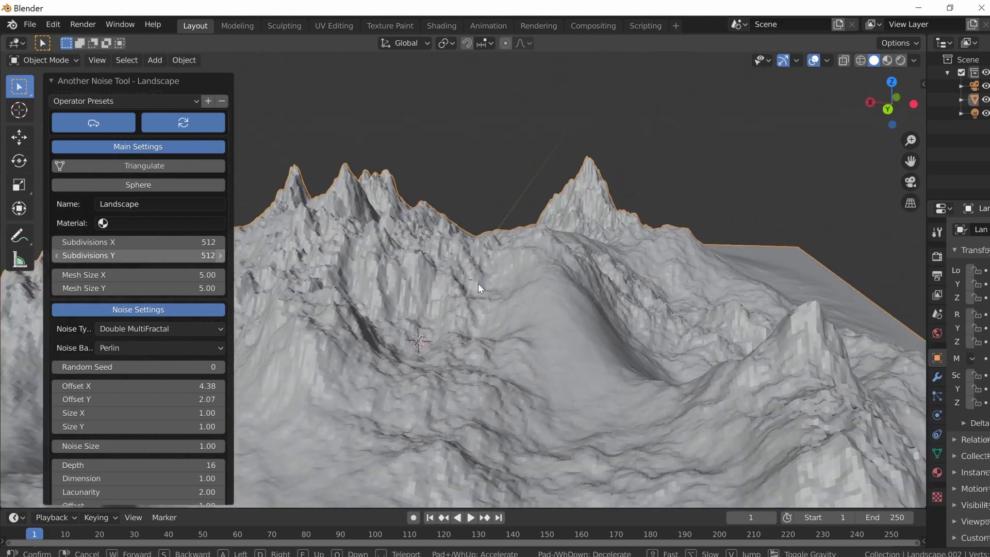
pyautogui.press('w')
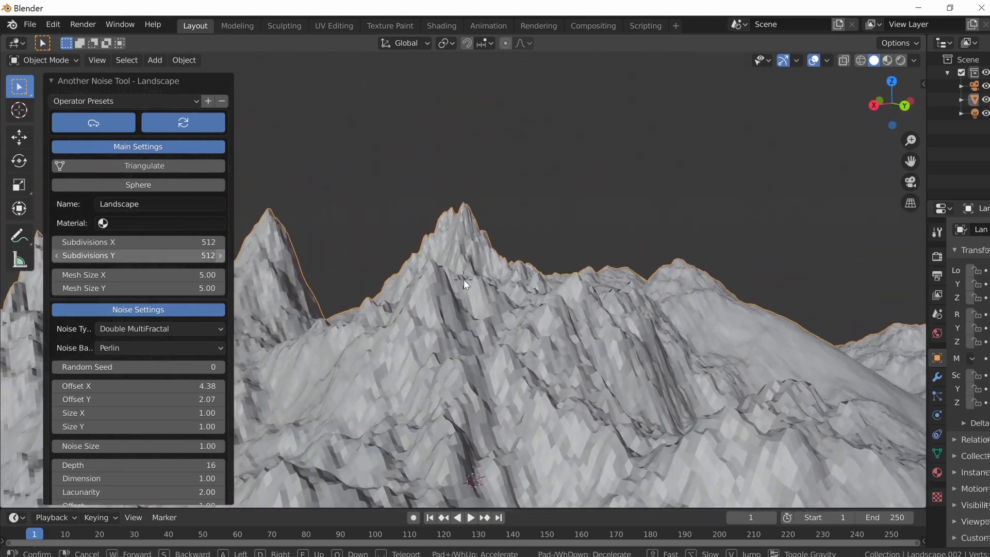
pyautogui.press('s')
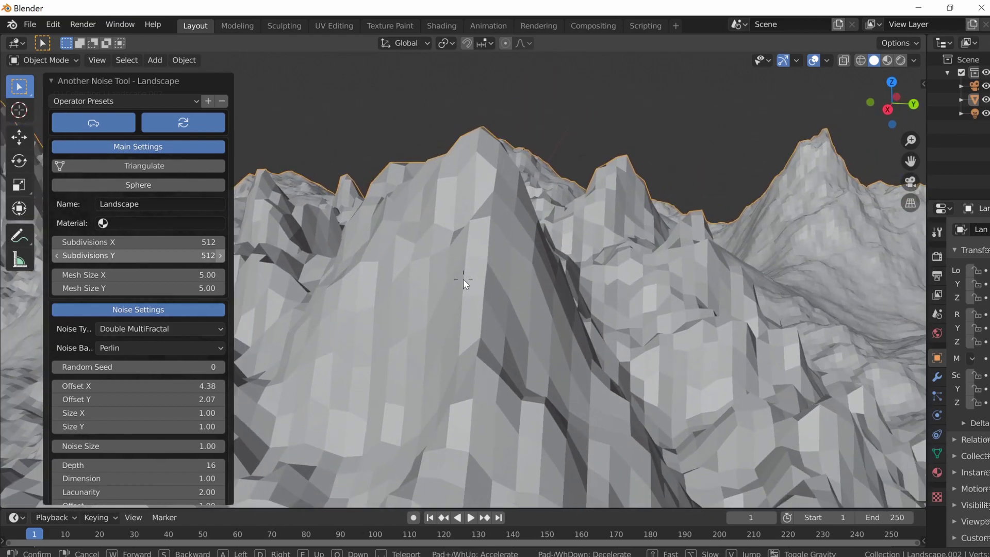
pyautogui.press('w')
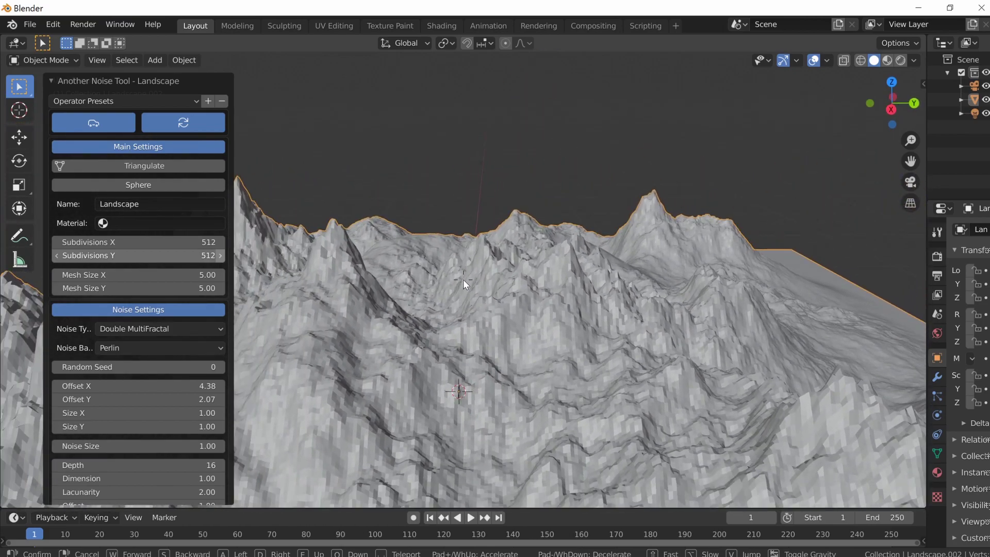
pyautogui.press('a')
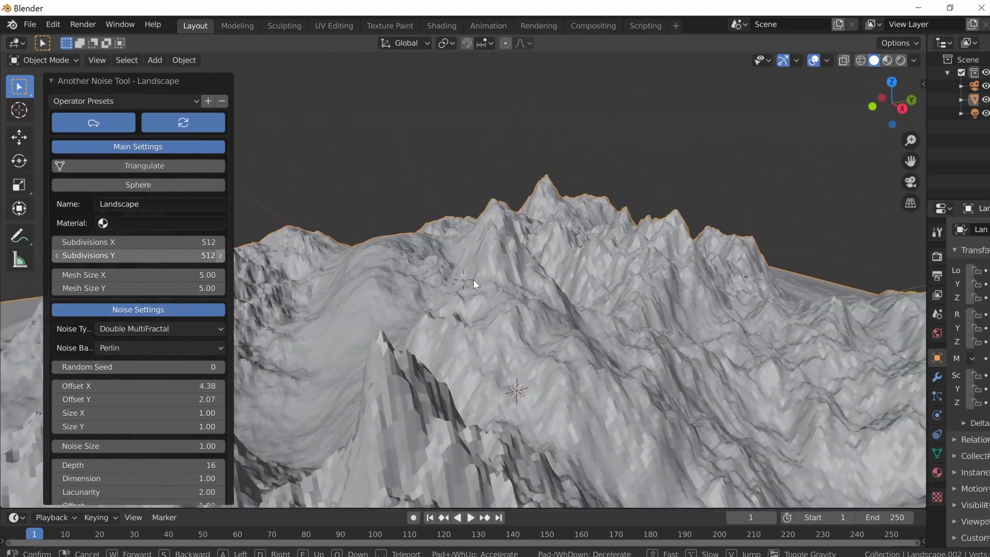
pyautogui.press('s')
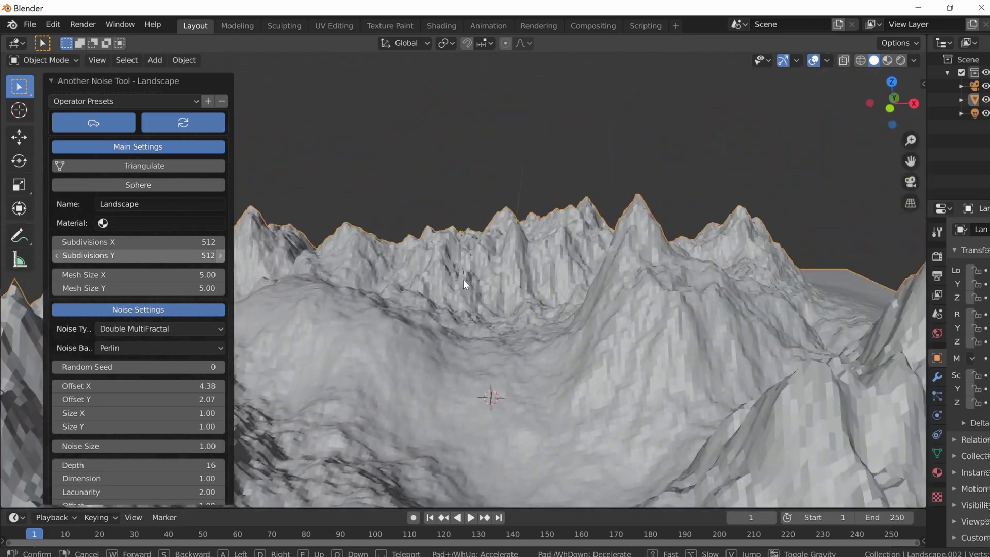
pyautogui.press('s')
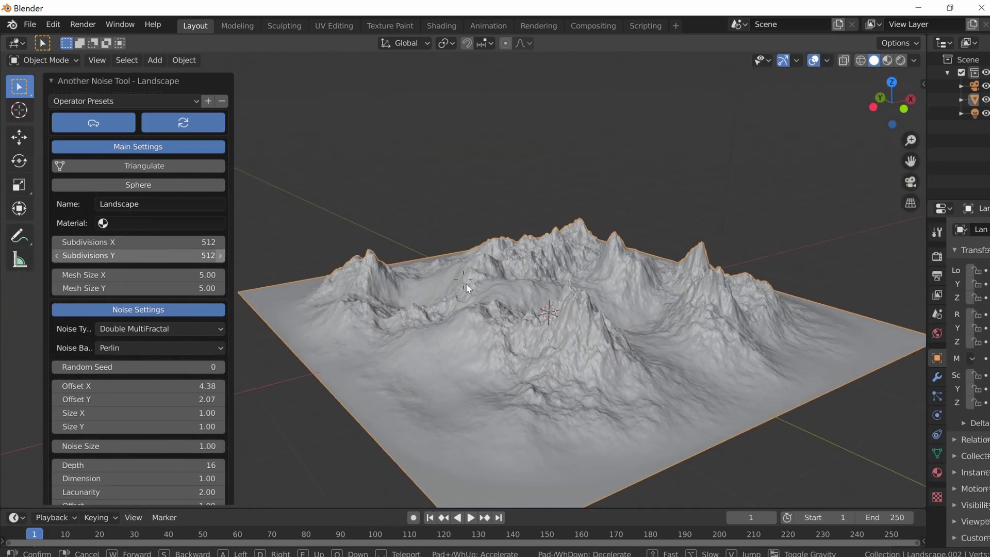
pyautogui.click(466, 283)
# - Set the landscape's Mesh Size X to 8 and inspect the terrain from a low viewpoint
pyautogui.click(155, 274)
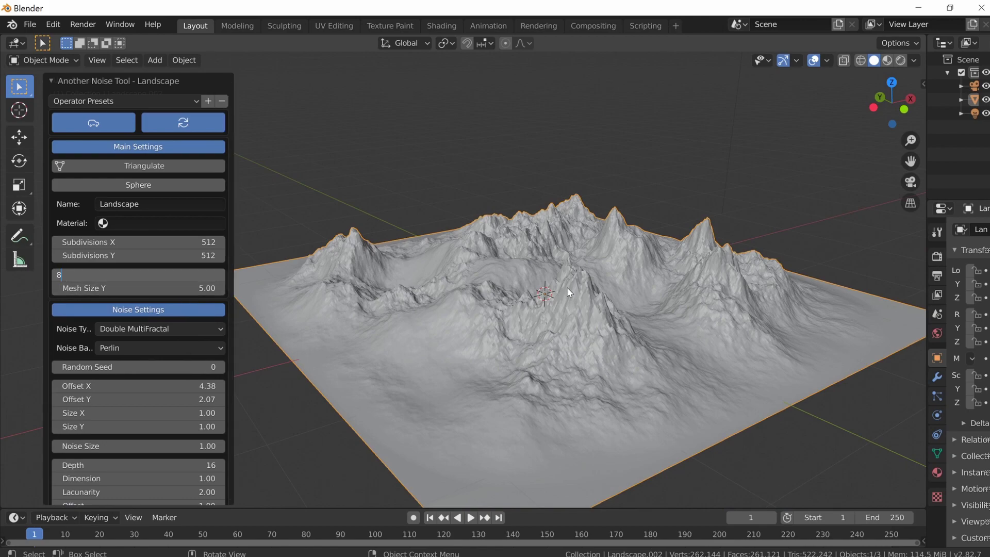
pyautogui.write('8')
pyautogui.press('Return')
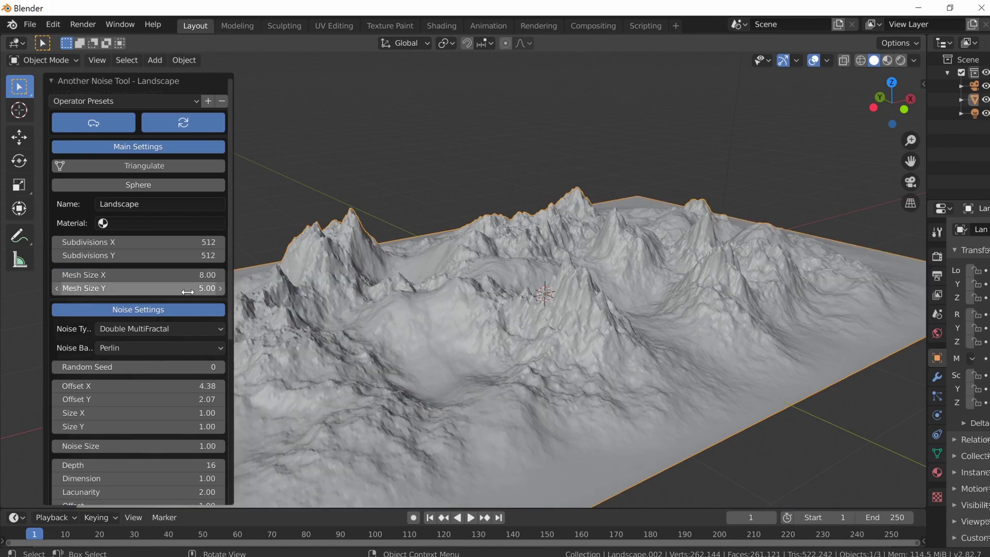
pyautogui.hotkey('shift', '`')
pyautogui.press('w')
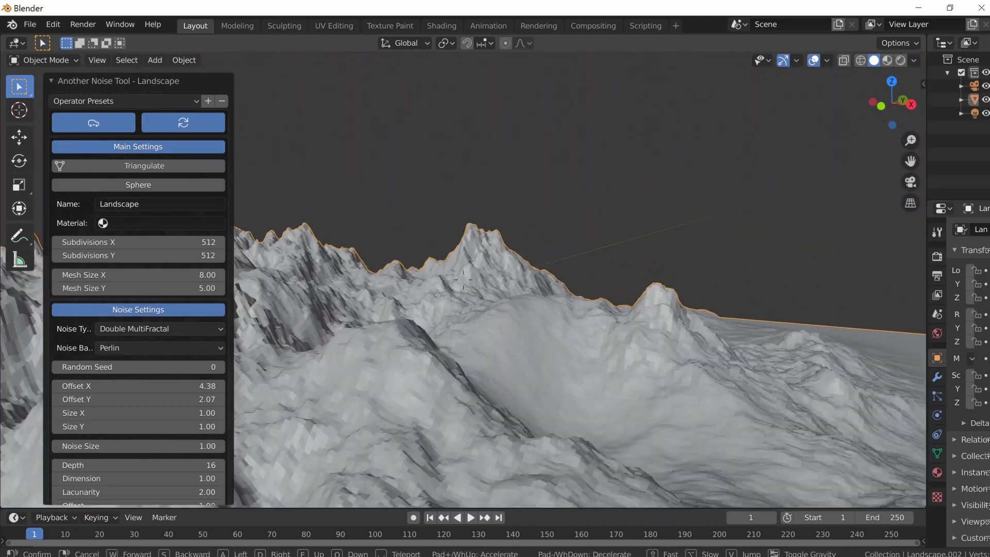
pyautogui.click(462, 279)
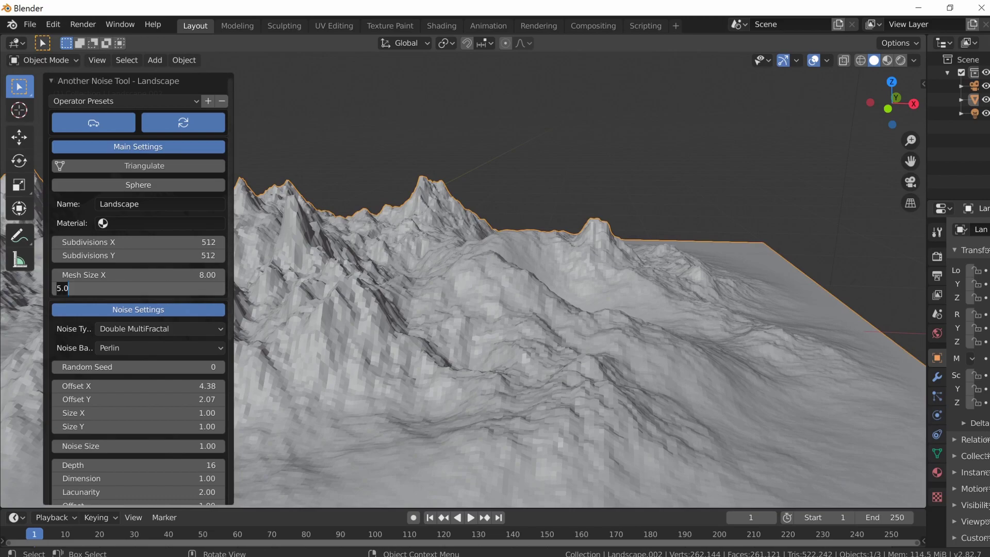
# - Set the landscape's Mesh Size Y to 12 and look over the enlarged terrain
pyautogui.click(212, 295)
pyautogui.write('12')
pyautogui.press('Return')
pyautogui.hotkey('shift', '`')
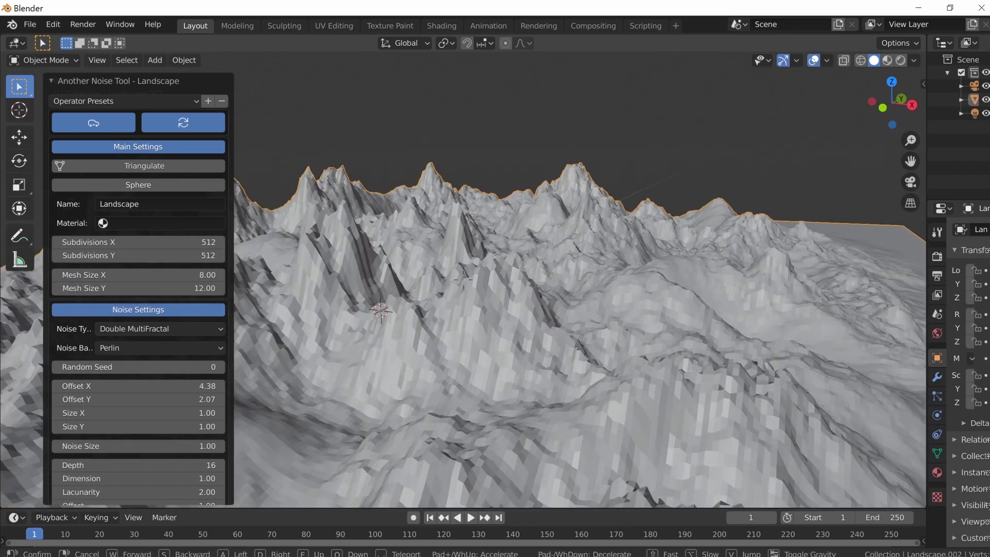
# - Set the landscape's noise Offset X to 5.58 and look over the reshaped terrain from different sides
pyautogui.press('s')
pyautogui.press('a')
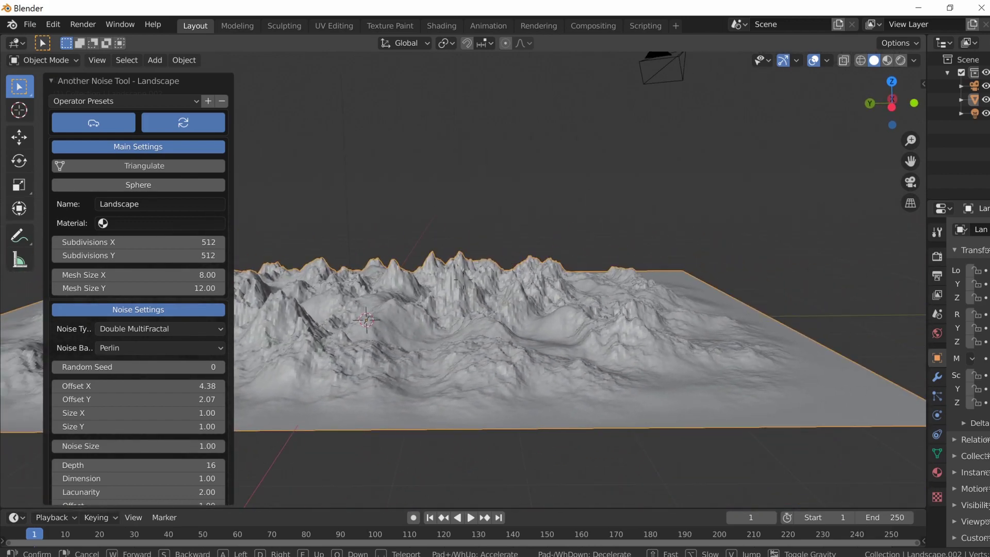
pyautogui.click(463, 279)
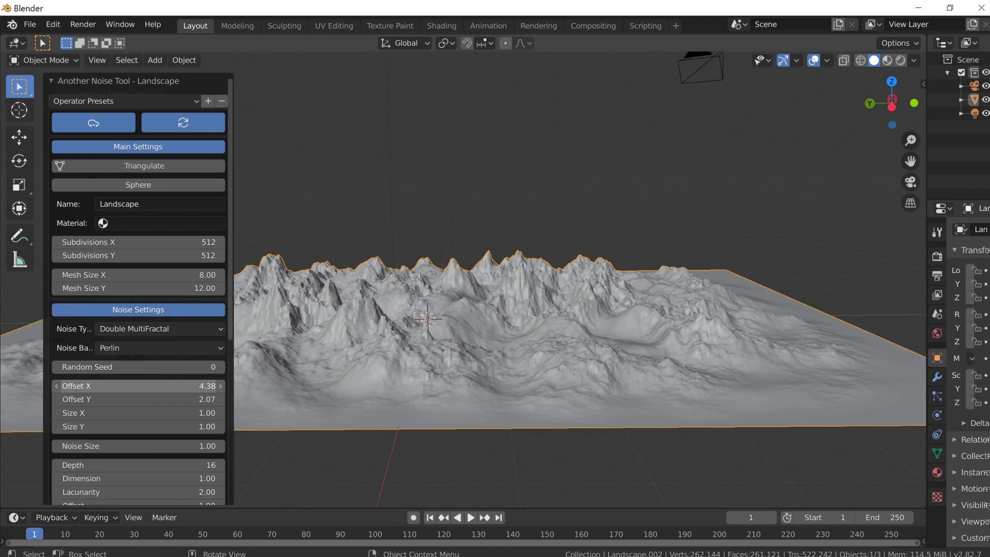
pyautogui.moveTo(138, 387); pyautogui.dragTo(170, 386)
pyautogui.hotkey('shift', '`')
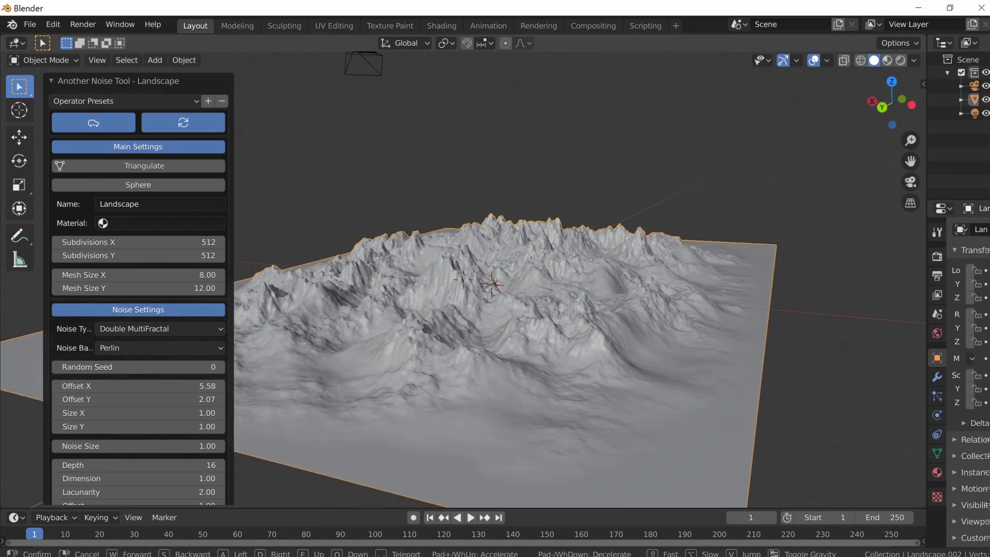
pyautogui.click(463, 279)
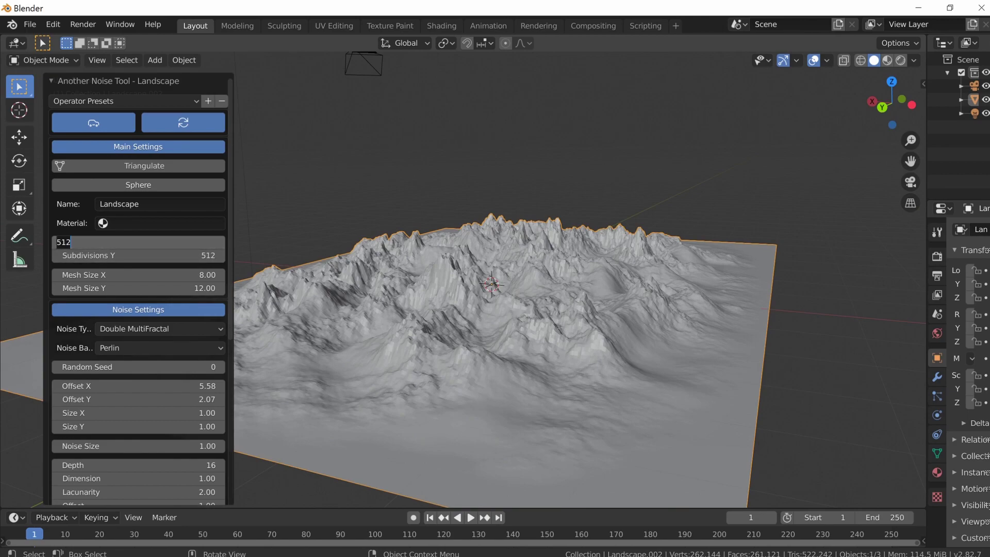
# - Lower the landscape's X and Y subdivisions to 120 each and set the noise Offset X to 11.73
pyautogui.write('12')
pyautogui.press('Return')
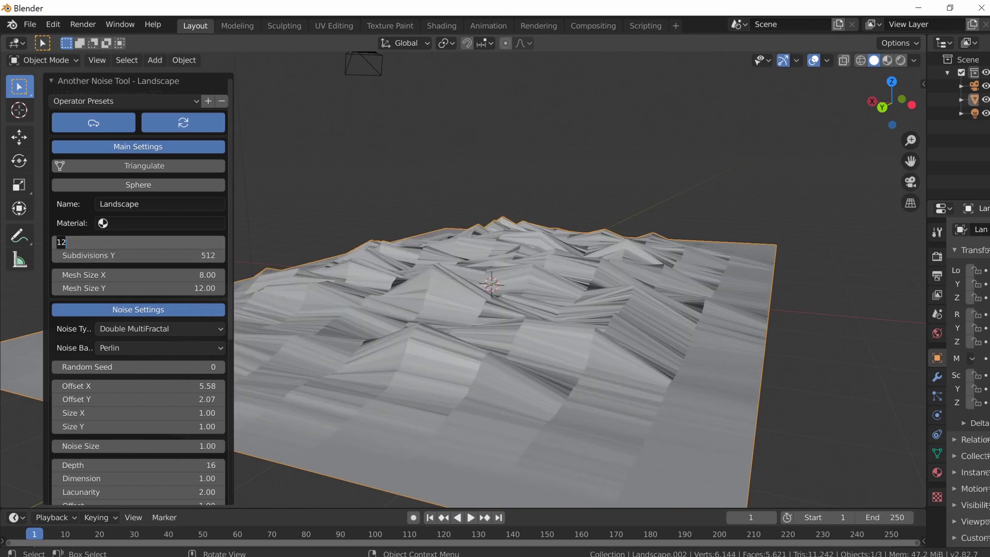
pyautogui.press('Tab')
pyautogui.write('120')
pyautogui.press('Return')
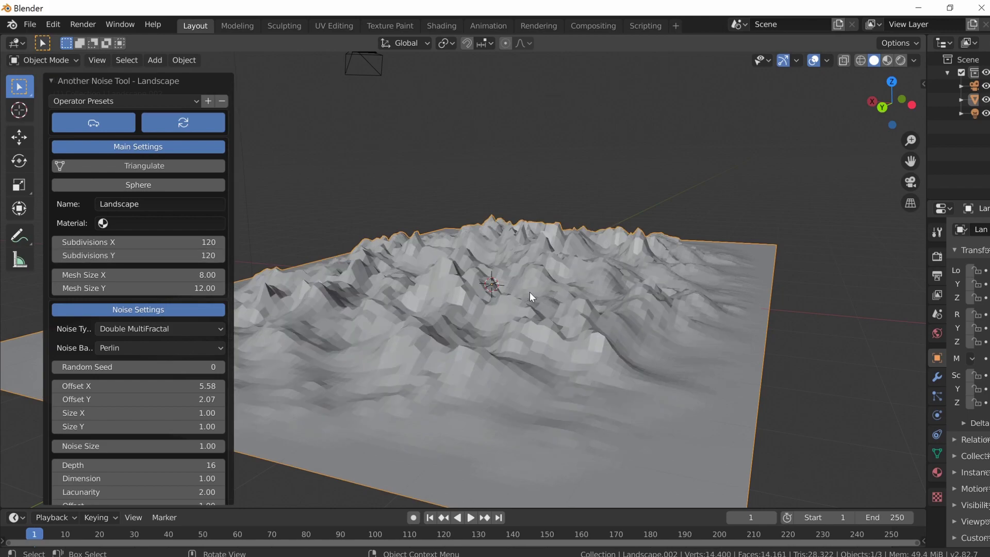
pyautogui.moveTo(185, 391); pyautogui.dragTo(357, 391)
pyautogui.keyDown('shift'); pyautogui.moveTo(463, 280); pyautogui.dragTo(539, 280, button='middle'); pyautogui.keyUp('shift')
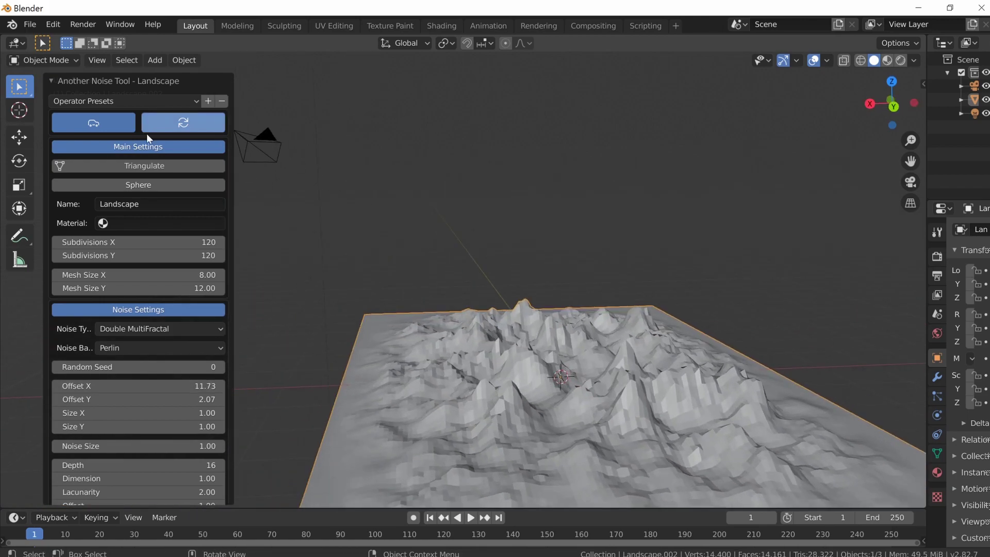
# - Turn the landscape into a sphere and look it over from close up and from a distance
pyautogui.click(185, 188)
pyautogui.hotkey('shift', '`')
pyautogui.press('w')
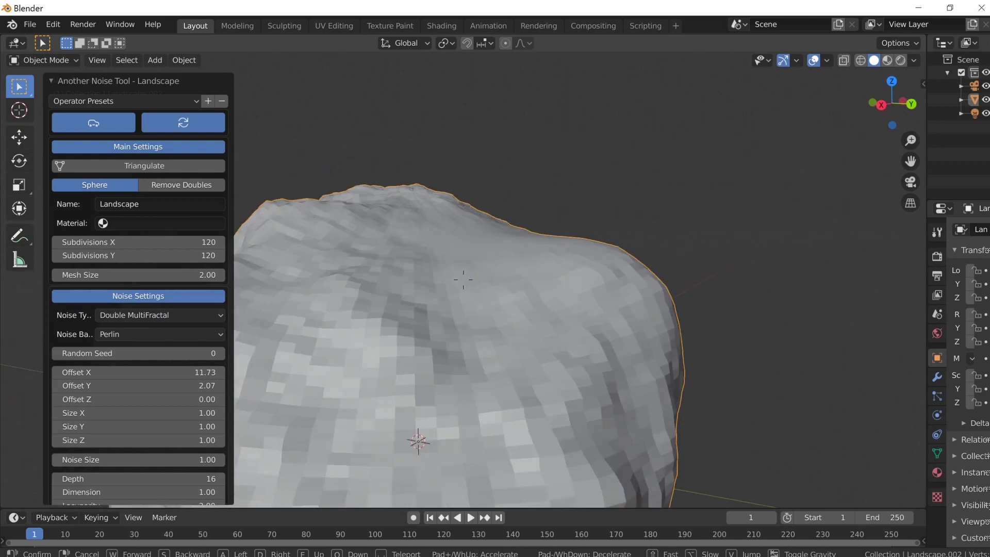
pyautogui.press('s')
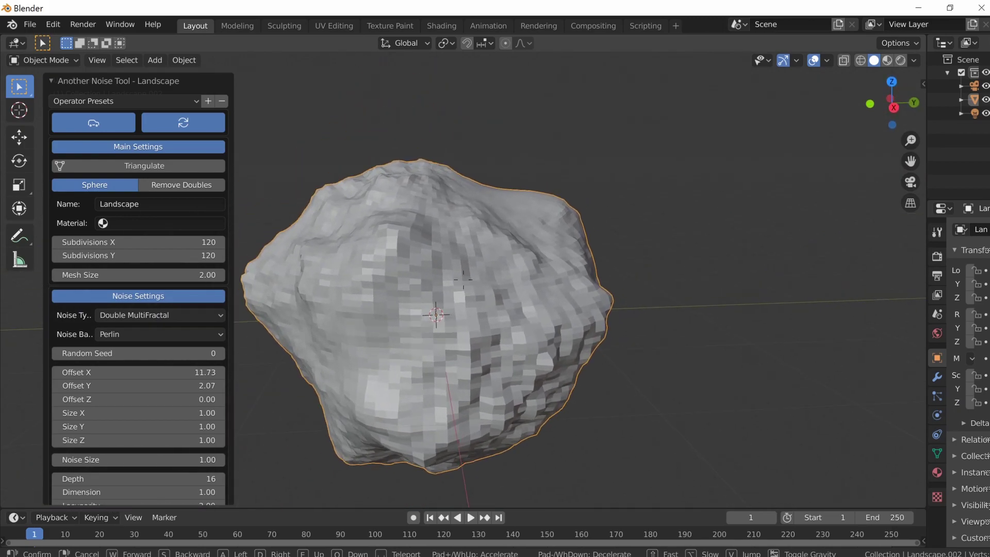
pyautogui.press('s')
pyautogui.click(245, 393)
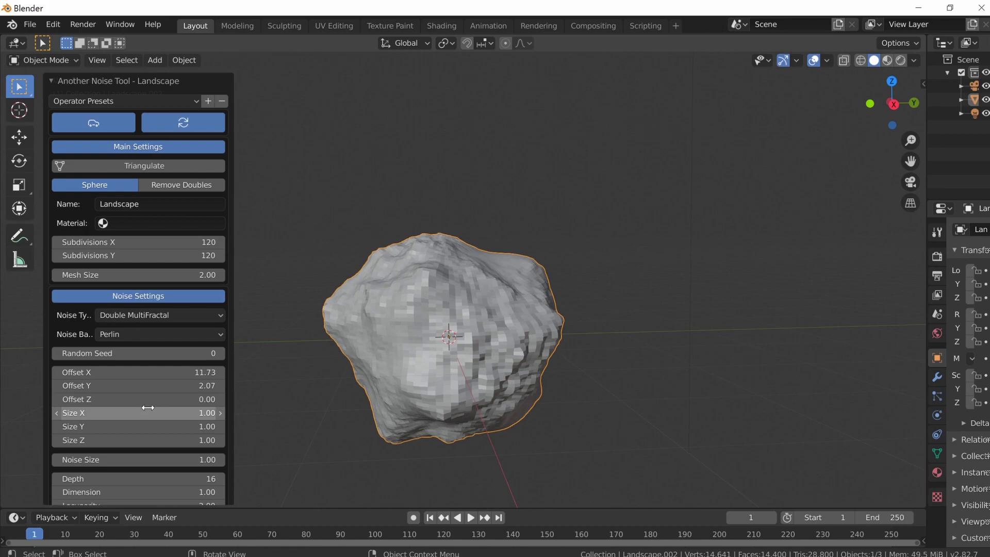
# - Set the spherical landscape's noise Size X to 0.37 and inspect its surface from another side
pyautogui.moveTo(170, 413); pyautogui.dragTo(109, 413)
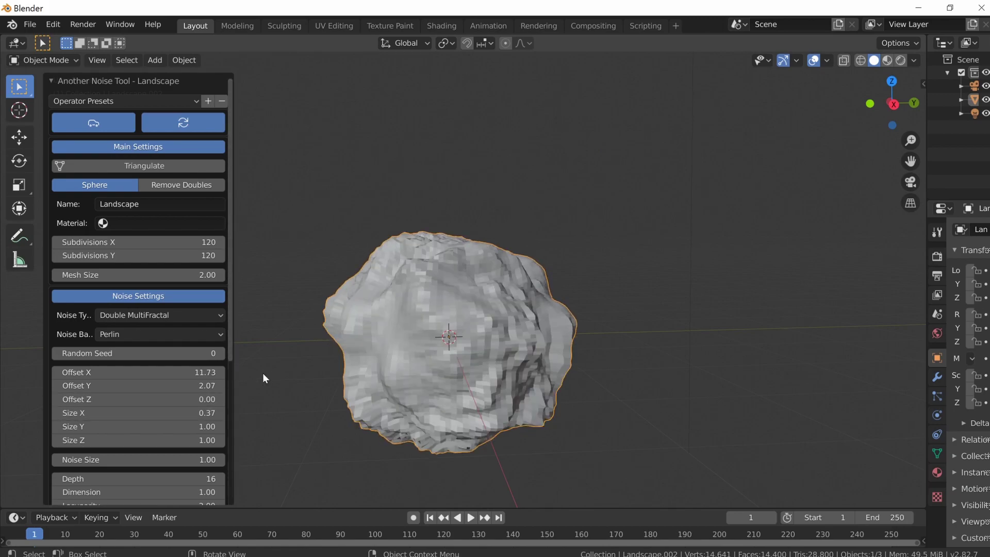
pyautogui.hotkey('shift', '`')
pyautogui.press('w')
pyautogui.press('a')
pyautogui.press('s')
pyautogui.click(463, 279)
# - Raise the spherical landscape's X and Y subdivisions to 350 each and examine the finer surface
pyautogui.write('350')
pyautogui.press('Return')
pyautogui.click(190, 258)
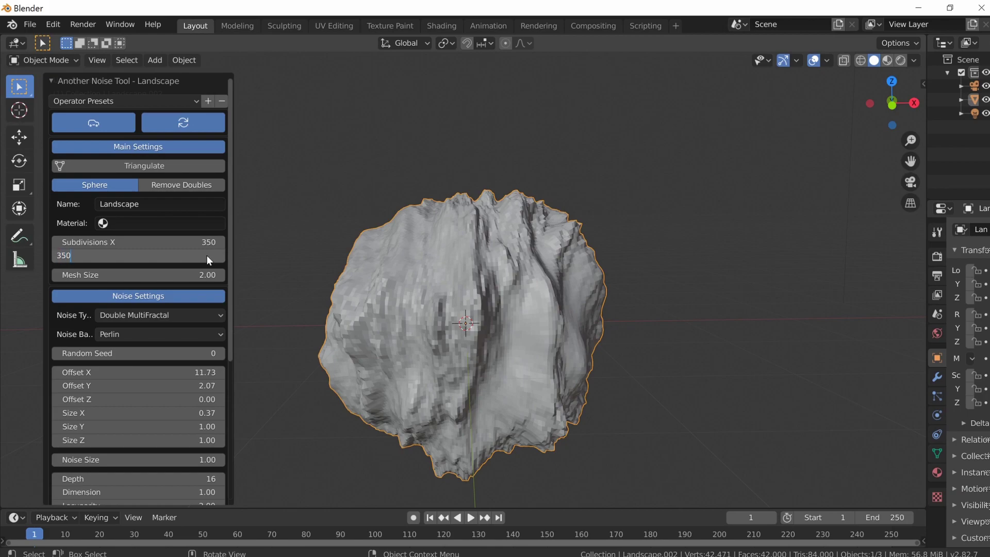
pyautogui.press('Return')
pyautogui.hotkey('shift', '`')
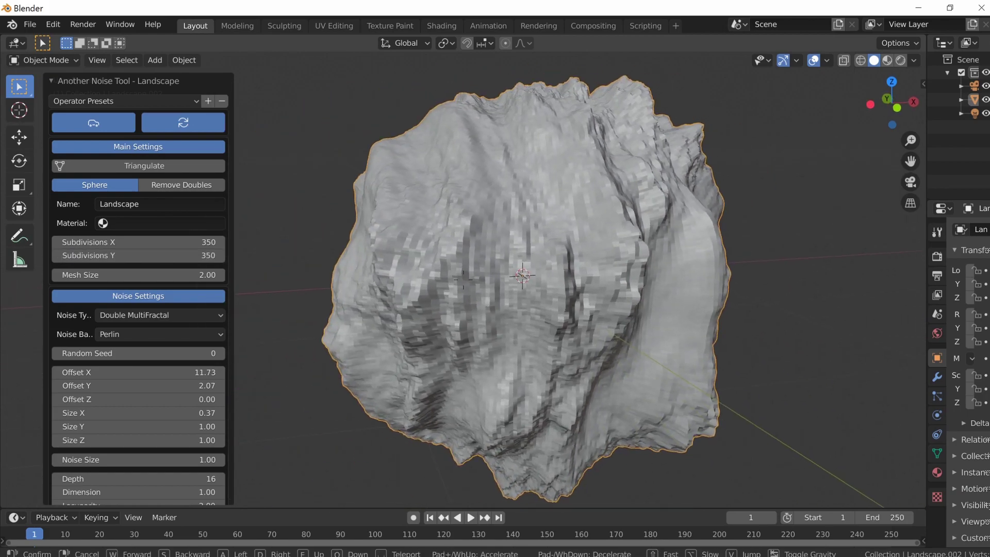
pyautogui.press('a')
pyautogui.press('s')
pyautogui.click(463, 280)
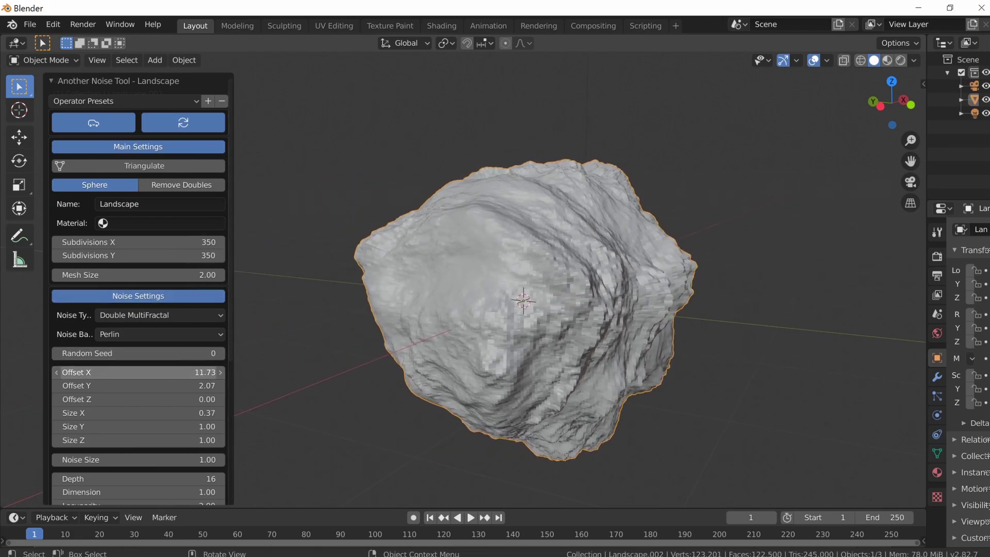
# - Set the noise Offset X to 12.45 and lower the X and Y subdivisions to 100 each
pyautogui.moveTo(134, 372); pyautogui.dragTo(185, 371)
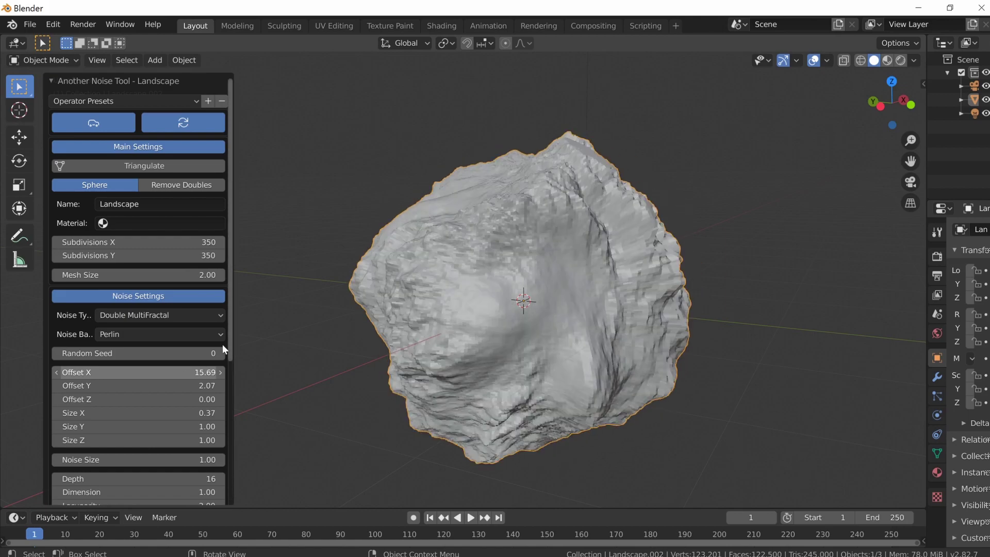
pyautogui.press('Escape')
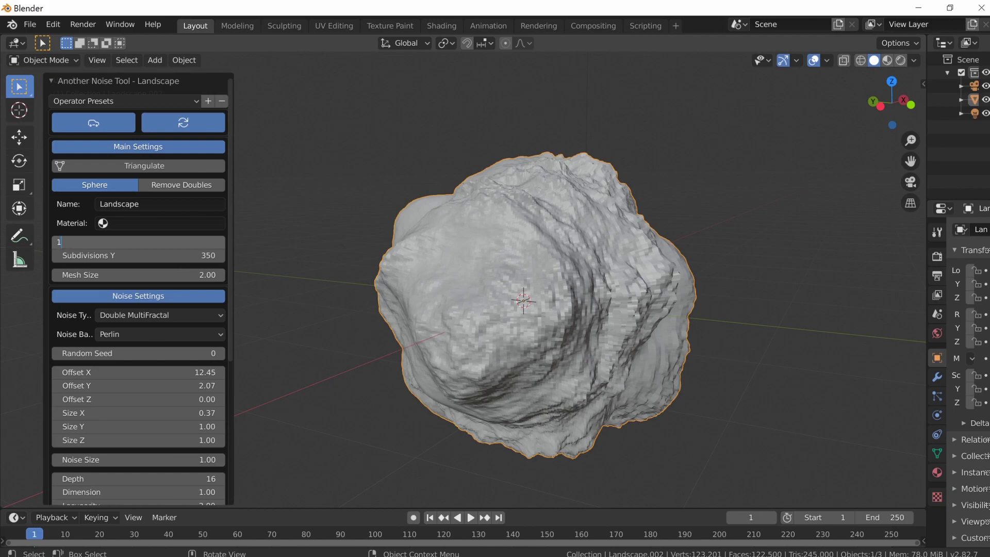
pyautogui.press('Tab')
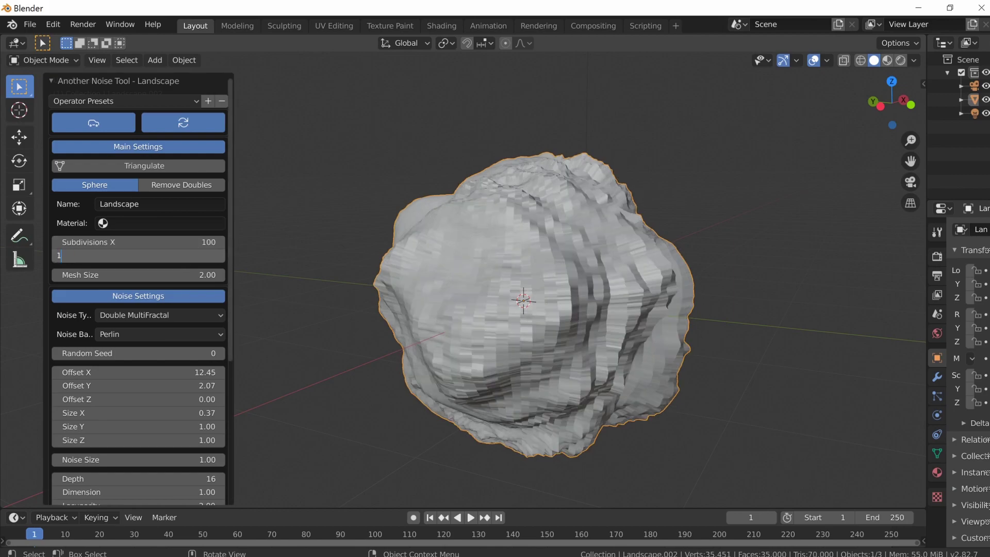
pyautogui.press('Return')
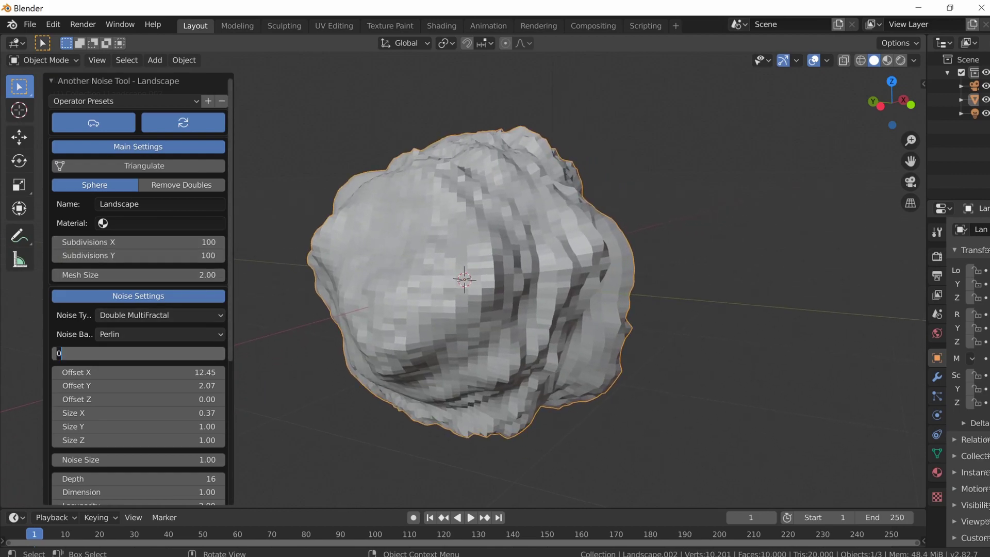
# - Set the noise Random Seed to 5255, trying 12 first, and set the Noise Size to 1.36
pyautogui.write('12')
pyautogui.press('Return')
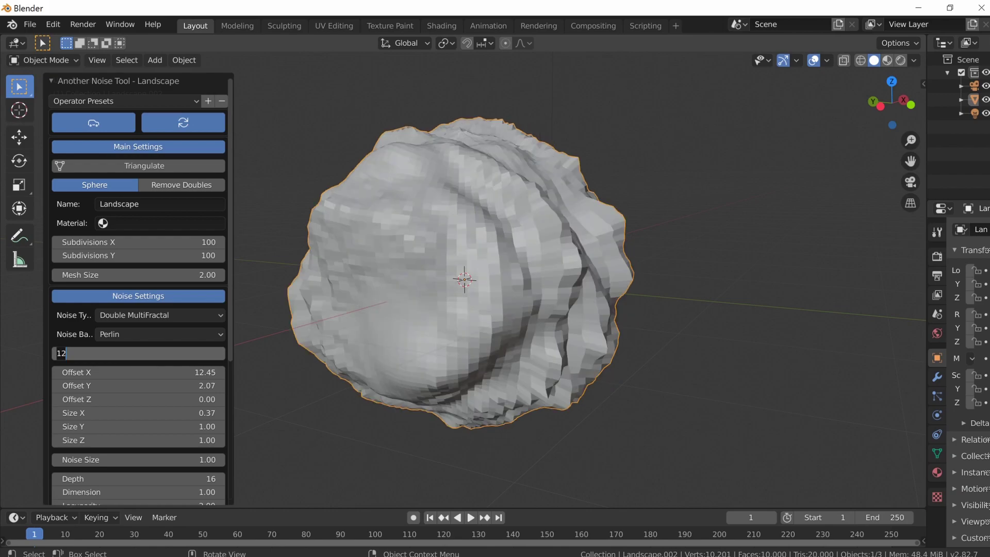
pyautogui.press('Return')
pyautogui.moveTo(464, 281); pyautogui.dragTo(480, 278, button='middle')
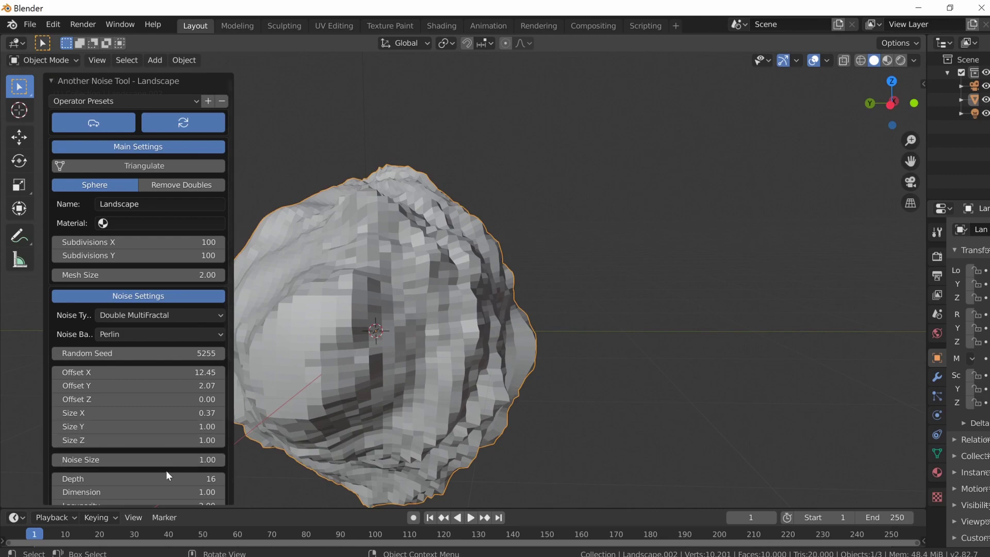
pyautogui.moveTo(166, 464); pyautogui.dragTo(110, 462)
pyautogui.moveTo(138, 459); pyautogui.dragTo(175, 459)
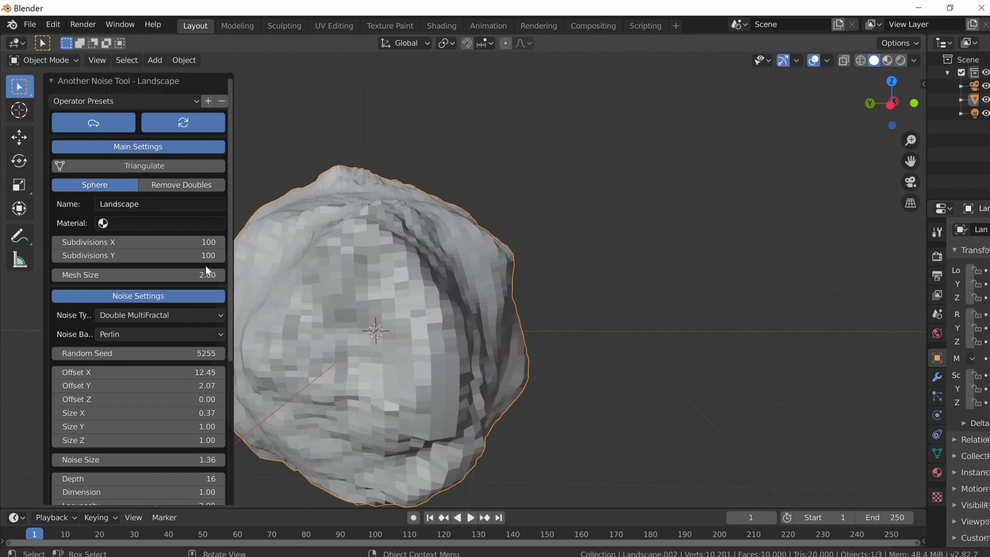
# - Switch the landscape from a sphere back to flat terrain and fly around to view it from several sides
pyautogui.click(117, 185)
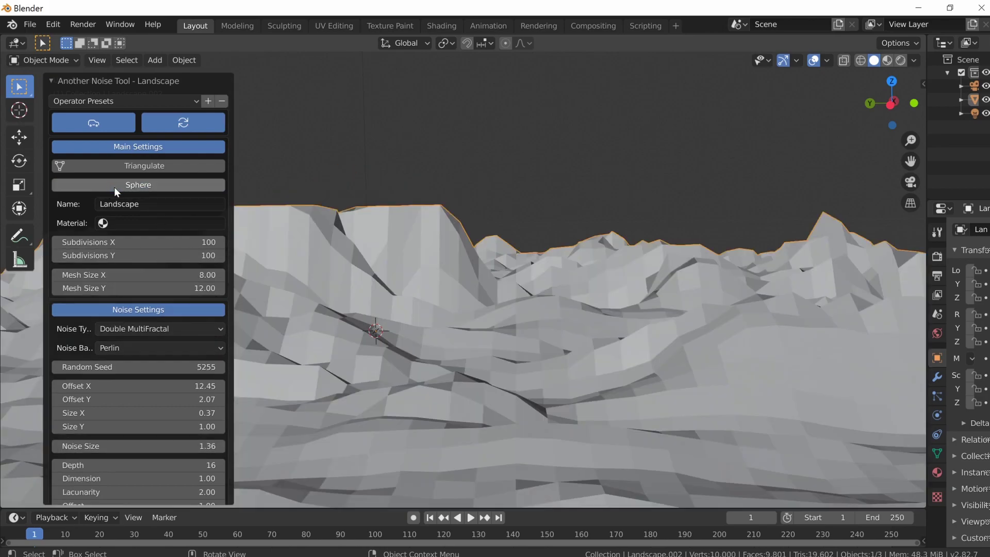
pyautogui.hotkey('shift', '`')
pyautogui.press('s')
pyautogui.press('e')
pyautogui.press('a')
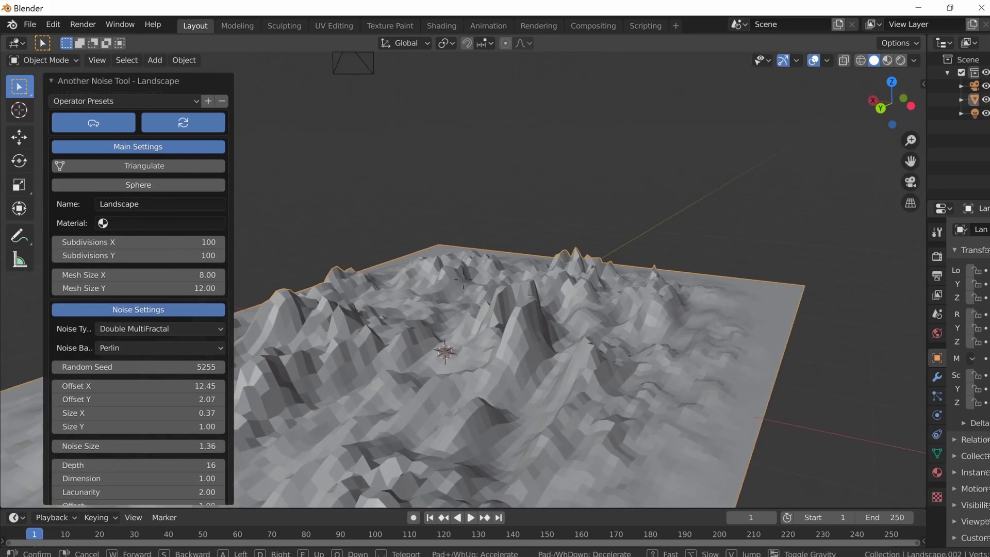
pyautogui.press('a')
pyautogui.press('s')
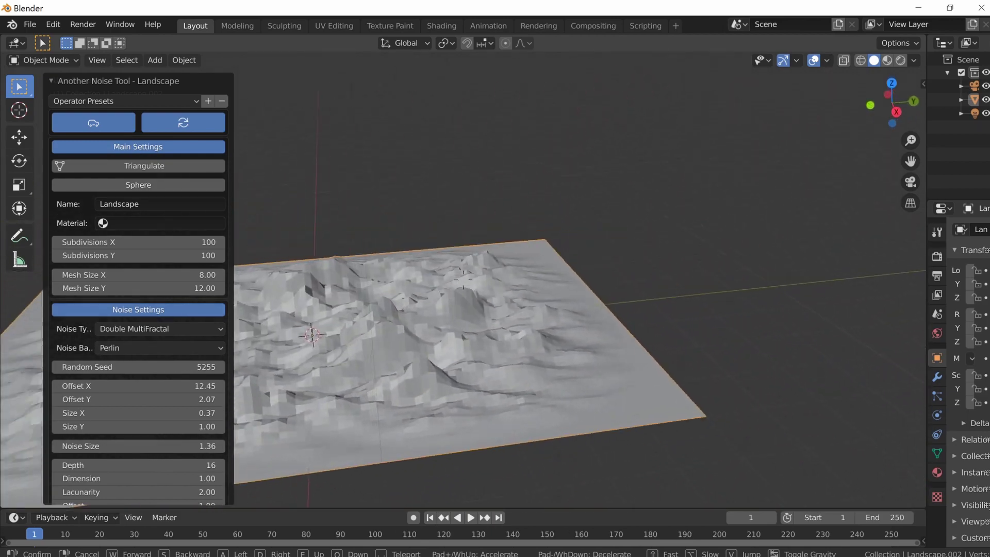
pyautogui.press('a')
pyautogui.press('s')
pyautogui.press('q')
pyautogui.click(463, 280)
# - Set the falloff Edge Level in the displacement settings to -0.99 and inspect the terrain's border
pyautogui.scroll(-13, 199, 301)
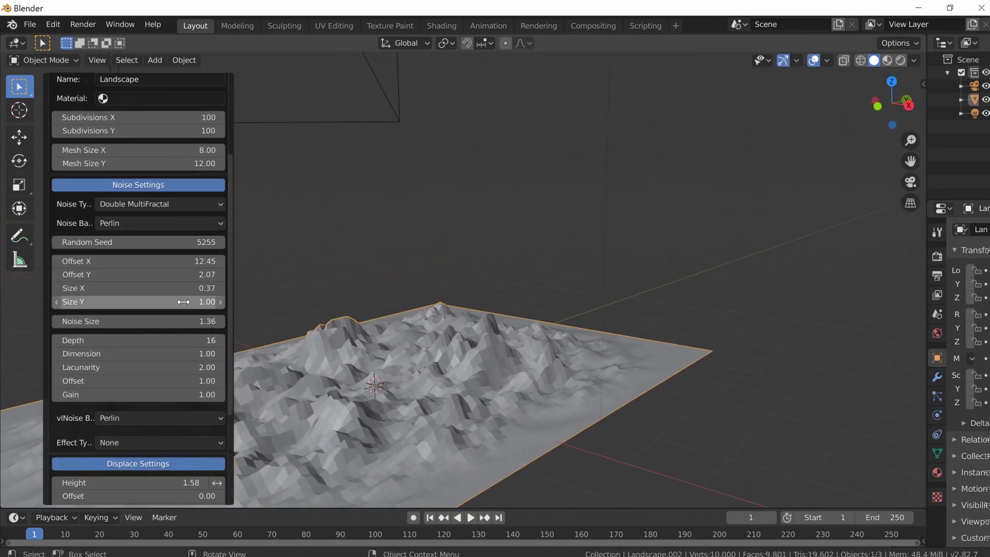
pyautogui.moveTo(150, 423); pyautogui.dragTo(101, 423)
pyautogui.hotkey('shift', '`')
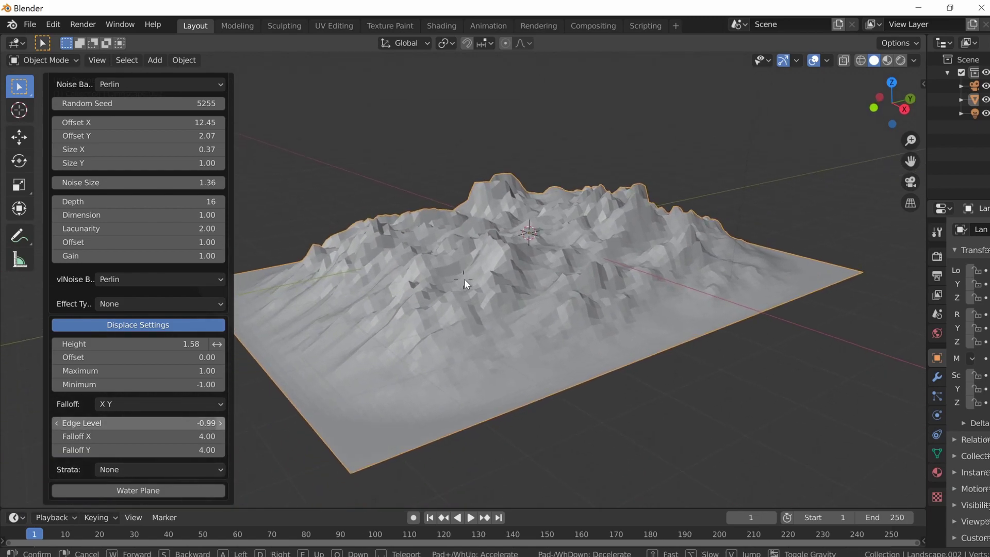
pyautogui.click(463, 279)
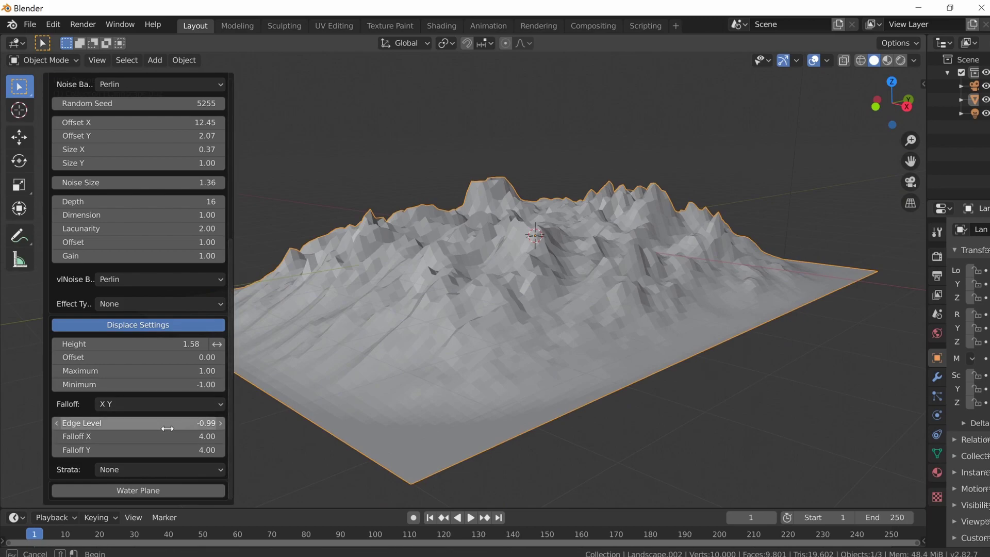
pyautogui.moveTo(156, 427); pyautogui.dragTo(150, 426)
pyautogui.moveTo(153, 424); pyautogui.dragTo(163, 421)
pyautogui.click(451, 333)
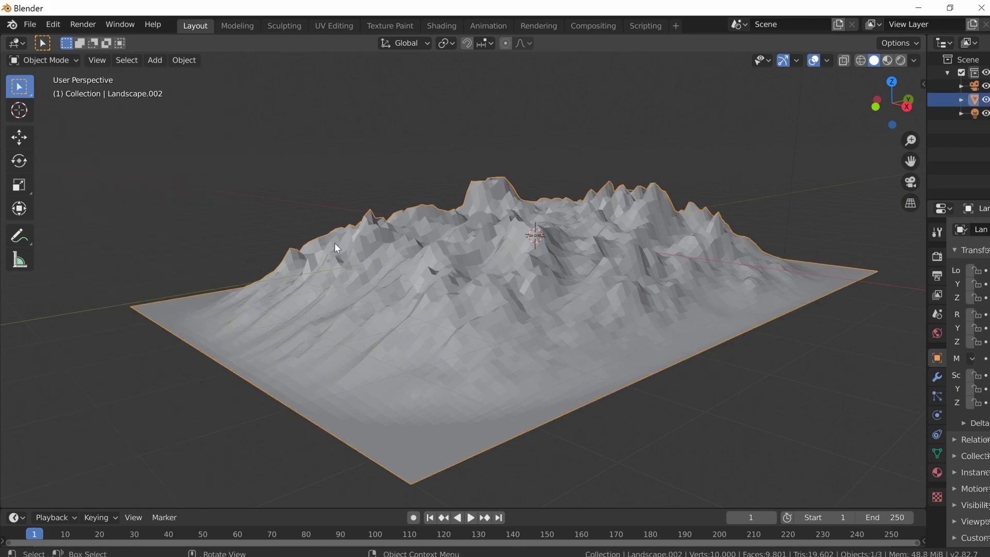
# - Delete the current landscape and add a new Landscape mesh to the scene
pyautogui.press('x')
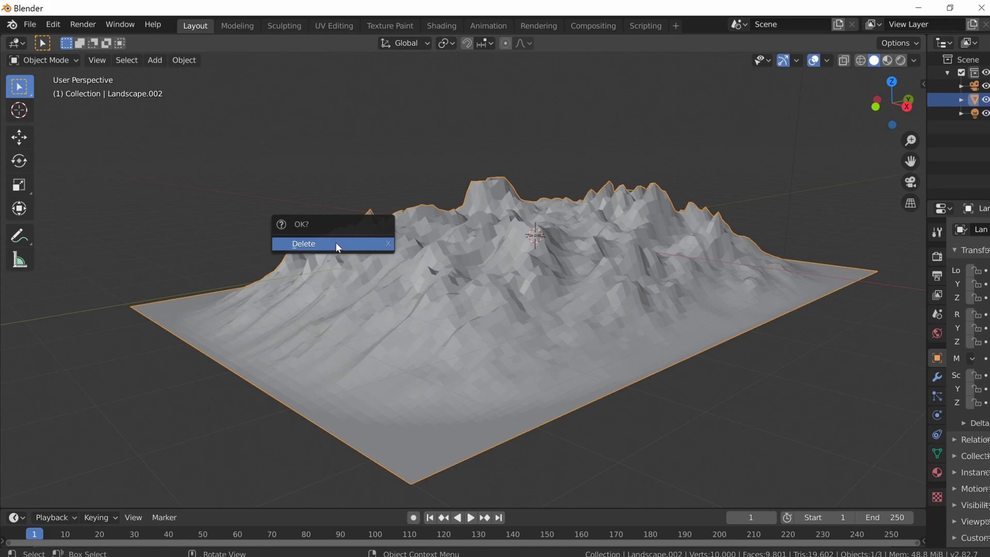
pyautogui.click(335, 243)
pyautogui.hotkey('shift', 'a')
pyautogui.hotkey('shift', 'a')
pyautogui.moveTo(310, 117)
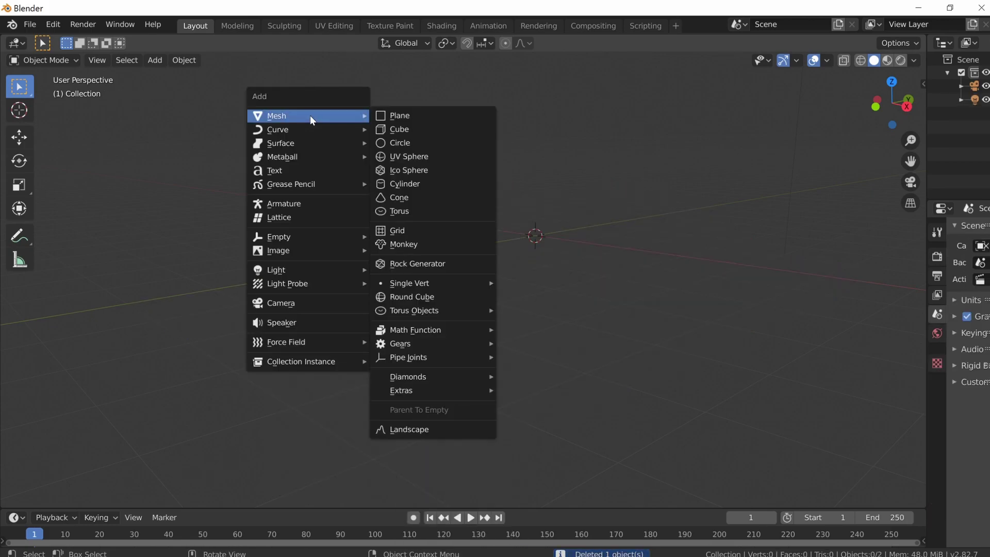
pyautogui.click(441, 426)
# - Set the new landscape's Edge Level to -3.06 in the displacement settings and review its other settings
pyautogui.scroll(-10, 146, 404)
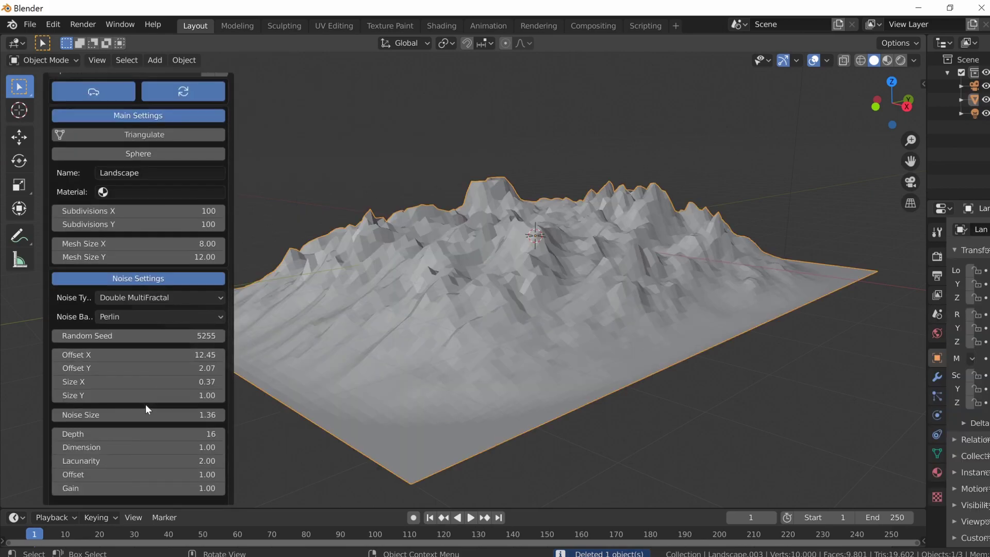
pyautogui.moveTo(147, 423)
pyautogui.mouseDown()
pyautogui.moveTo(186, 423)
pyautogui.moveTo(106, 423)
pyautogui.moveTo(191, 423)
pyautogui.moveTo(160, 424)
pyautogui.mouseUp()
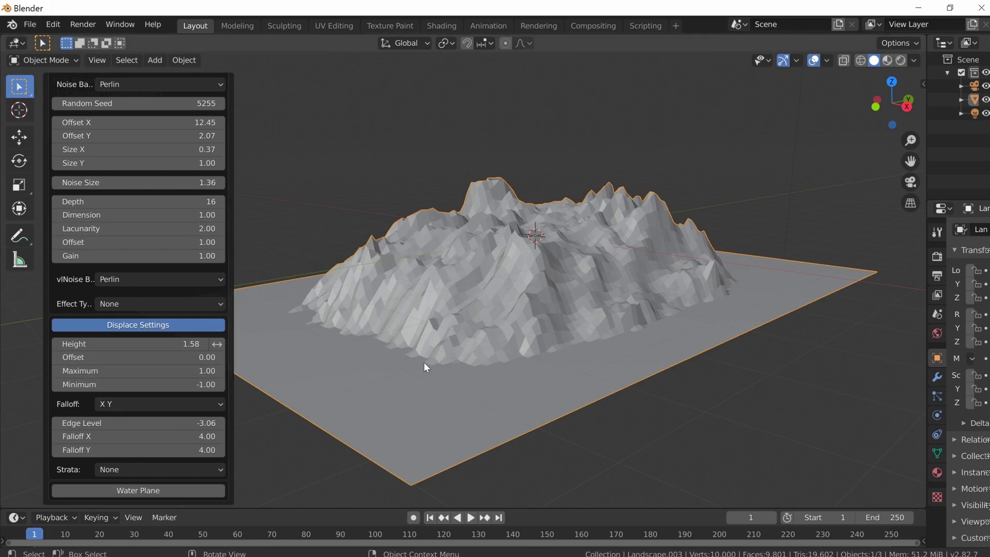
pyautogui.scroll(10, 179, 404)
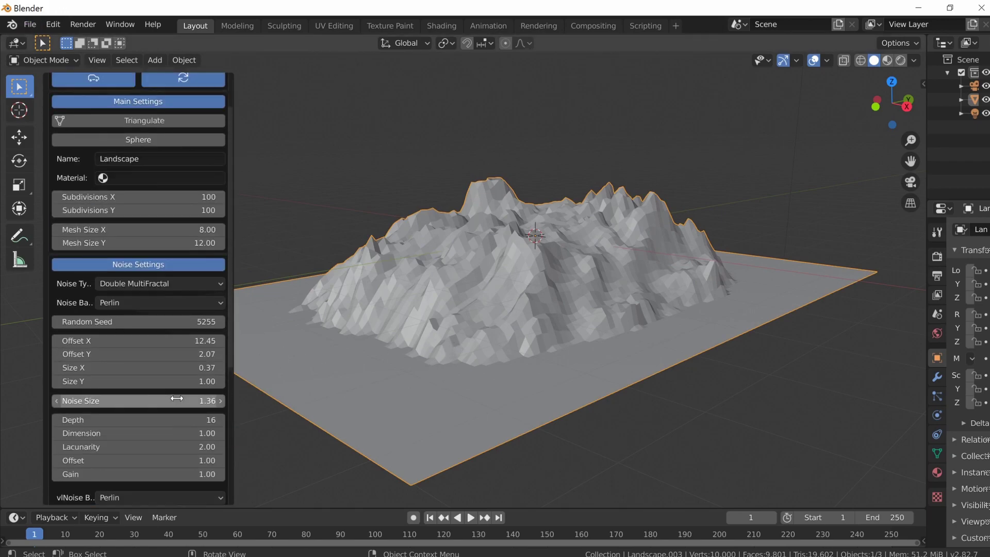
pyautogui.scroll(-2, 177, 399)
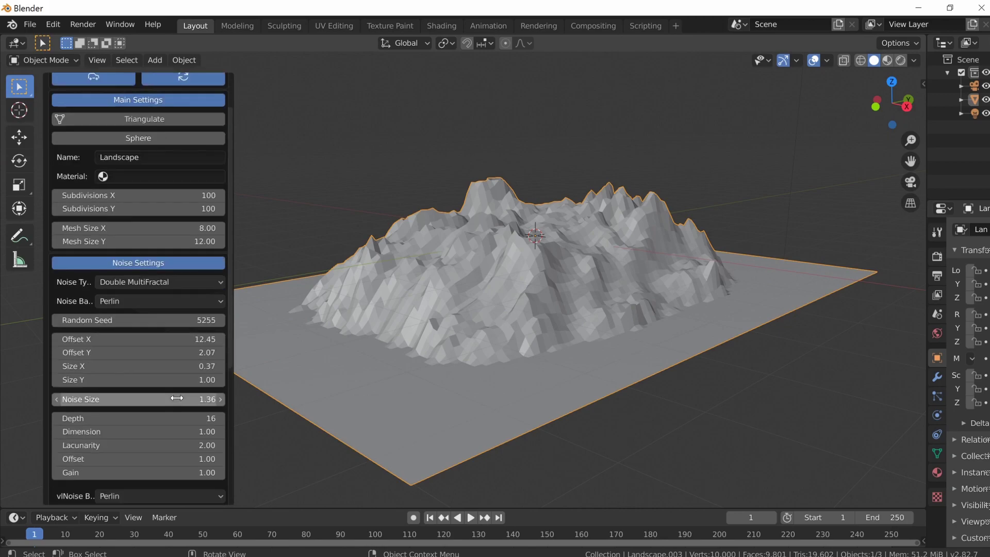
pyautogui.scroll(2, 155, 356)
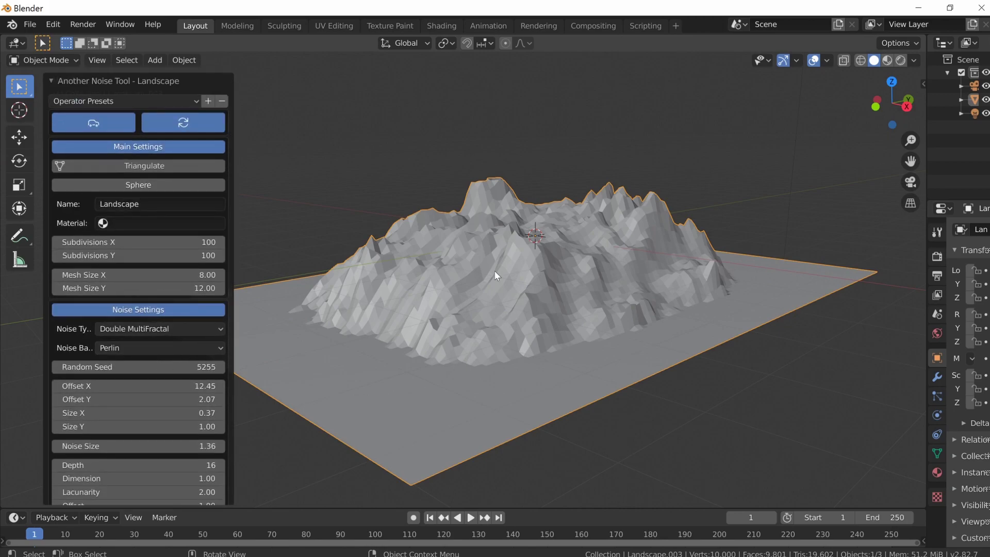
# - Delete the landscape mesh from the scene
pyautogui.click(557, 282)
pyautogui.press('x')
pyautogui.click(419, 291)
pyautogui.moveTo(419, 292); pyautogui.dragTo(468, 279, button='middle')
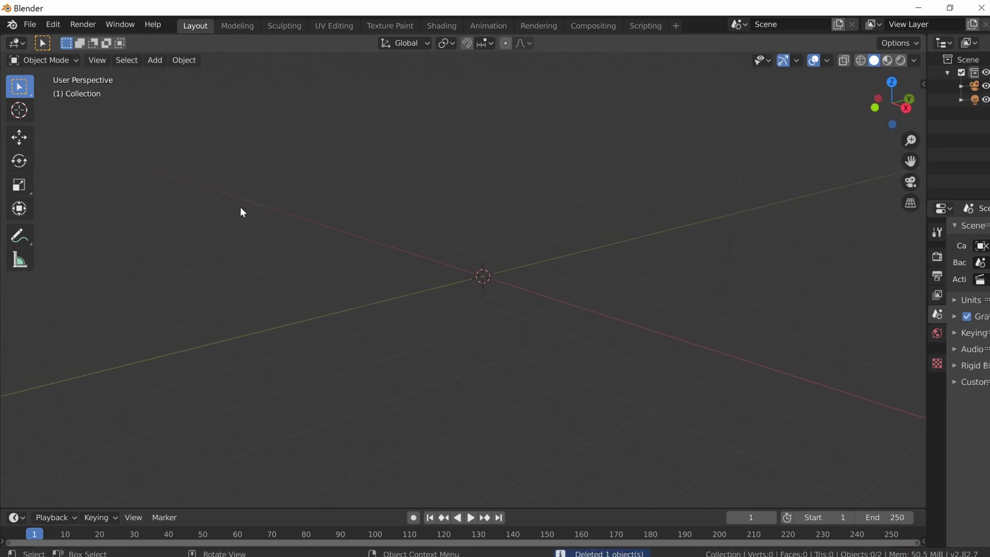
# - Open the add-on preferences and replace the add-on search term with "sapl"
pyautogui.click(53, 26)
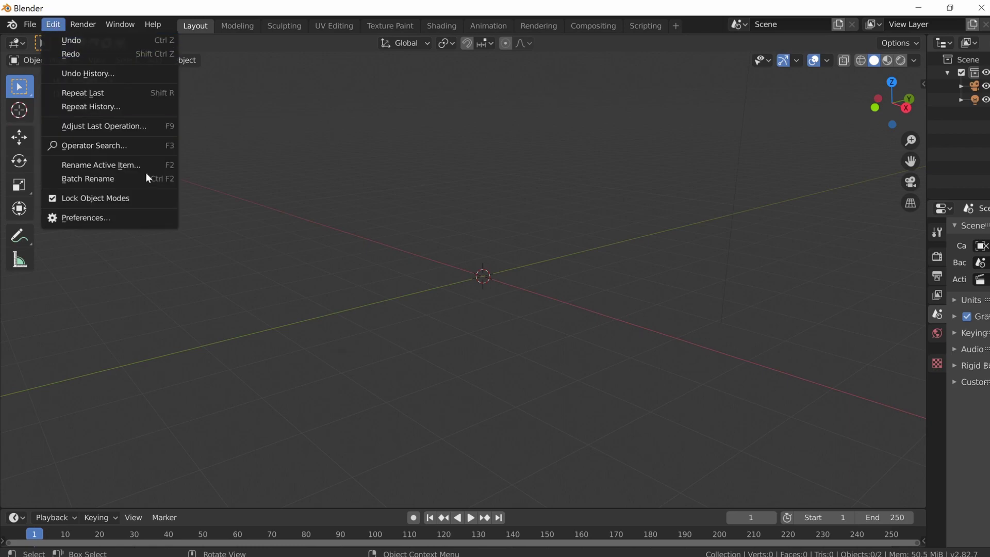
pyautogui.click(152, 213)
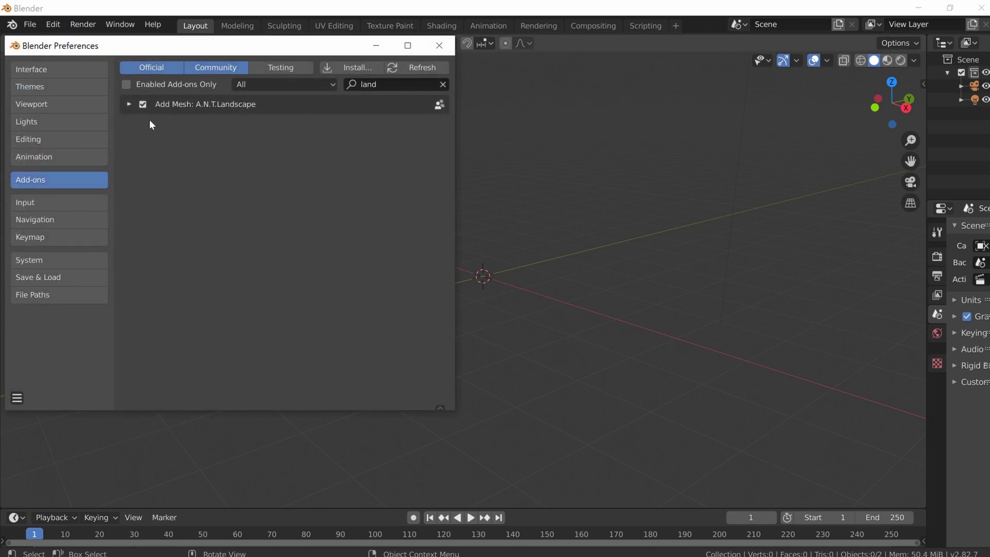
pyautogui.click(441, 84)
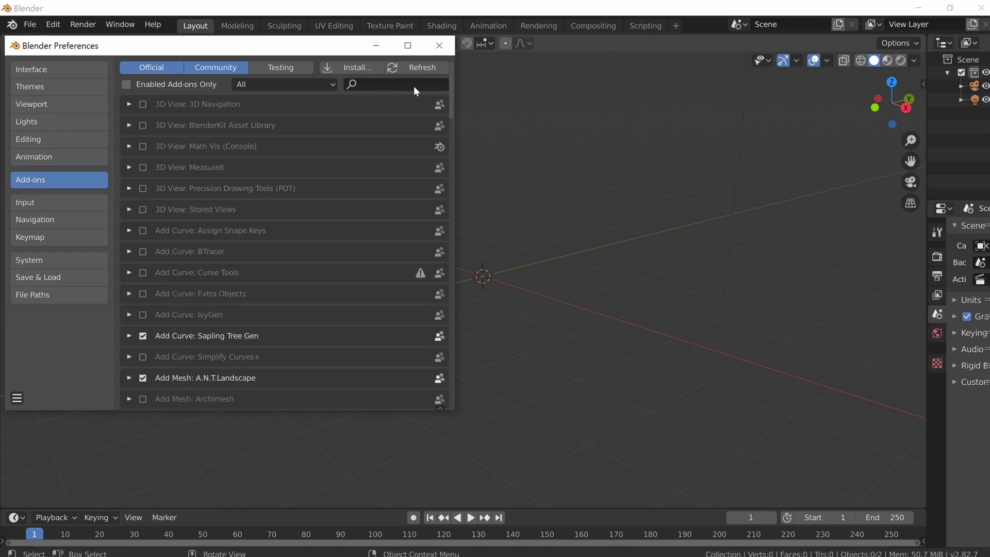
pyautogui.click(413, 86)
pyautogui.write('sapl')
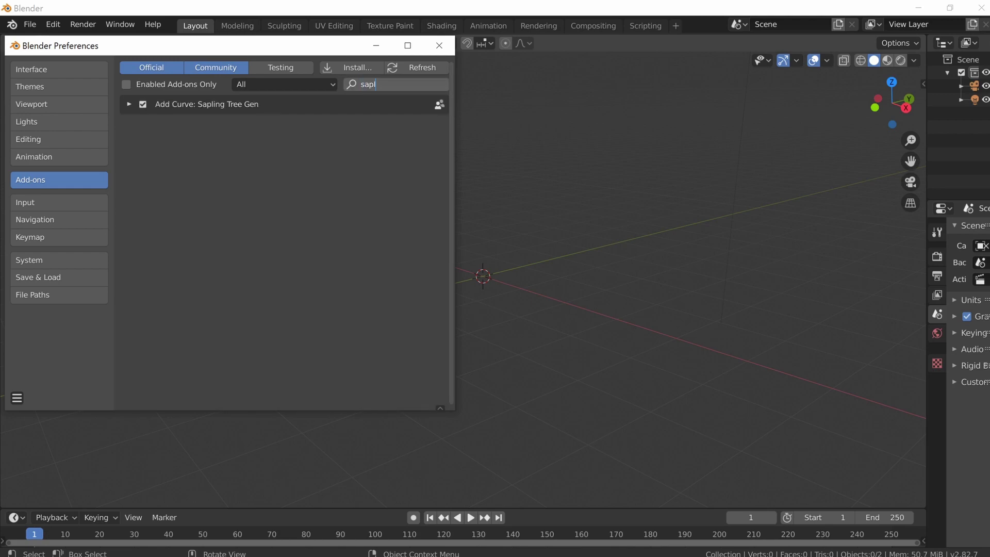
# - Disable the Sapling Tree Gen add-on, close the preferences and check which objects can be added
pyautogui.click(144, 105)
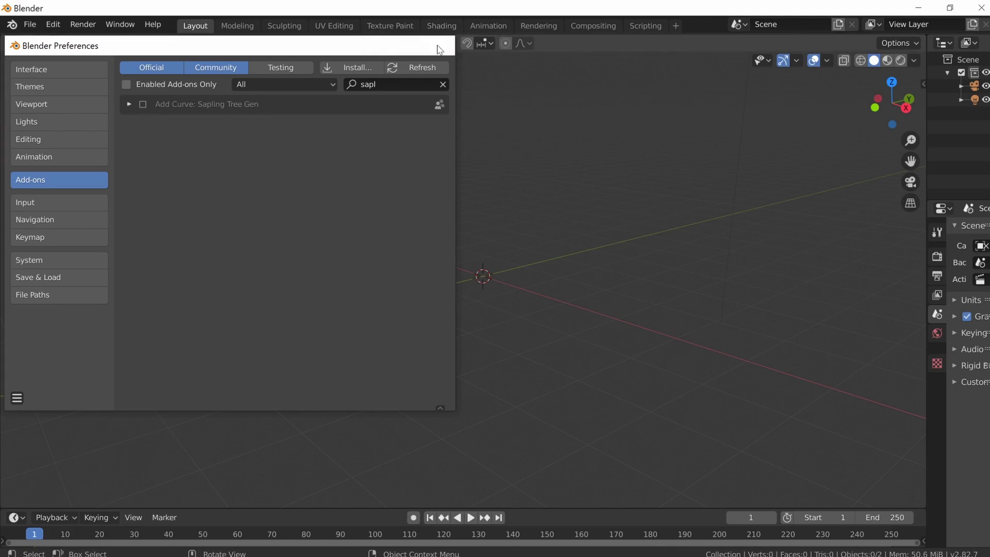
pyautogui.click(439, 45)
pyautogui.hotkey('shift', 'a')
pyautogui.moveTo(208, 231)
pyautogui.hotkey('shift', 'a')
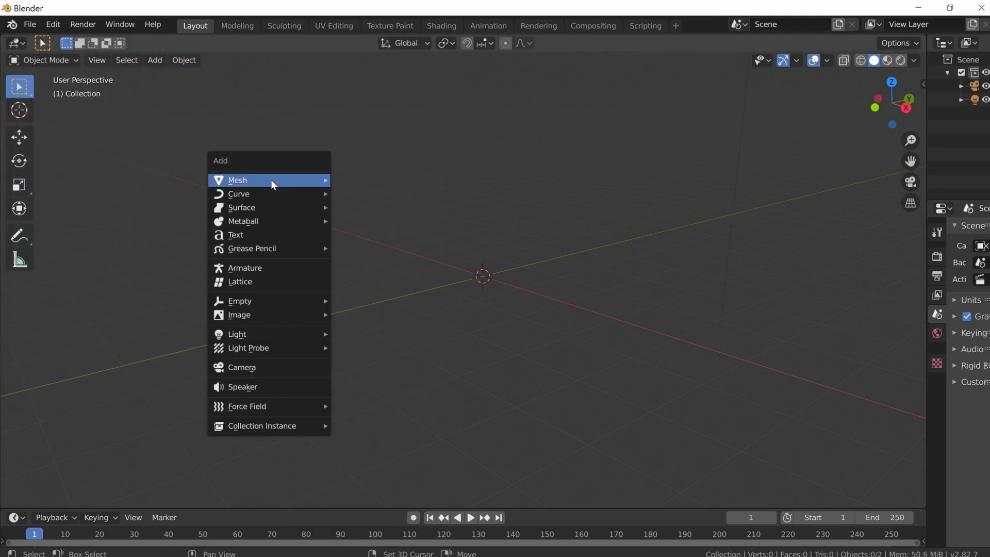
pyautogui.moveTo(271, 179)
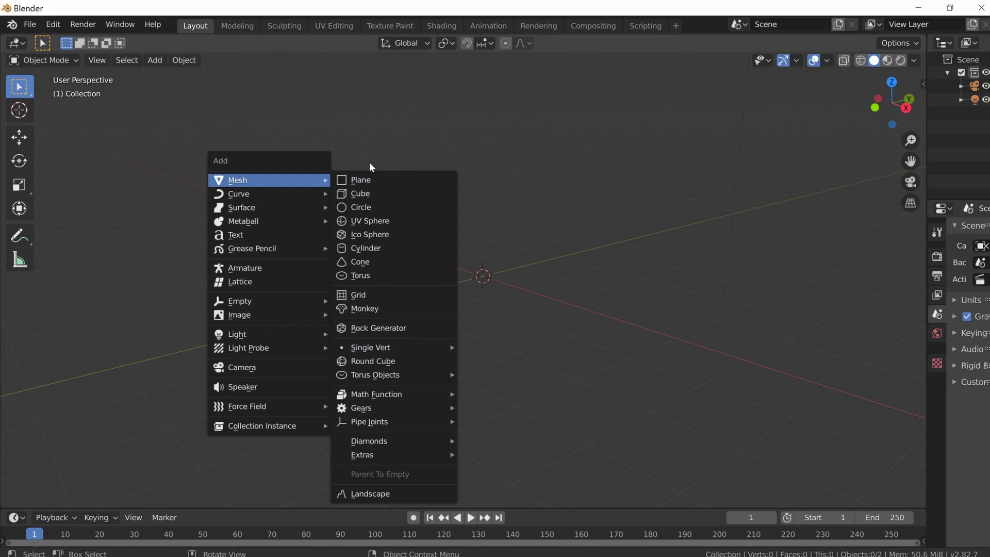
# - Enable the Add Curve: Sapling Tree Gen add-on in the preferences and close them
pyautogui.click(54, 25)
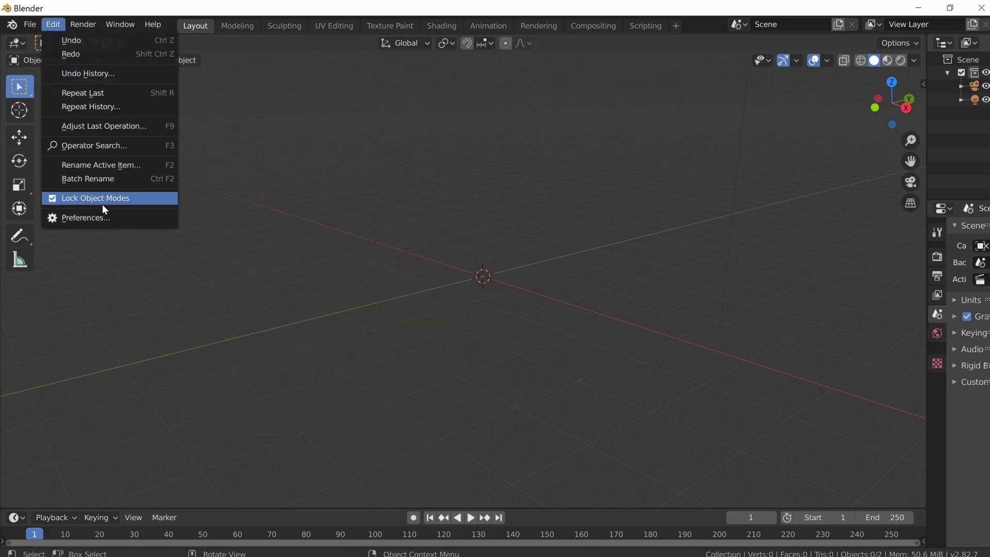
pyautogui.click(114, 219)
pyautogui.click(142, 107)
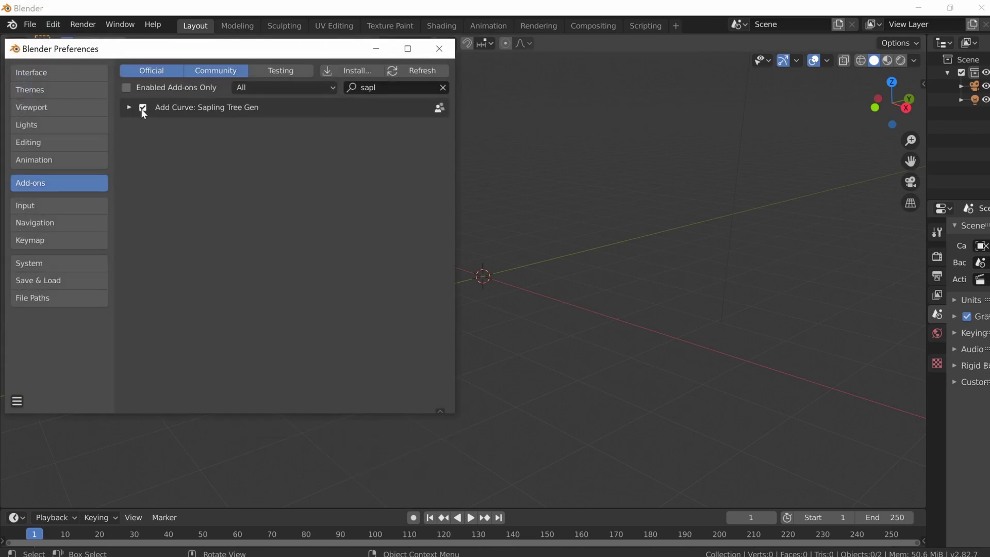
pyautogui.click(437, 48)
# - Add a Sapling Tree Gen curve to the empty scene
pyautogui.hotkey('shift', 'a')
pyautogui.moveTo(216, 103)
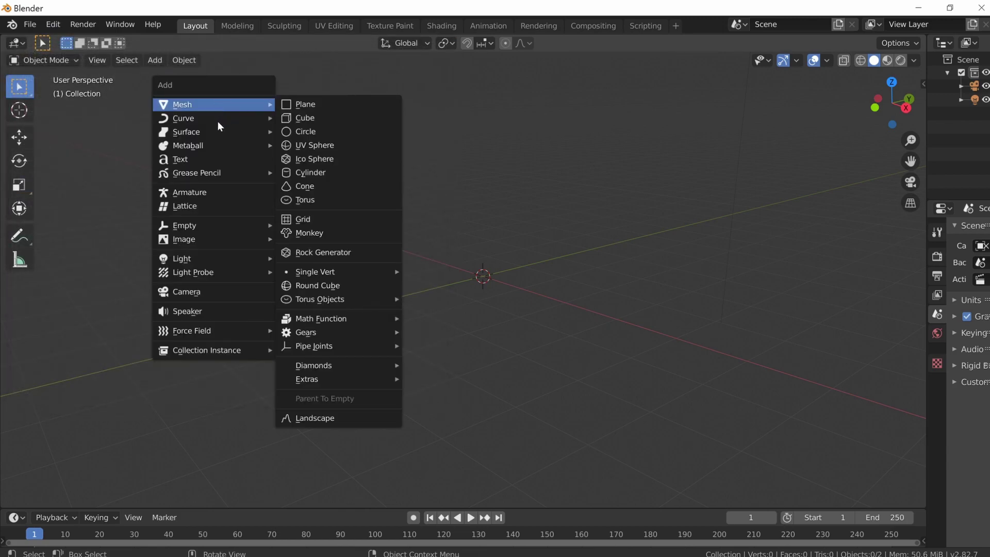
pyautogui.moveTo(202, 126)
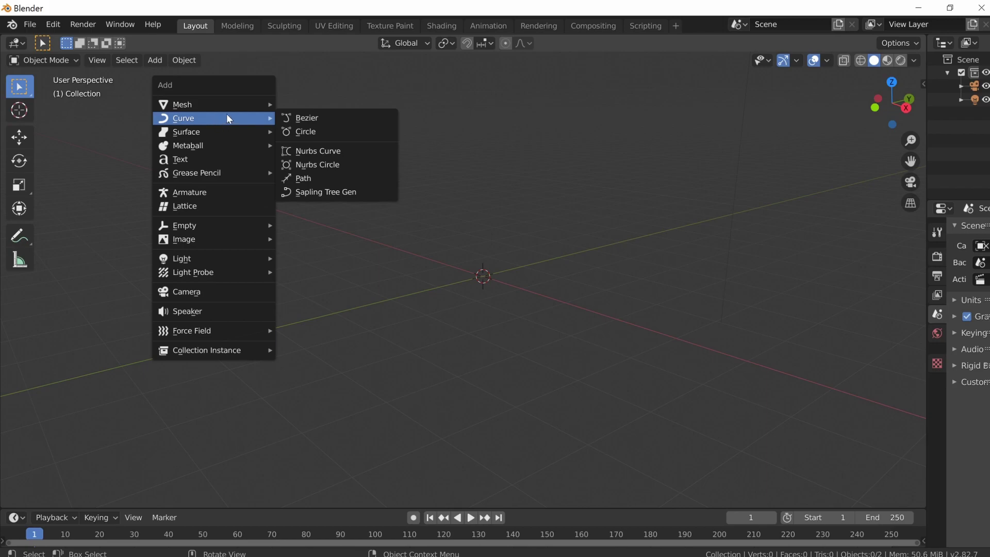
pyautogui.click(358, 191)
# - Fly toward and around the new tree to examine its trunk and branches
pyautogui.hotkey('shift', '`')
pyautogui.press('w')
pyautogui.press('s')
pyautogui.press('w')
pyautogui.press('s')
pyautogui.press('w')
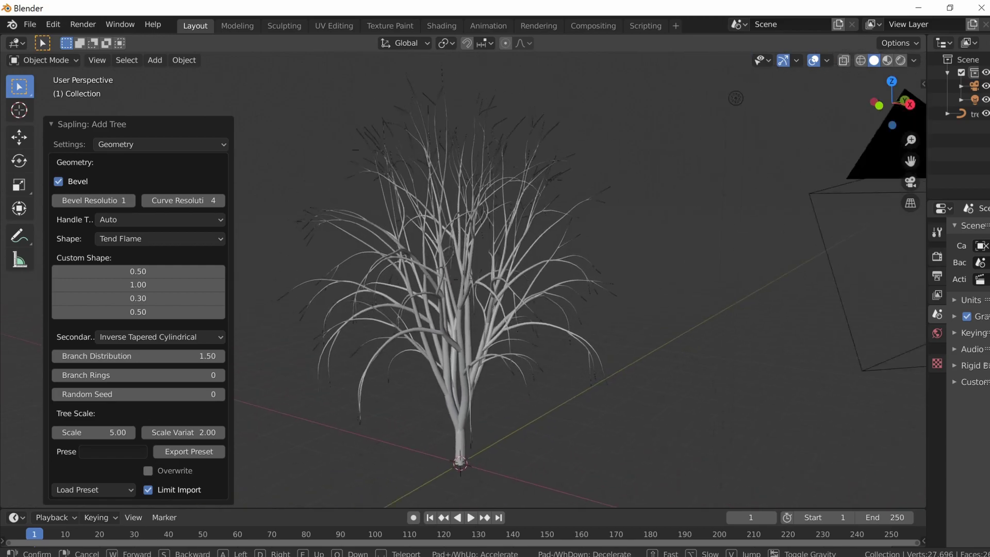
pyautogui.press('s')
pyautogui.press('w')
pyautogui.press('w')
pyautogui.press('s')
pyautogui.click(463, 280)
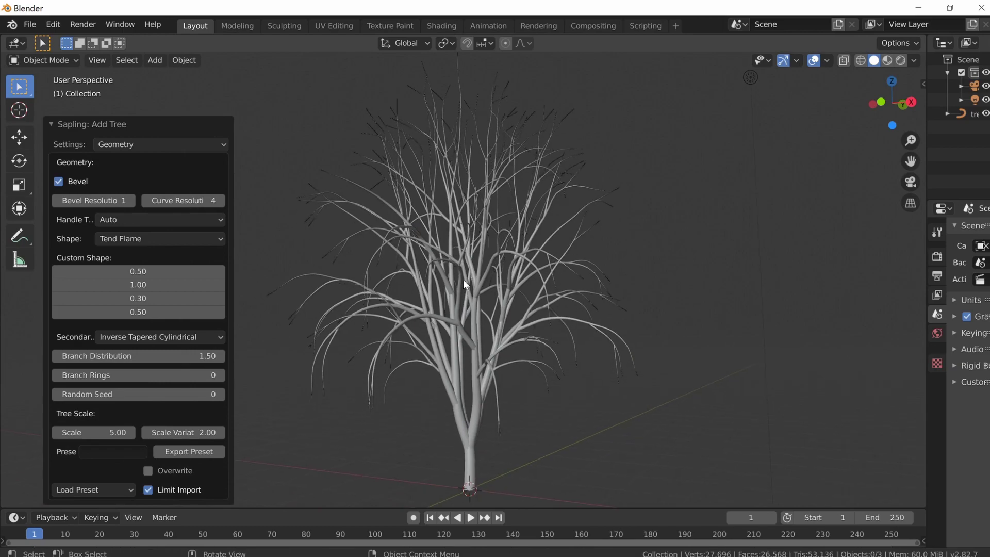
# - Look through the tree's Branch Radius and Branch Splitting settings, ending back on Geometry
pyautogui.click(213, 146)
pyautogui.click(208, 160)
pyautogui.click(206, 144)
pyautogui.click(193, 181)
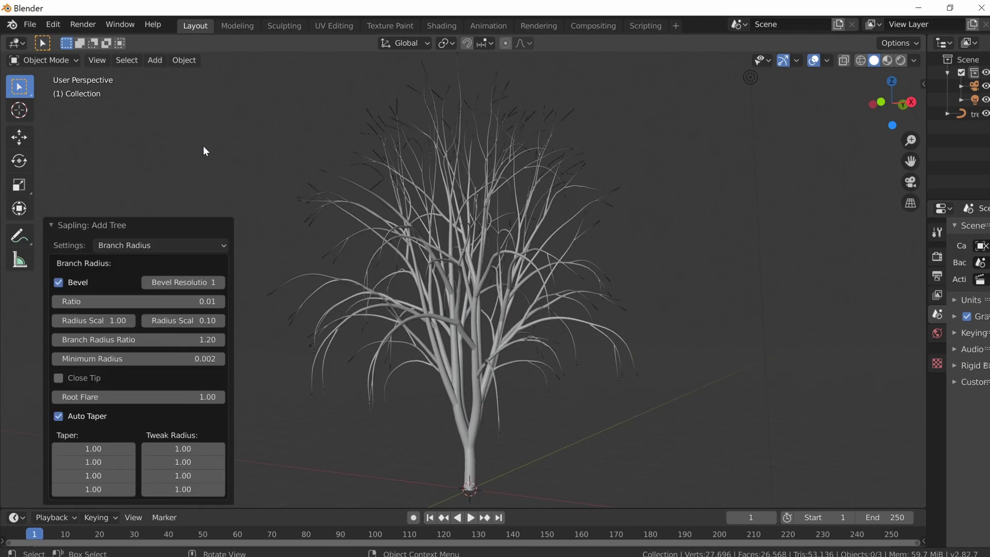
pyautogui.click(208, 243)
pyautogui.click(205, 289)
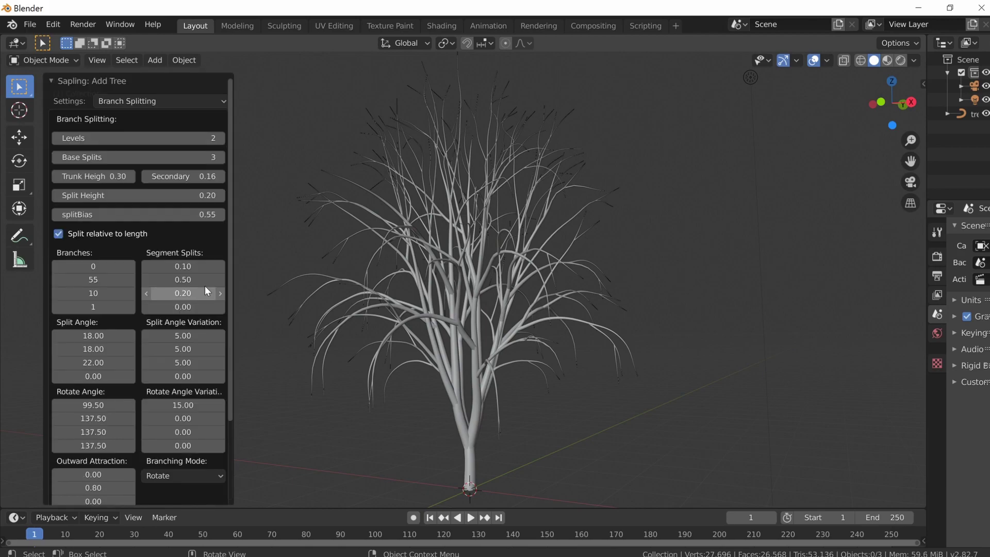
pyautogui.click(204, 103)
pyautogui.click(202, 116)
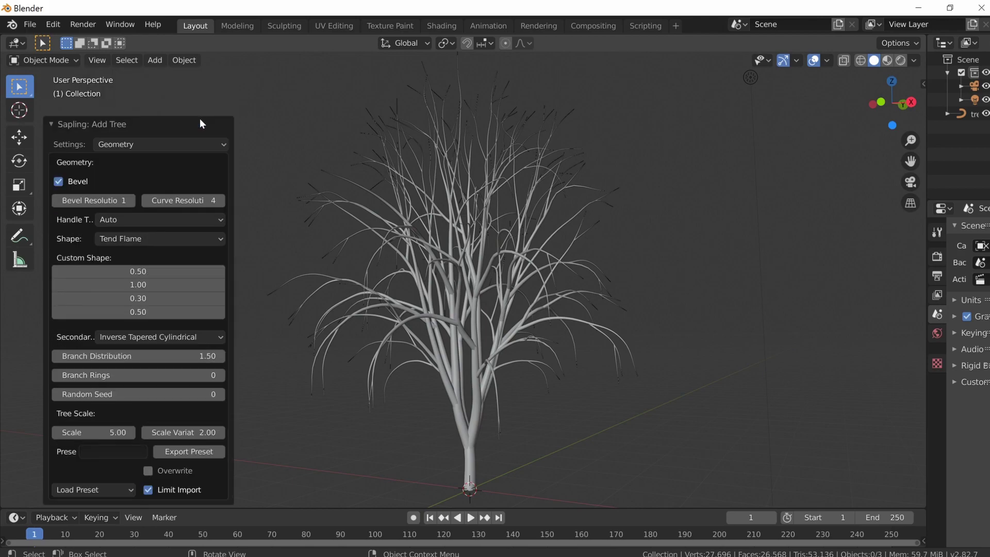
# - Try the Inverse Conical and Spherical tree shapes, and set the shape to Cylindrical
pyautogui.hotkey('shift', '`')
pyautogui.press('w')
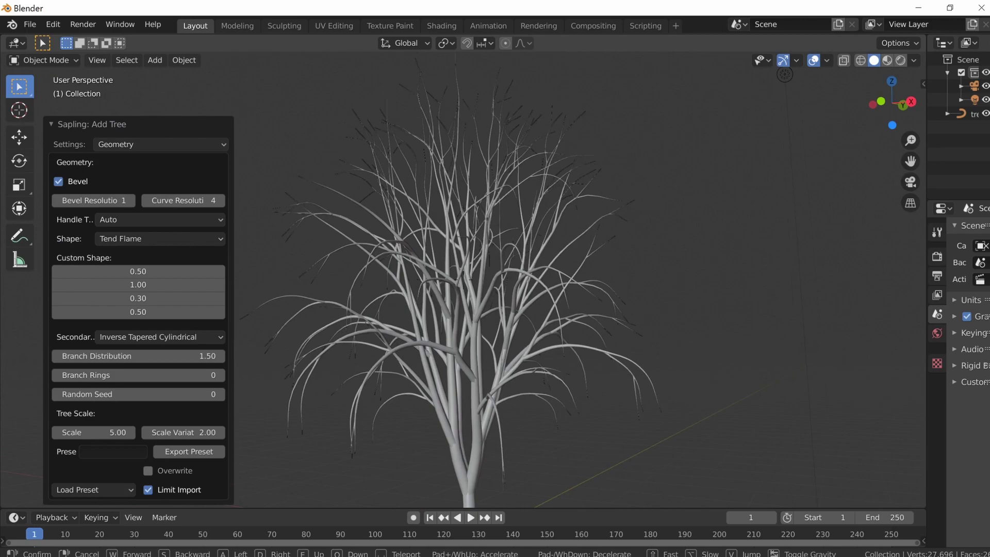
pyautogui.press('s')
pyautogui.press('w')
pyautogui.click(277, 280)
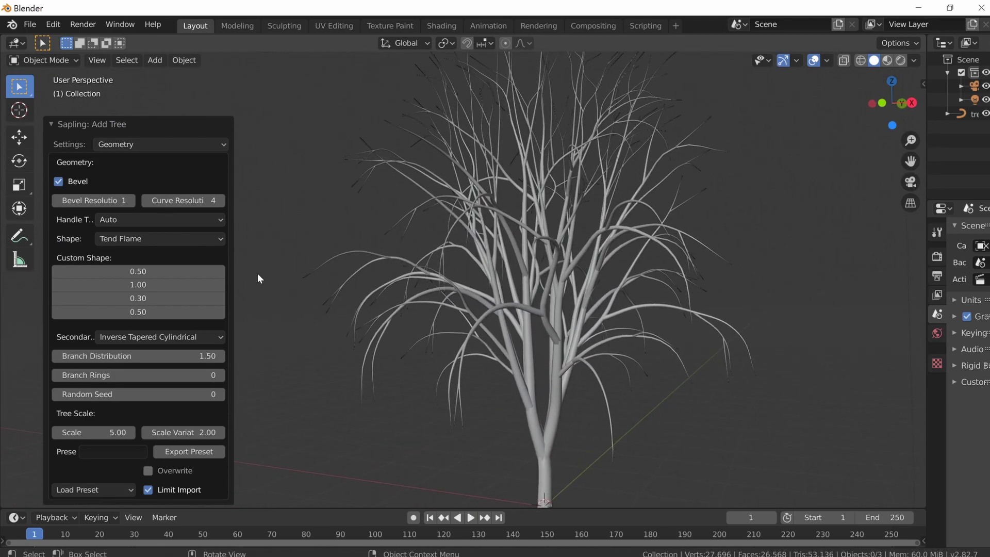
pyautogui.click(187, 240)
pyautogui.click(178, 272)
pyautogui.click(193, 241)
pyautogui.click(199, 284)
pyautogui.click(204, 241)
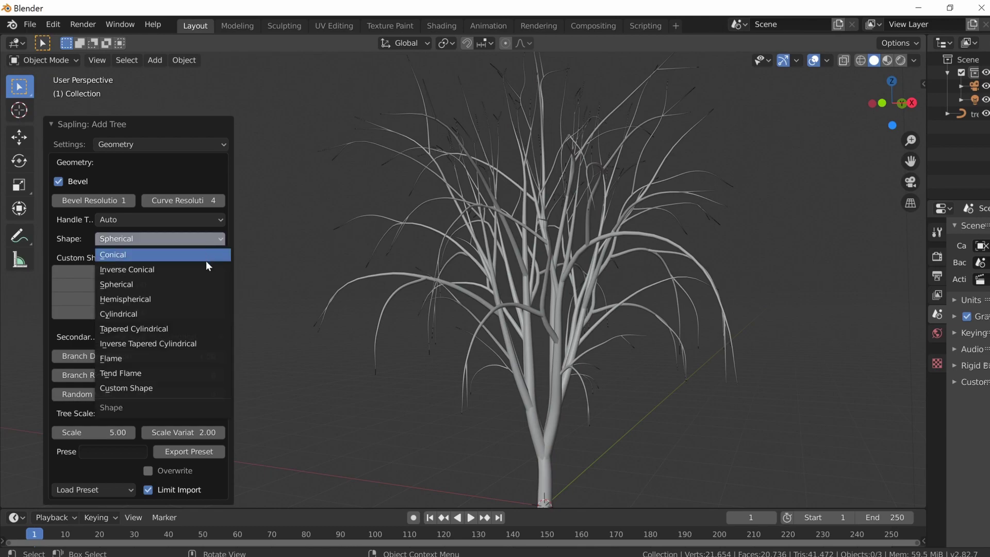
pyautogui.click(193, 315)
# - Set the tree's Curve Resolution to 1 and inspect the branches up close
pyautogui.click(146, 202)
pyautogui.write('1')
pyautogui.press('Return')
pyautogui.hotkey('shift', '`')
pyautogui.press('w')
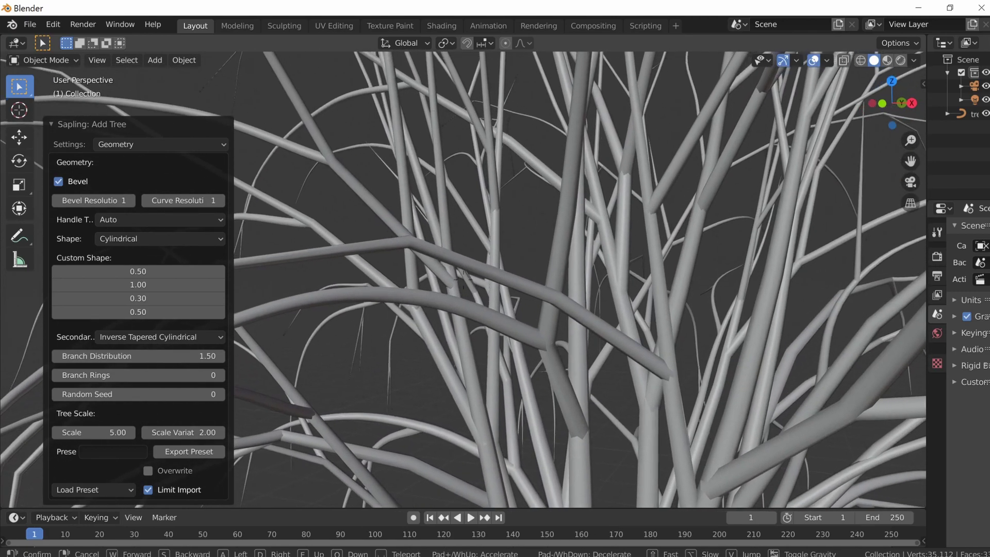
pyautogui.click(462, 279)
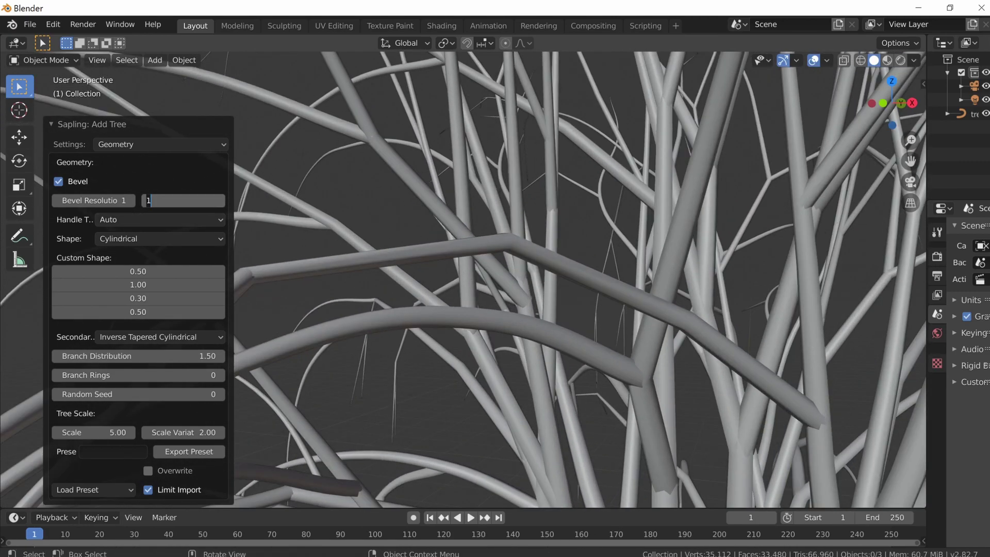
# - Set the tree's Curve Resolution to 10 and inspect the branches up close and from a distance
pyautogui.write('0')
pyautogui.press('Return')
pyautogui.hotkey('shift', '`')
pyautogui.press('s')
pyautogui.press('s')
pyautogui.press('w')
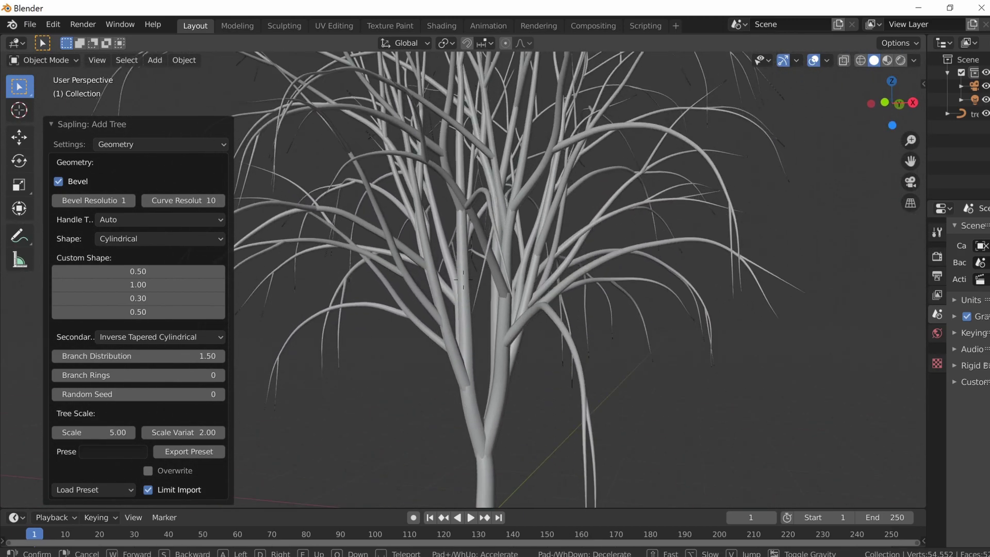
pyautogui.click(463, 279)
pyautogui.hotkey('shift', '`')
pyautogui.press('s')
pyautogui.press('s')
pyautogui.click(463, 279)
# - Set Branch Distribution to 1.29, Branch Rings to 25 and Random Seed to 7, with the shape set to Inverse Tapered Cylindrical
pyautogui.moveTo(155, 356); pyautogui.dragTo(181, 388)
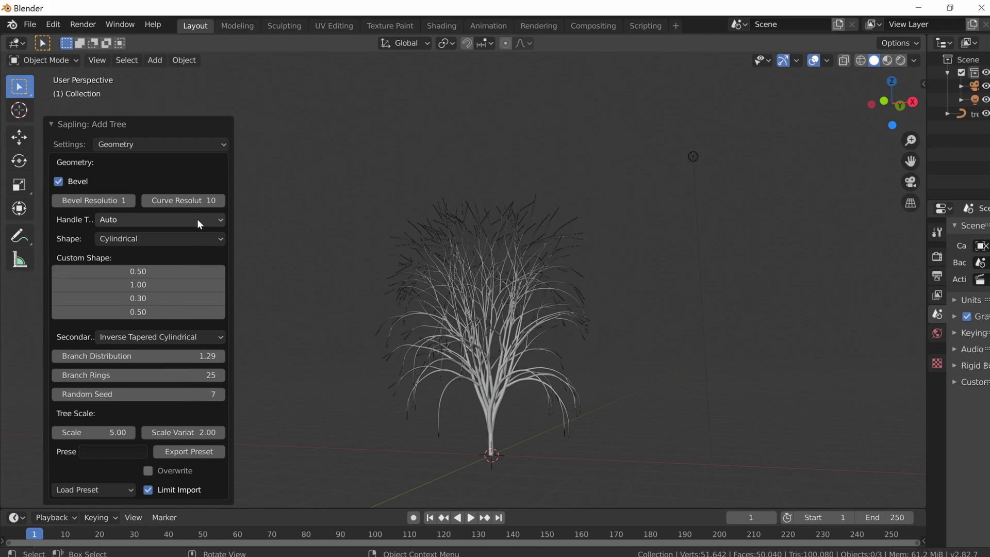
pyautogui.click(192, 238)
pyautogui.click(184, 345)
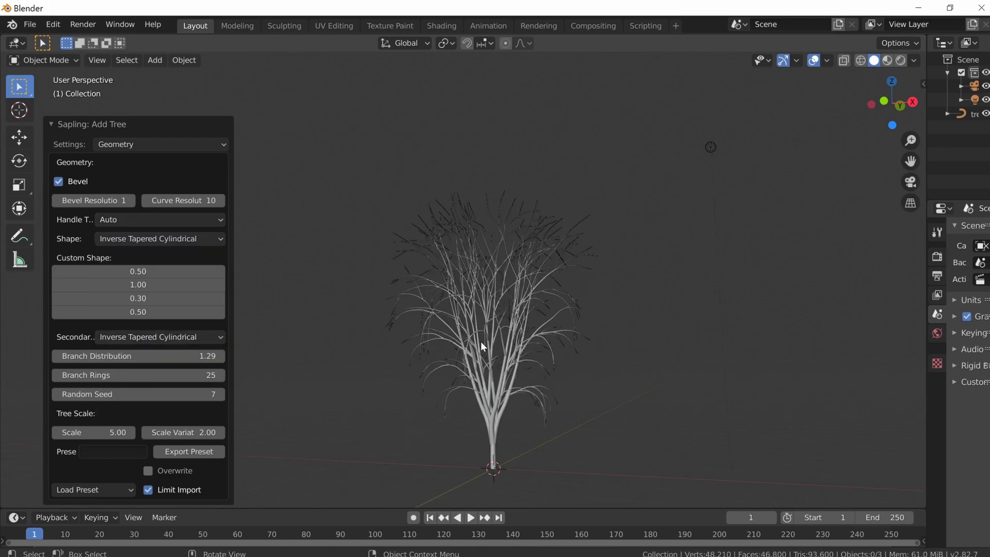
pyautogui.keyDown('shift'); pyautogui.moveTo(481, 342); pyautogui.dragTo(491, 281, button='middle'); pyautogui.keyUp('shift')
pyautogui.scroll(3, 491, 281)
pyautogui.scroll(-1, 464, 258)
pyautogui.keyDown('shift'); pyautogui.moveTo(373, 148); pyautogui.dragTo(329, 150, button='middle'); pyautogui.keyUp('shift')
# - Switch to the Branch Radius settings, set the Ratio to 0.075 and inspect the thickened branches
pyautogui.click(195, 148)
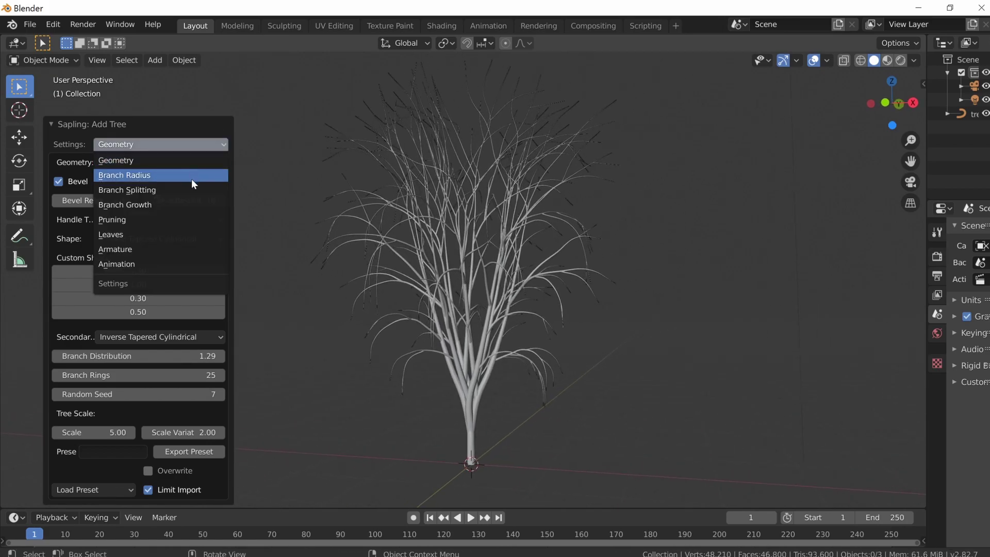
pyautogui.click(194, 176)
pyautogui.moveTo(173, 304)
pyautogui.mouseDown()
pyautogui.moveTo(186, 304)
pyautogui.moveTo(155, 303)
pyautogui.moveTo(168, 303)
pyautogui.mouseUp()
pyautogui.hotkey('shift', '`')
pyautogui.press('w')
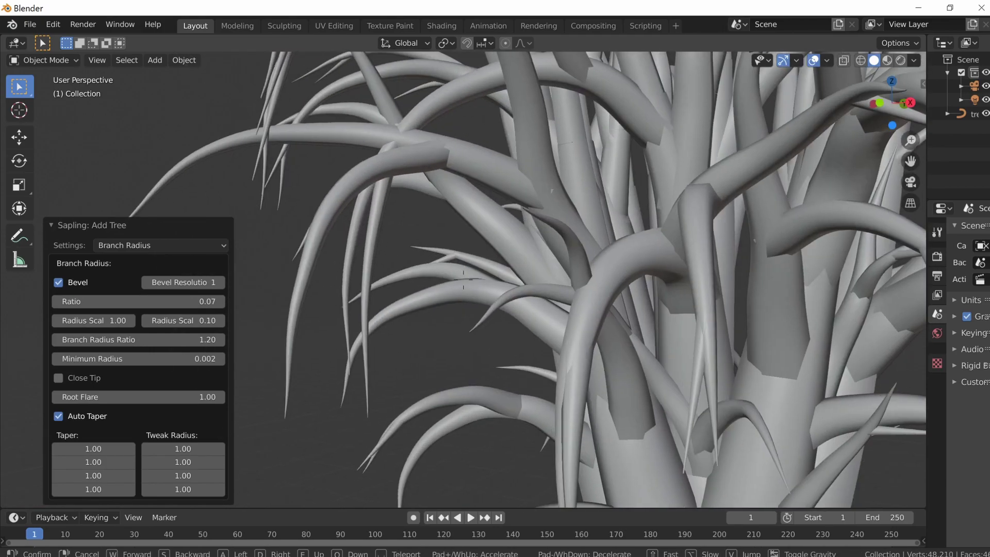
pyautogui.press('s')
pyautogui.click(463, 280)
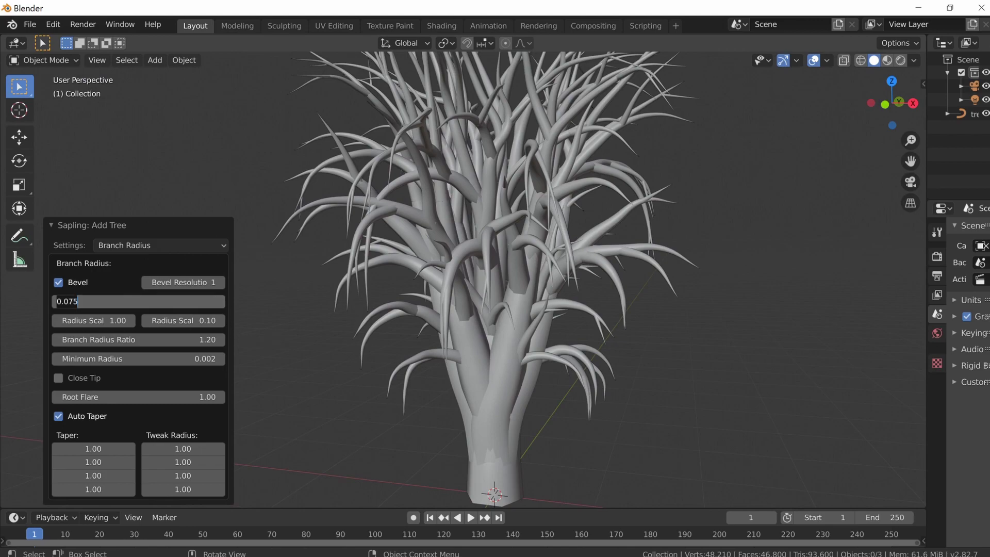
pyautogui.press('Return')
# - Set the Ratio to 0.03, Radius Scale to 7.39, its variation to 0.94 and Branch Radius Ratio to 2.46
pyautogui.moveTo(212, 299); pyautogui.dragTo(175, 301)
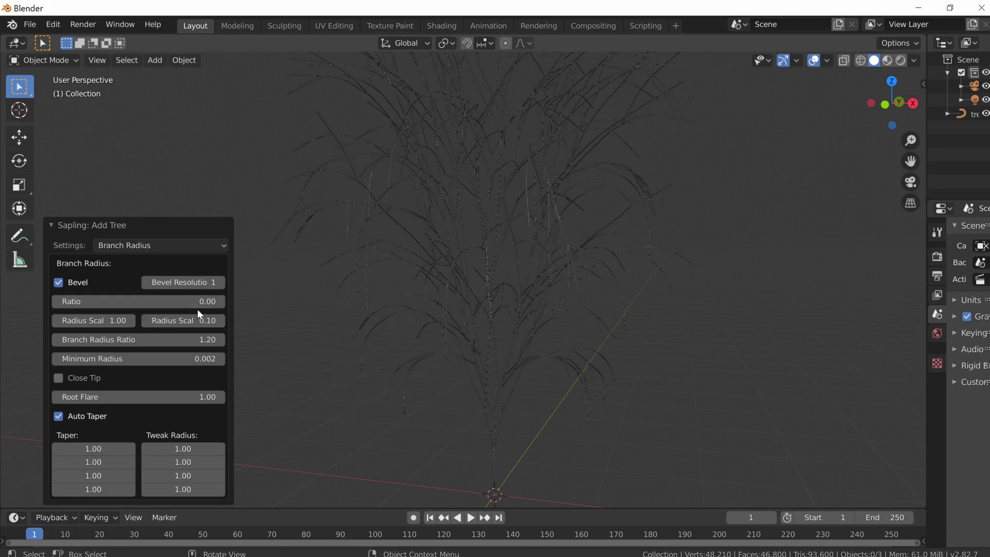
pyautogui.moveTo(194, 302); pyautogui.dragTo(195, 320)
pyautogui.moveTo(78, 321); pyautogui.dragTo(185, 339)
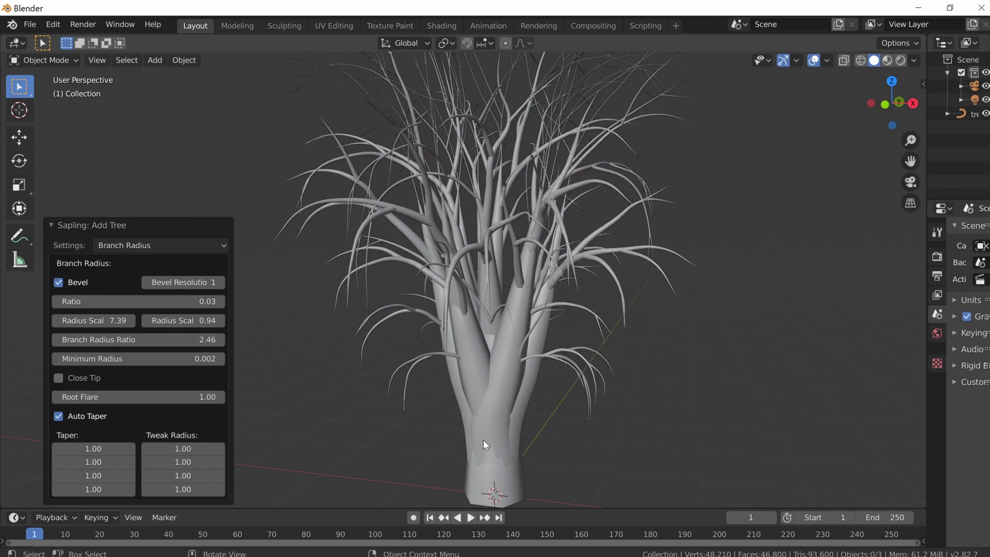
pyautogui.hotkey('shift', '`')
pyautogui.press('s')
pyautogui.press('w')
pyautogui.press('s')
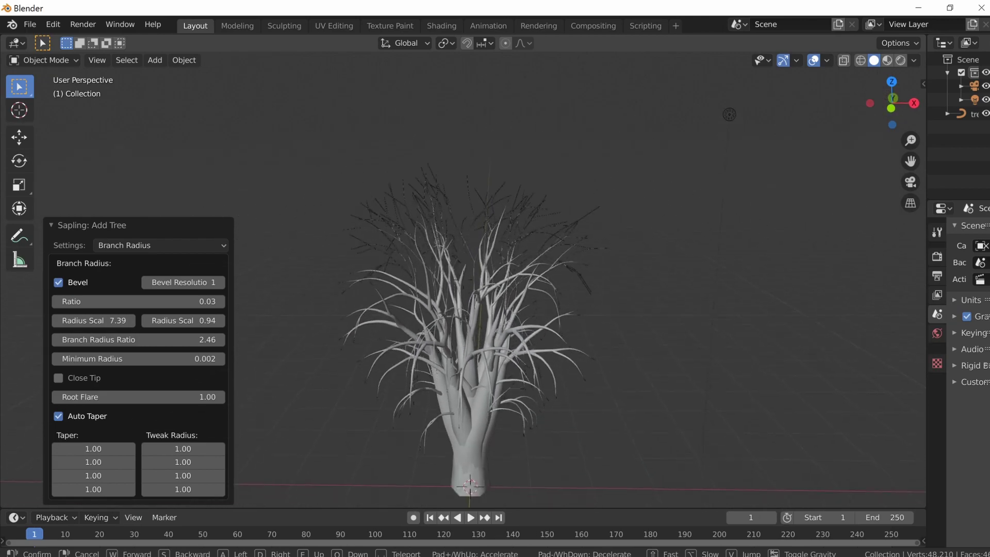
pyautogui.press('w')
pyautogui.click(349, 301)
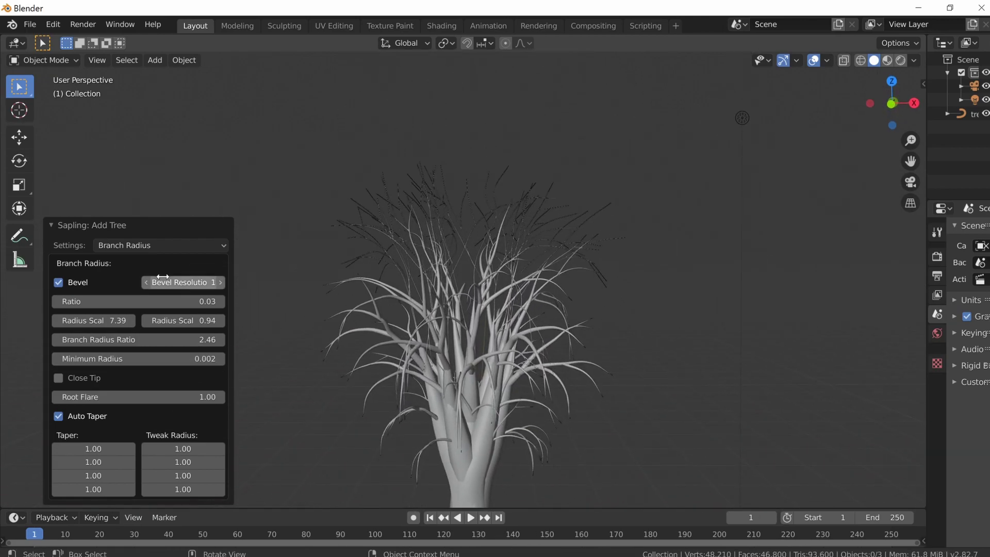
# - Switch to the Leaves settings, enable Show Leaves and inspect the tree's foliage from several sides
pyautogui.click(200, 246)
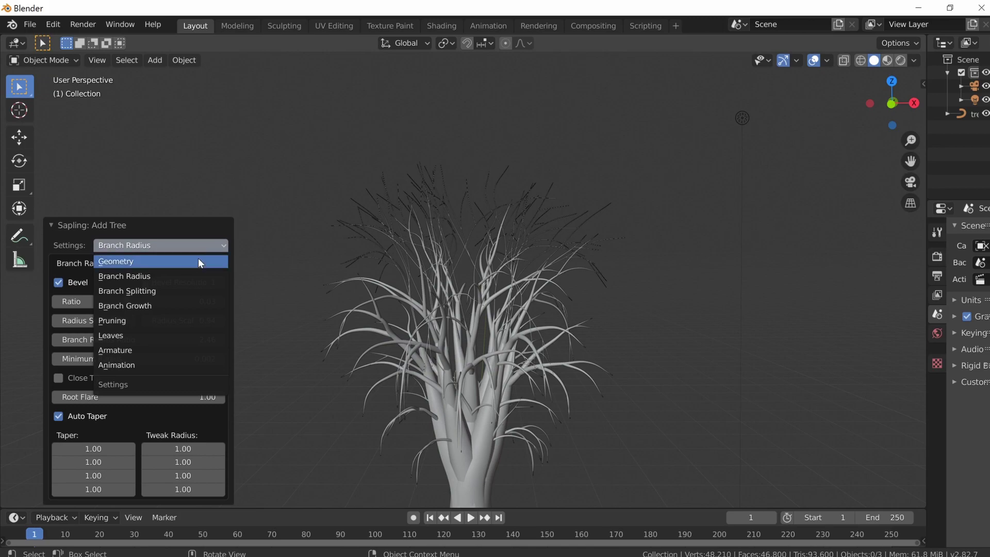
pyautogui.click(190, 332)
pyautogui.hotkey('shift', '`')
pyautogui.press('Return')
pyautogui.click(64, 264)
pyautogui.hotkey('shift', '`')
pyautogui.press('w')
pyautogui.press('a')
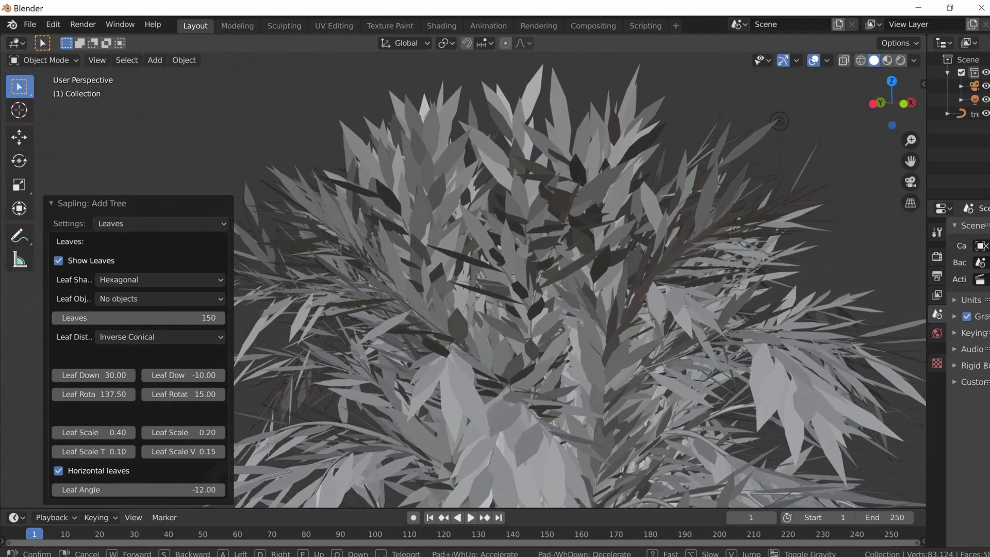
pyautogui.press('s')
pyautogui.press('d')
pyautogui.press('q')
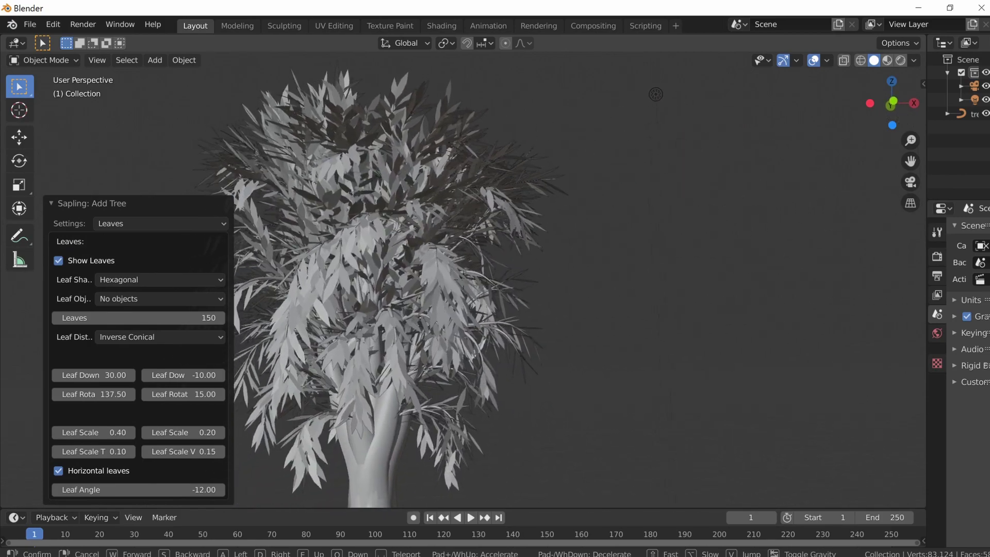
# - Set the leaf down angle to 32.61 and its variation to -8.23 in the Sapling leaf settings
pyautogui.click(463, 280)
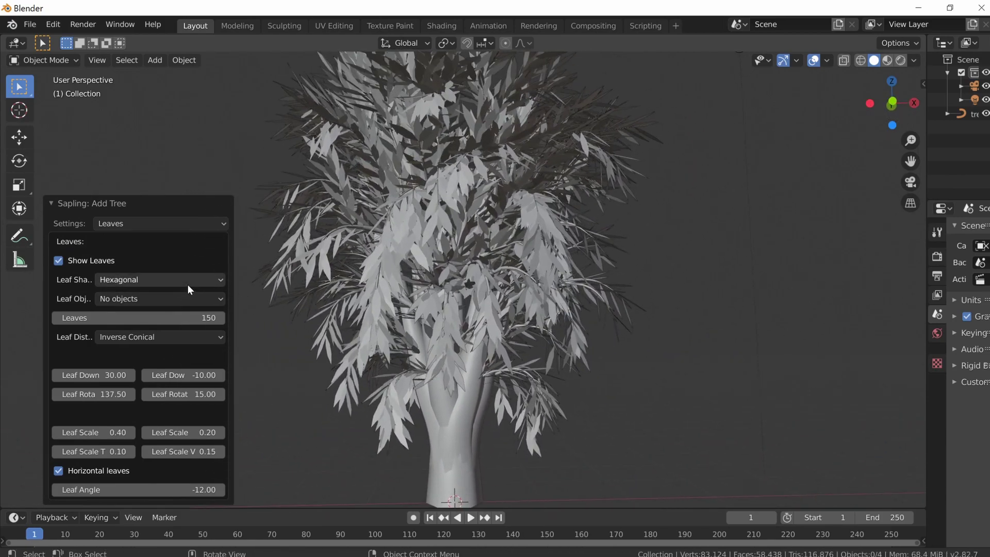
pyautogui.moveTo(93, 375); pyautogui.dragTo(171, 356)
pyautogui.moveTo(183, 375); pyautogui.dragTo(195, 375)
# - Try a leaf count of 100, reduce Leaves to 25 and inspect the tree's foliage
pyautogui.click(185, 322)
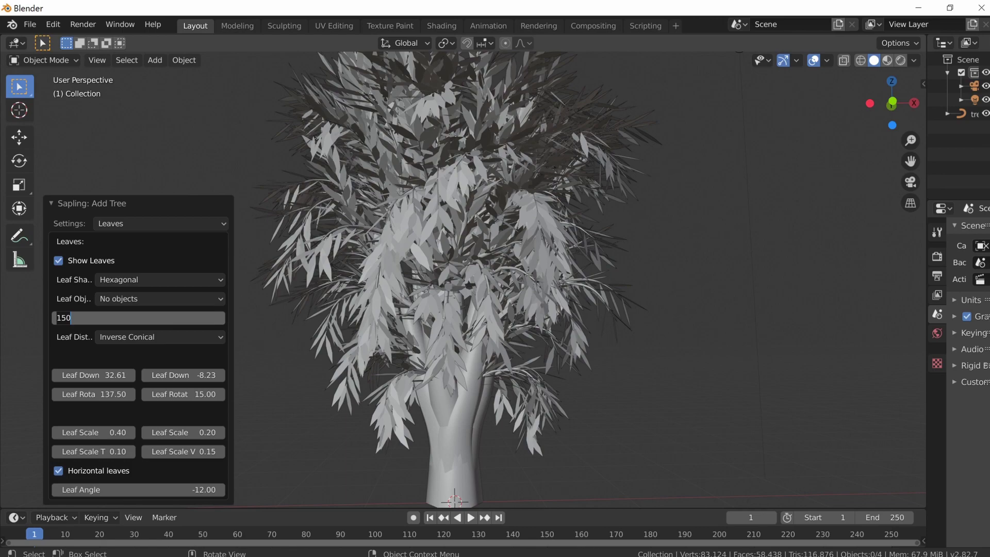
pyautogui.write('100')
pyautogui.press('Return')
pyautogui.click(186, 318)
pyautogui.write('215')
pyautogui.press('Return')
pyautogui.click(190, 317)
pyautogui.press('Return')
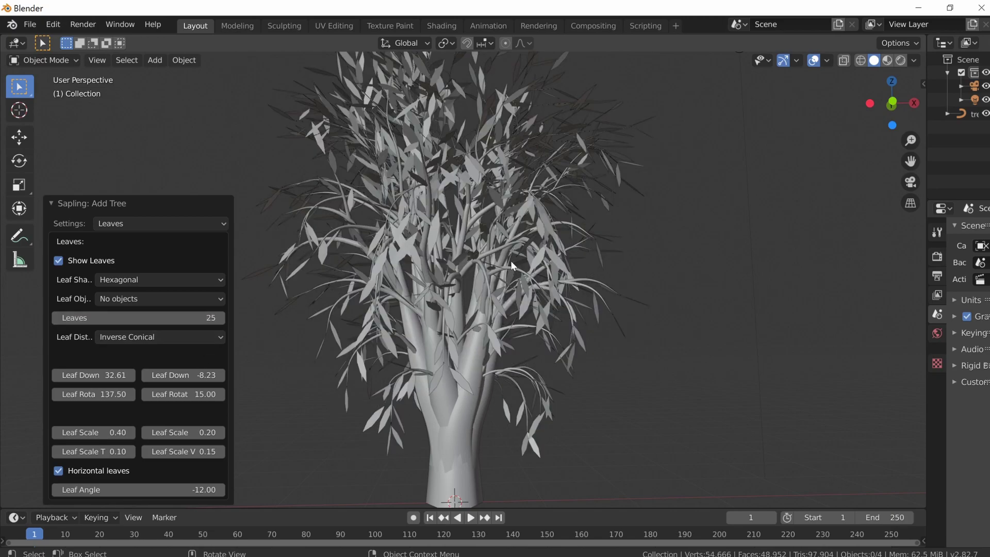
pyautogui.hotkey('shift', '`')
pyautogui.press('a')
pyautogui.press('Escape')
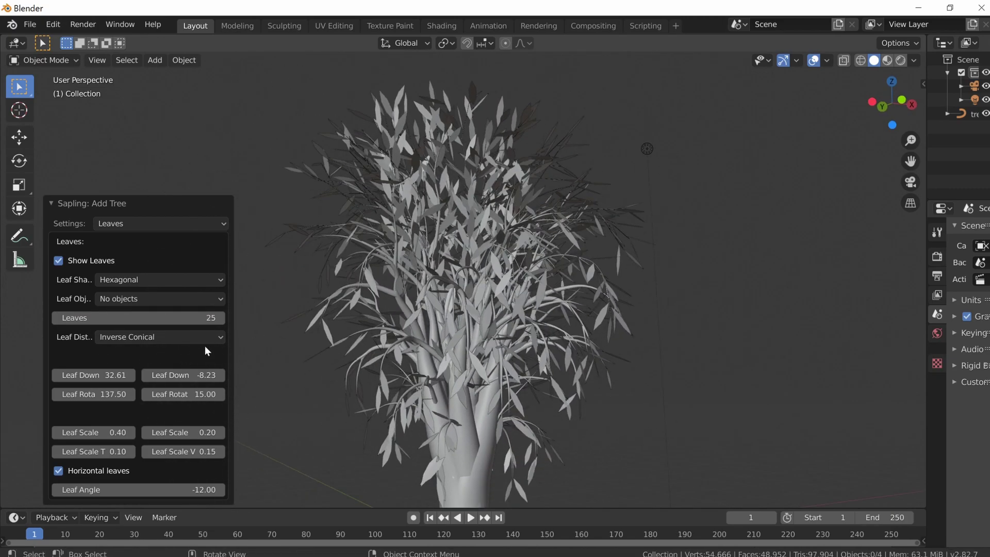
# - Set the leaf rotation variation to 24.57, leaf down angle to 141.84 and Leaves to 300, and inspect the foliage up close
pyautogui.moveTo(184, 394)
pyautogui.mouseDown()
pyautogui.moveTo(221, 394)
pyautogui.moveTo(165, 392)
pyautogui.mouseUp()
pyautogui.moveTo(110, 375); pyautogui.dragTo(155, 375)
pyautogui.click(155, 317)
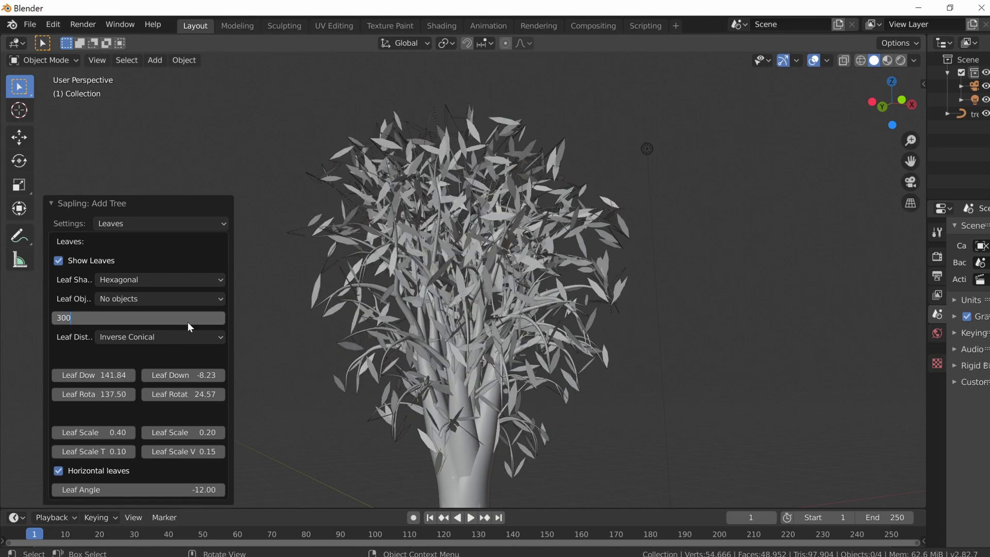
pyautogui.press('Return')
pyautogui.hotkey('shift', '`')
pyautogui.press('w')
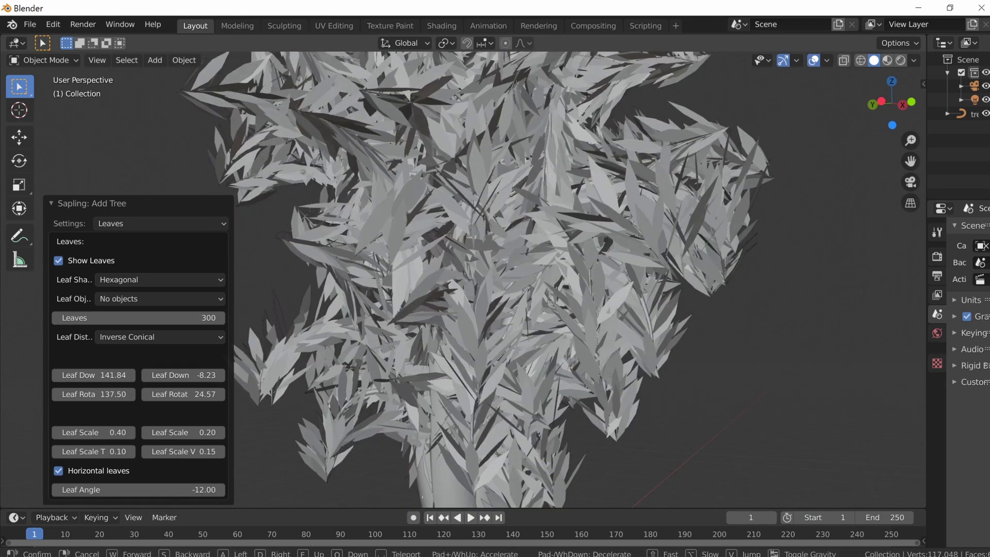
pyautogui.click(463, 280)
# - Reduce Leaves to 25 and set the Leaf Scale to 0.13
pyautogui.click(139, 317)
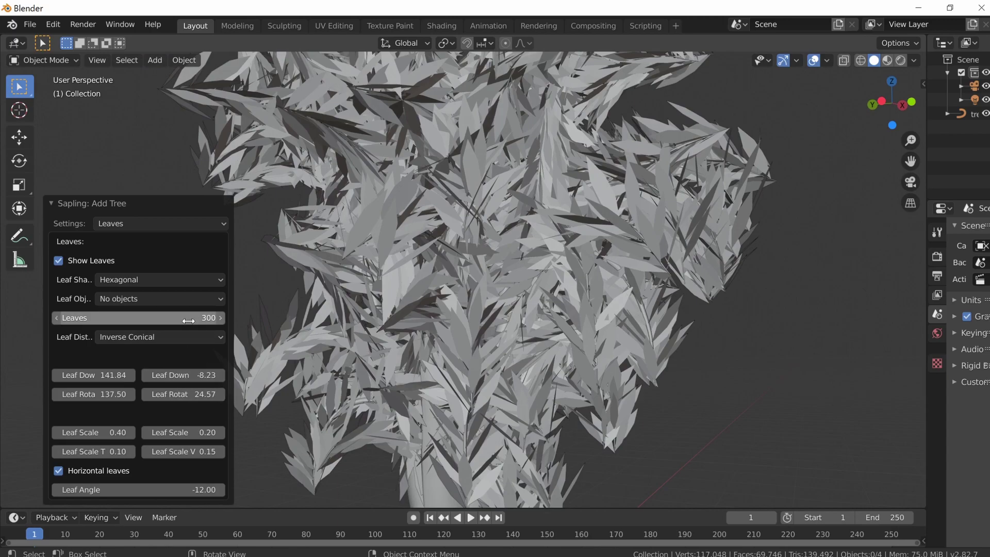
pyautogui.press('Return')
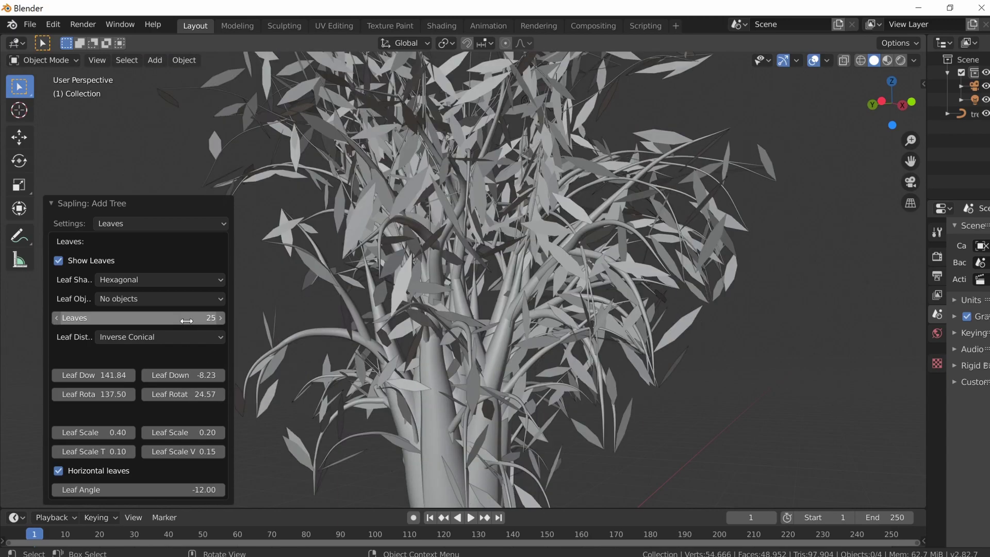
pyautogui.moveTo(118, 433)
pyautogui.mouseDown()
pyautogui.moveTo(170, 433)
pyautogui.moveTo(108, 433)
pyautogui.mouseUp()
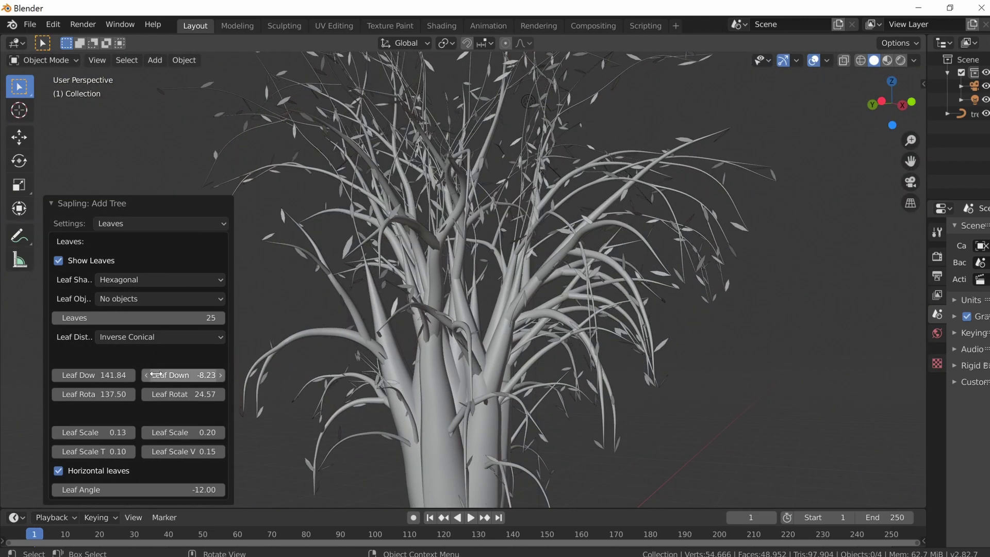
# - Switch to the Armature settings and view the whole tree from a greater distance
pyautogui.click(180, 228)
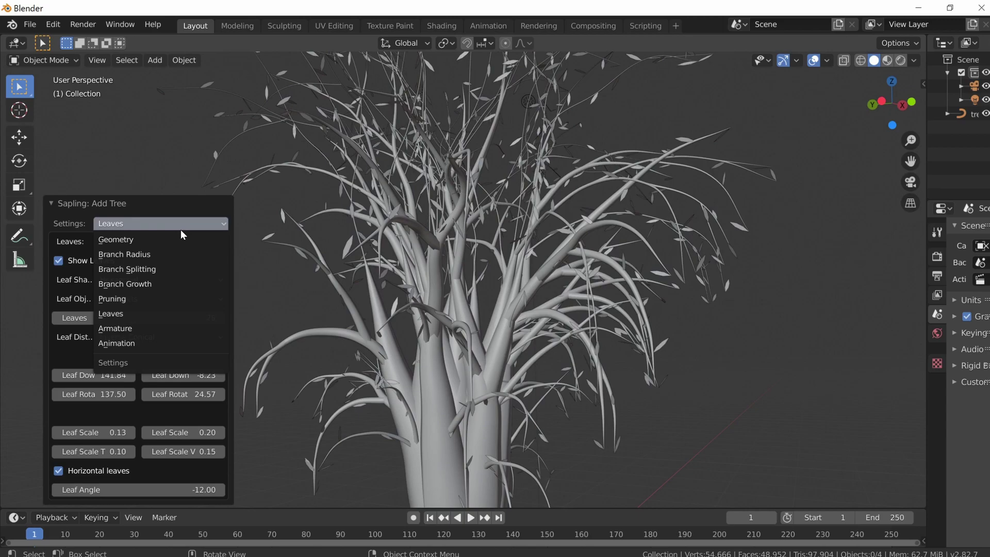
pyautogui.click(193, 328)
pyautogui.hotkey('shift', '`')
pyautogui.press('w')
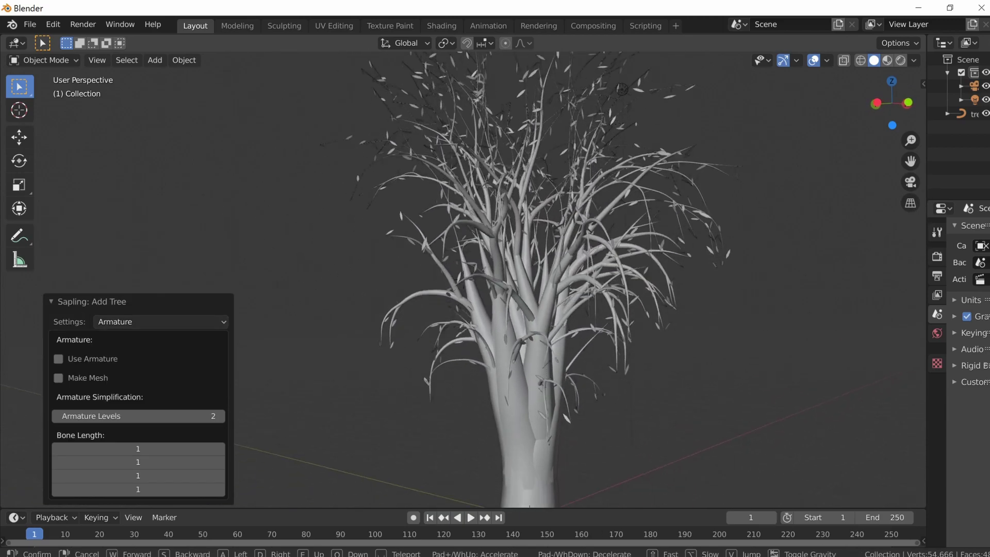
pyautogui.click(490, 264)
# - Switch to the Branch Splitting settings and set splitBias to -0.32
pyautogui.click(212, 322)
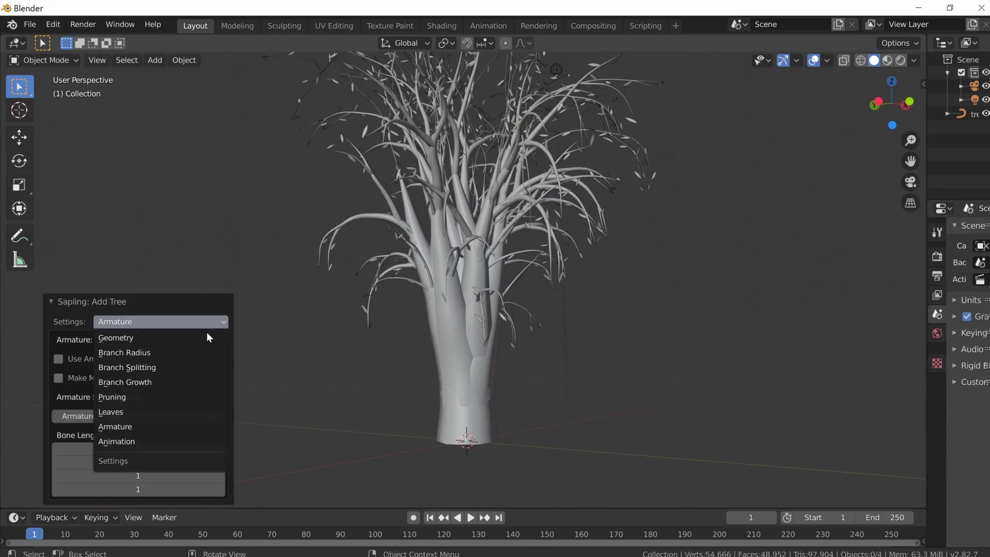
pyautogui.click(192, 368)
pyautogui.moveTo(159, 212); pyautogui.dragTo(101, 212)
# - Set the branch Levels to 1 and inspect the trunks without side branches
pyautogui.click(154, 138)
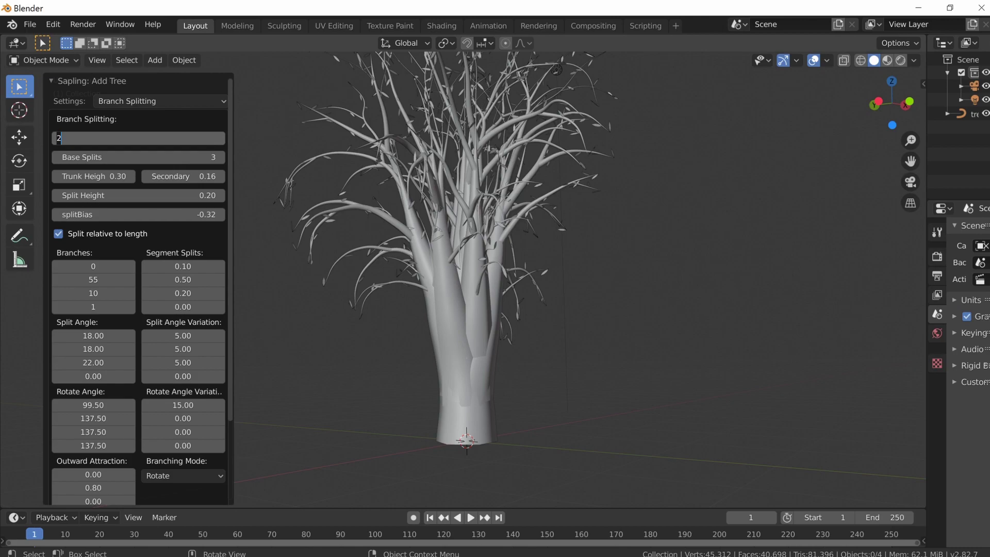
pyautogui.write('1')
pyautogui.press('Return')
pyautogui.hotkey('shift', '`')
pyautogui.press('a')
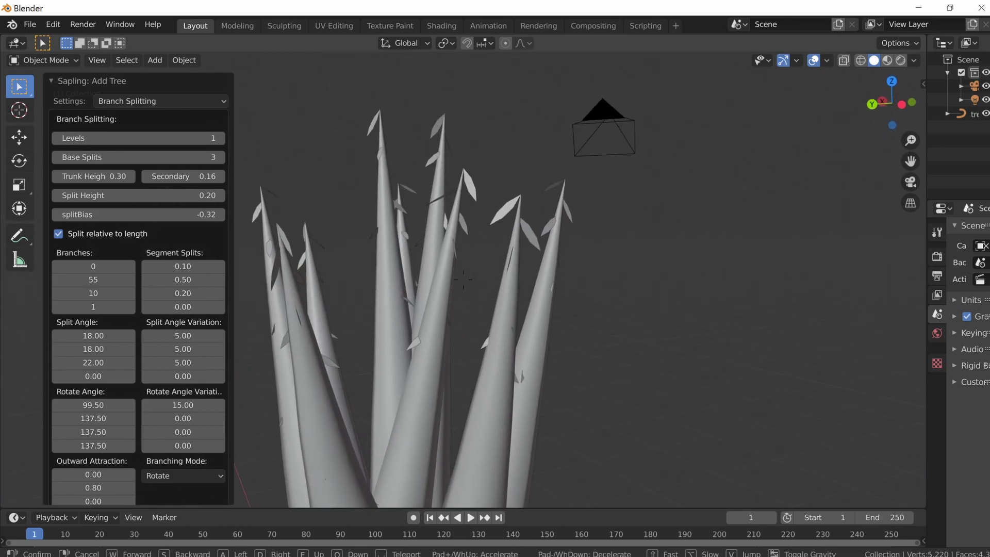
pyautogui.press('s')
pyautogui.click(463, 278)
# - Set the branch Levels to 3
pyautogui.click(179, 137)
pyautogui.write('3')
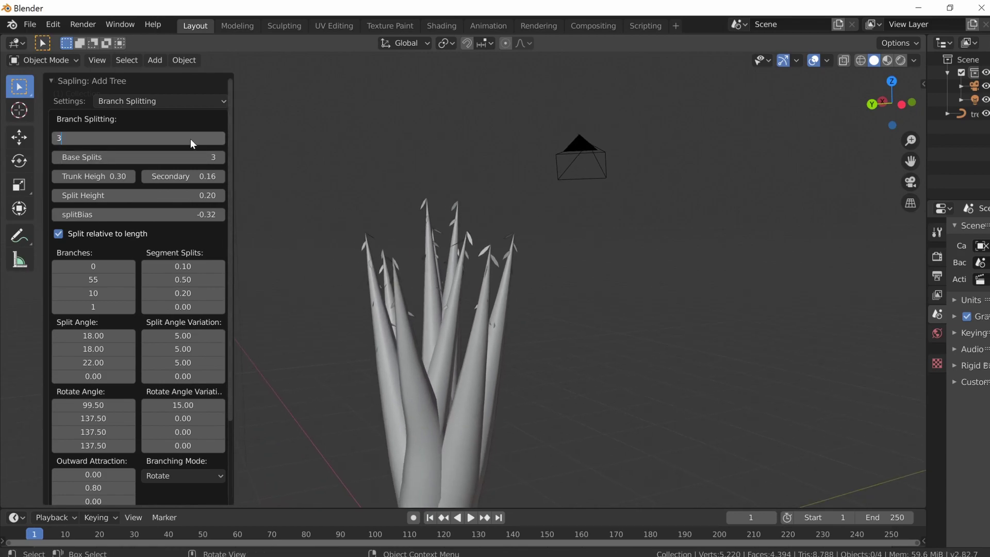
pyautogui.press('Return')
# - Examine the tree's overall shape, branches and leaves from several sides and distances
pyautogui.hotkey('shift', '`')
pyautogui.press('s')
pyautogui.press('w')
pyautogui.press('s')
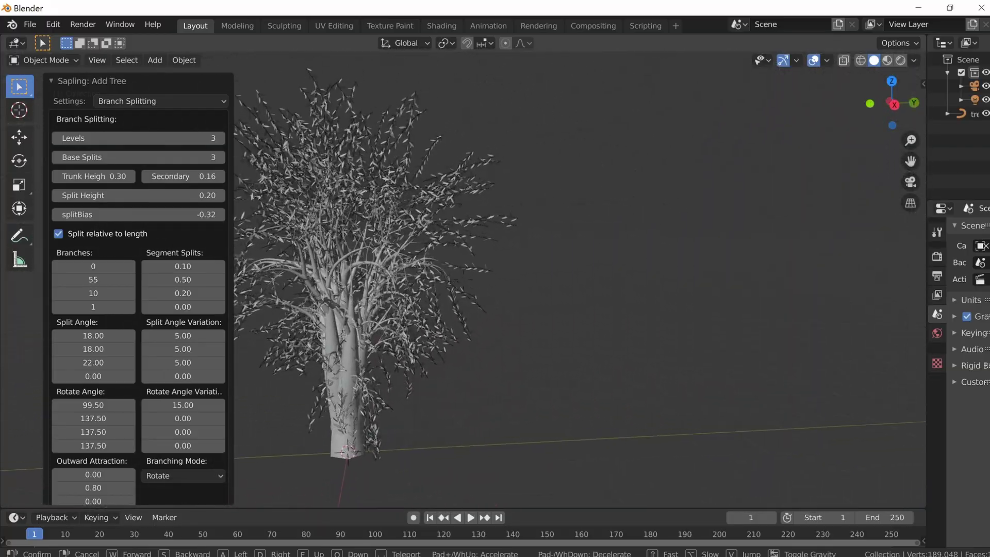
pyautogui.press('w')
pyautogui.press('a')
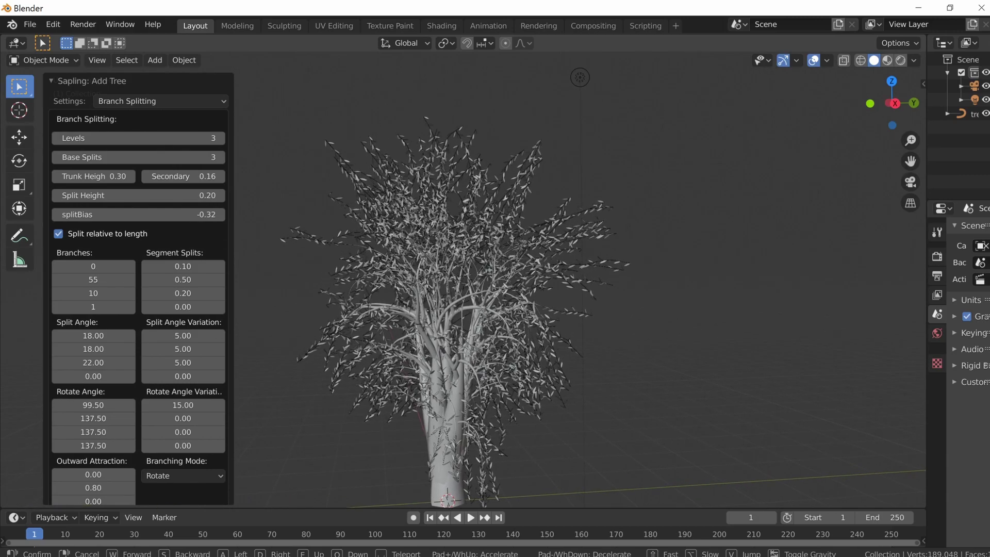
pyautogui.press('a')
pyautogui.press('w')
pyautogui.press('s')
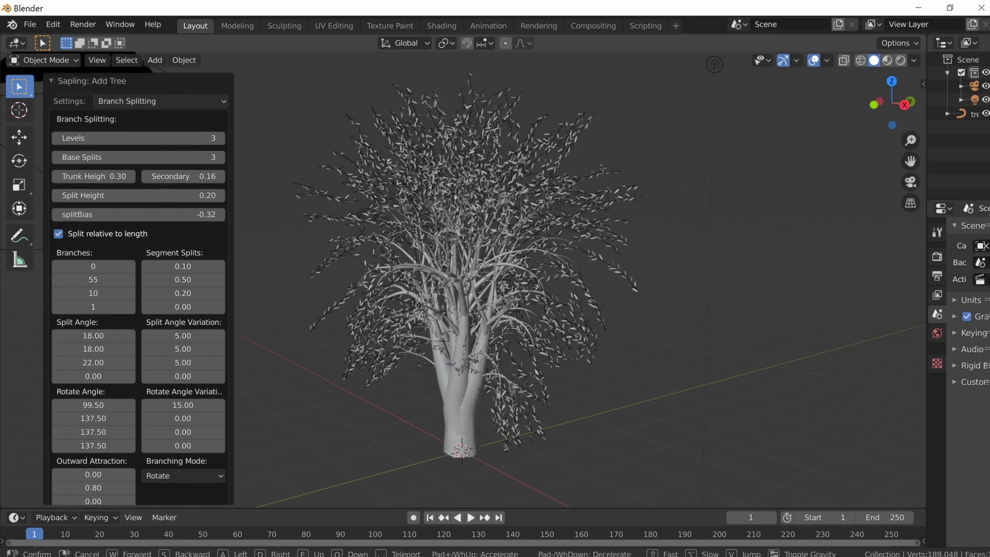
pyautogui.press('w')
pyautogui.click(506, 293)
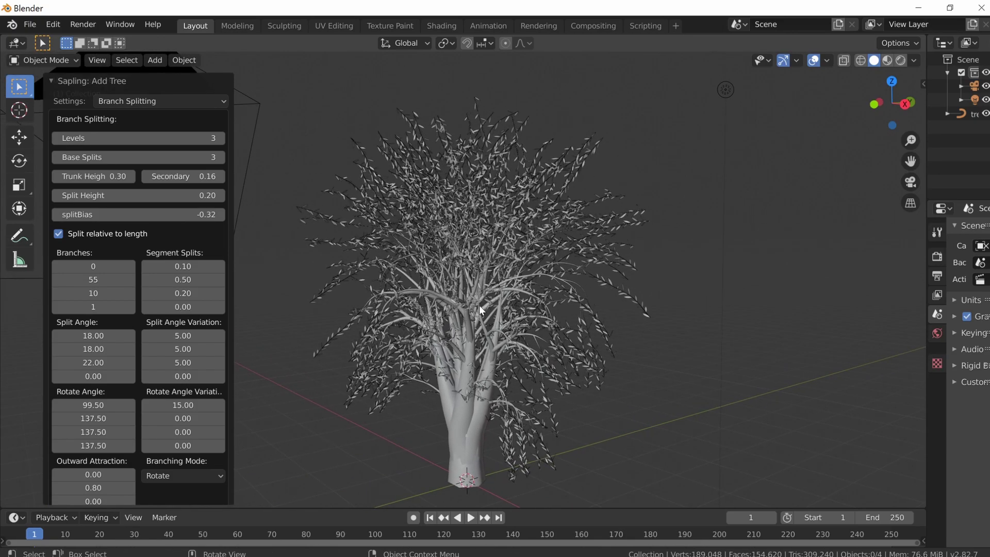
pyautogui.hotkey('shift', '`')
pyautogui.press('w')
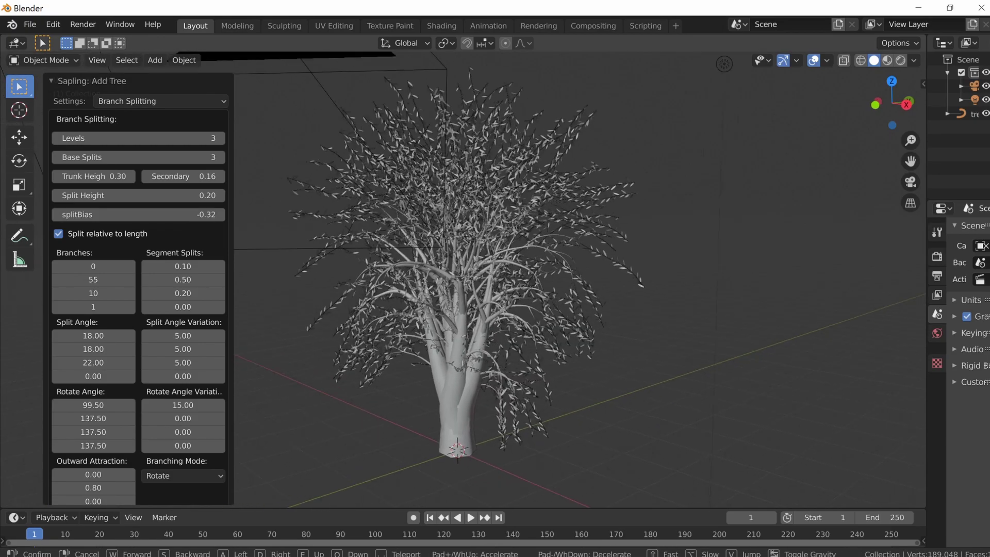
pyautogui.press('s')
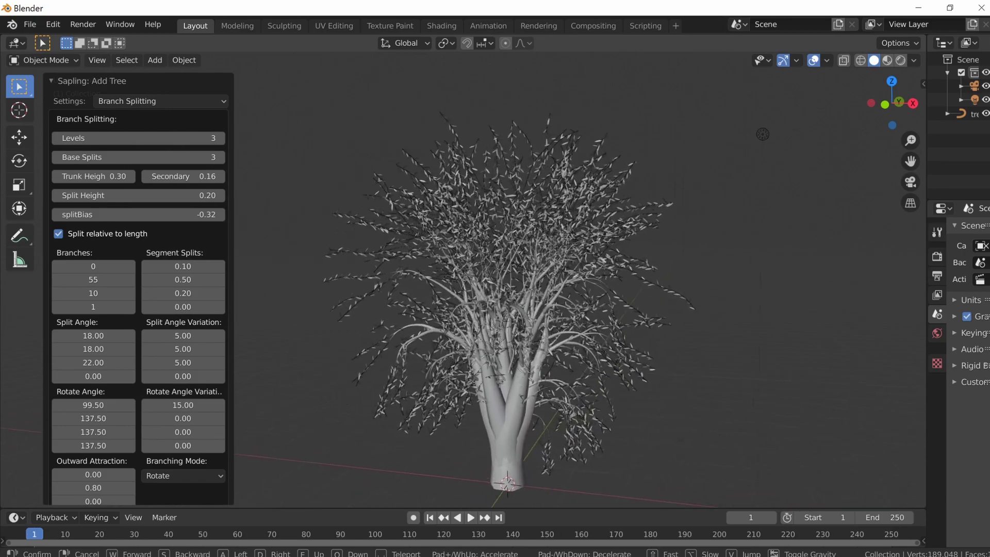
pyautogui.press('w')
pyautogui.click(463, 280)
# - Select the tree's trunk and branch object in the viewport
pyautogui.click(53, 24)
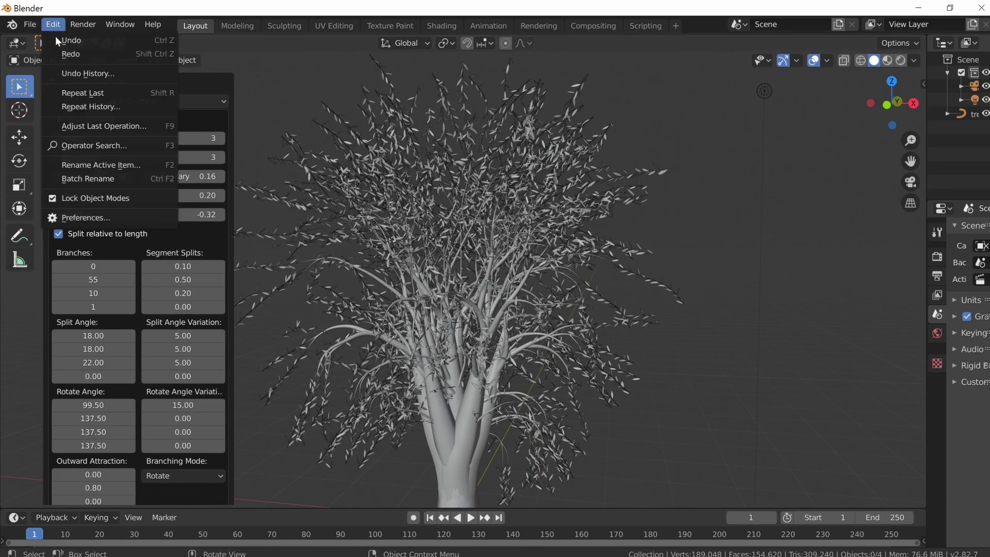
pyautogui.click(487, 256)
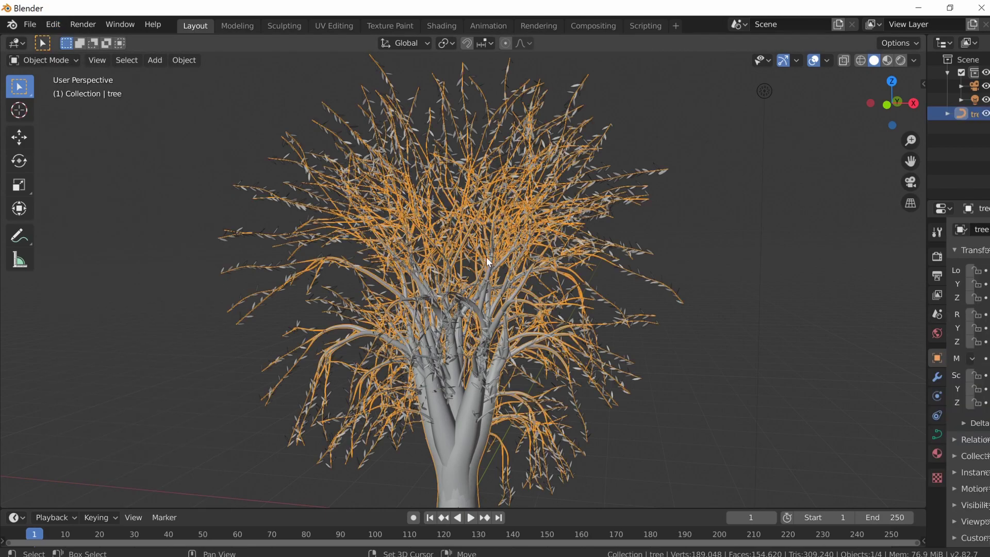
pyautogui.scroll(-2, 487, 257)
pyautogui.click(648, 262)
pyautogui.click(416, 332)
# - Examine the selected tree's branch structure and silhouette, both close up and from farther away
pyautogui.hotkey('shift', '`')
pyautogui.press('w')
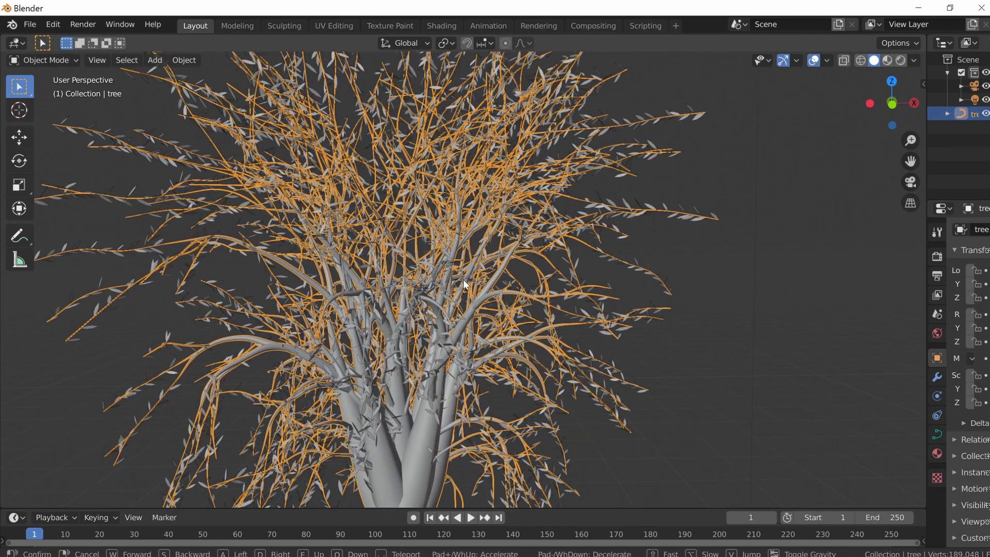
pyautogui.press('s')
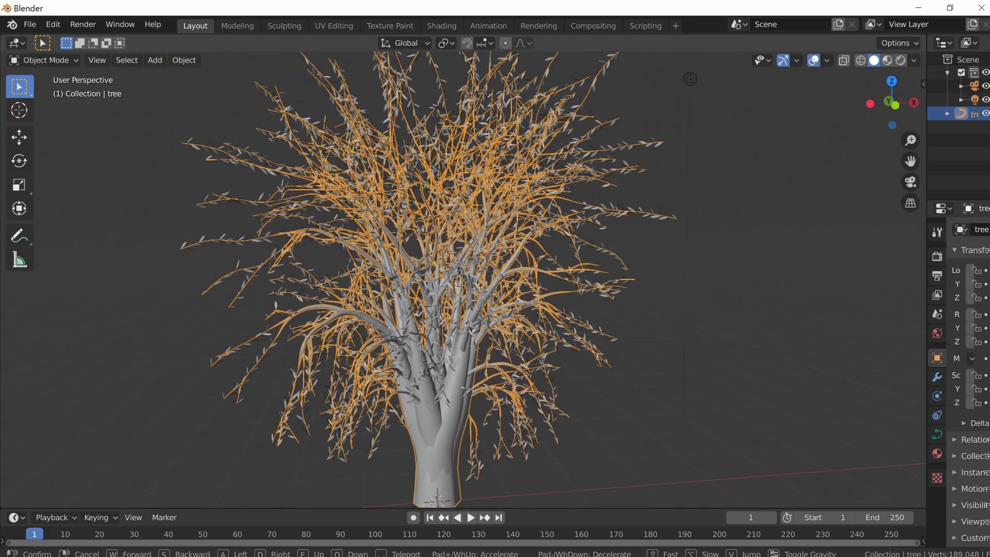
pyautogui.press('s')
pyautogui.press('d')
pyautogui.press('w')
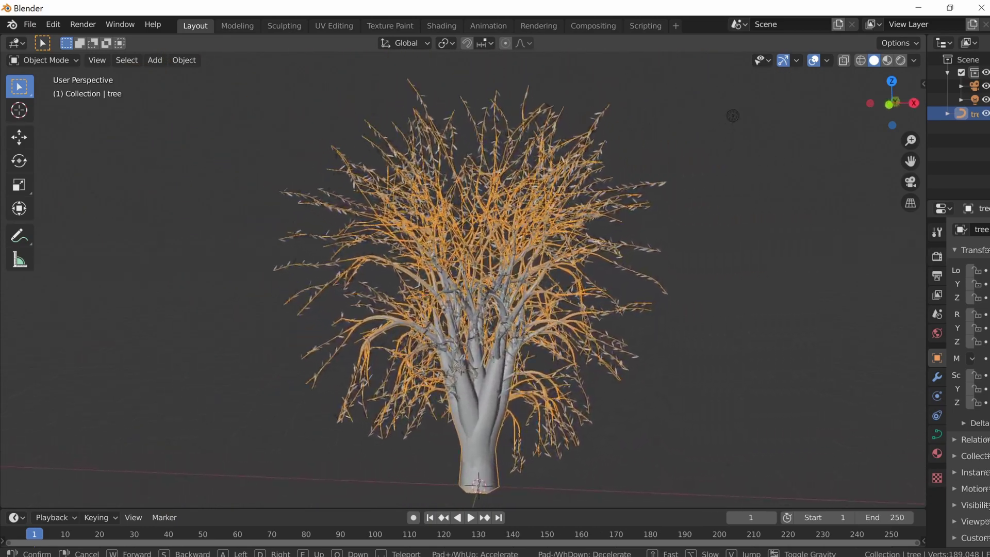
pyautogui.click(463, 279)
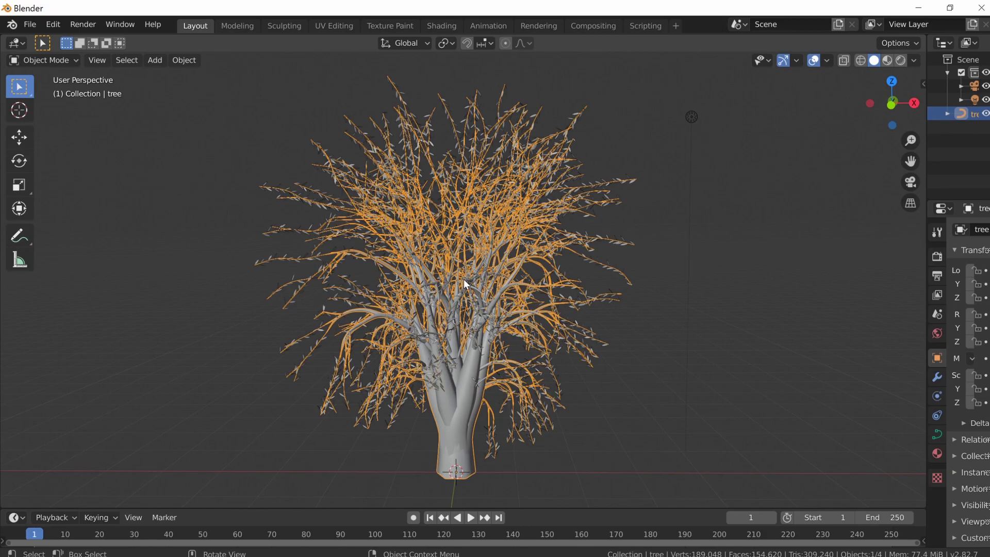
pyautogui.hotkey('shift', '`')
pyautogui.press('a')
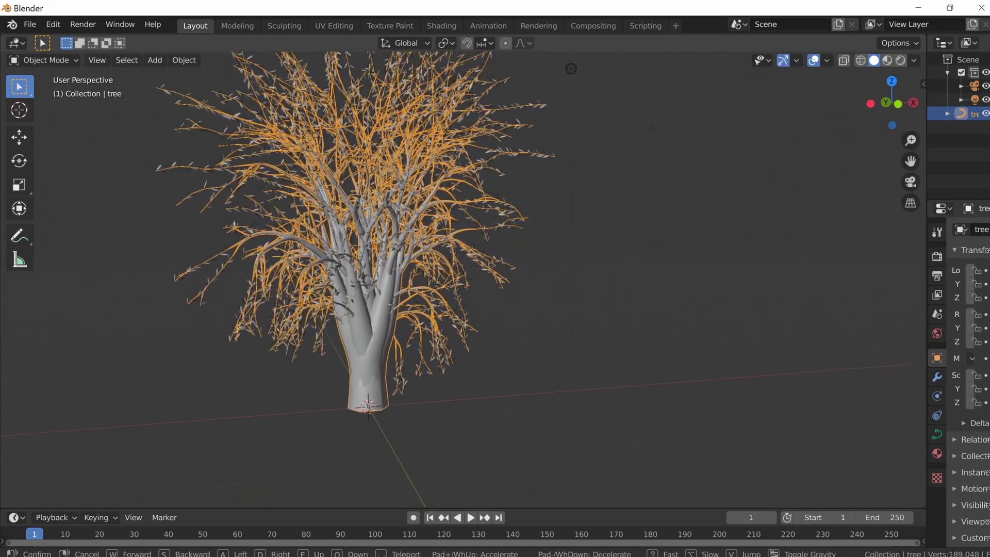
pyautogui.press('w')
pyautogui.click(460, 286)
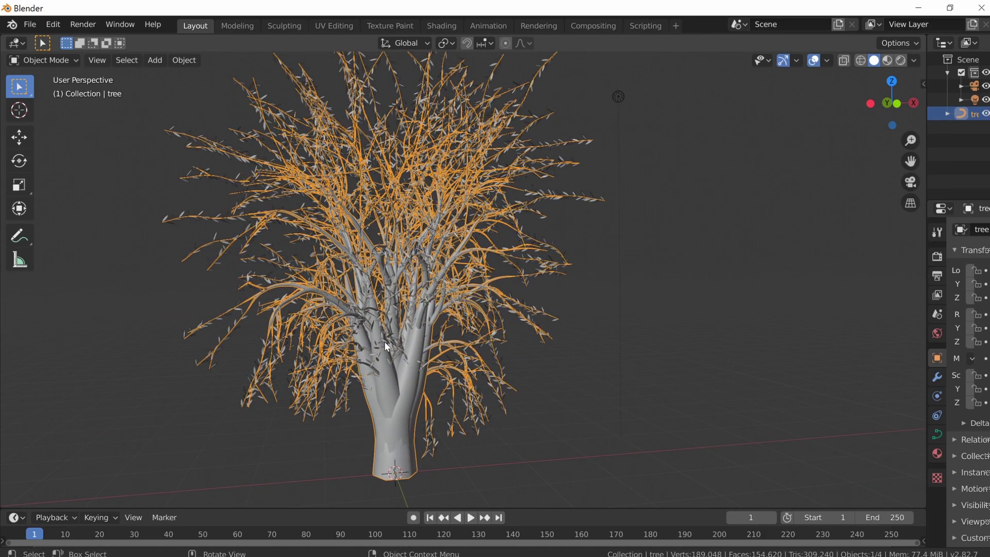
pyautogui.click(475, 301)
pyautogui.click(409, 357)
pyautogui.hotkey('alt', 'z')
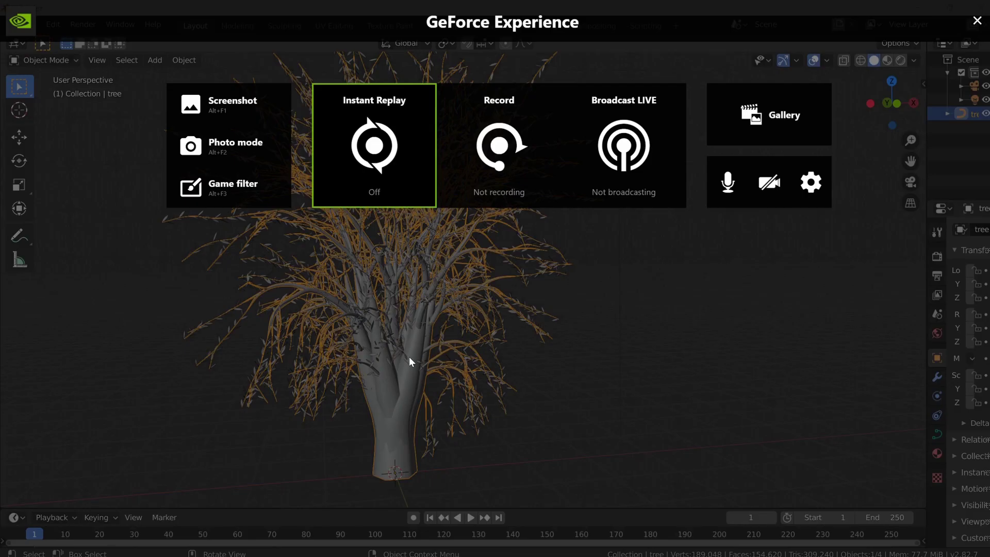
pyautogui.hotkey('alt', 'z')
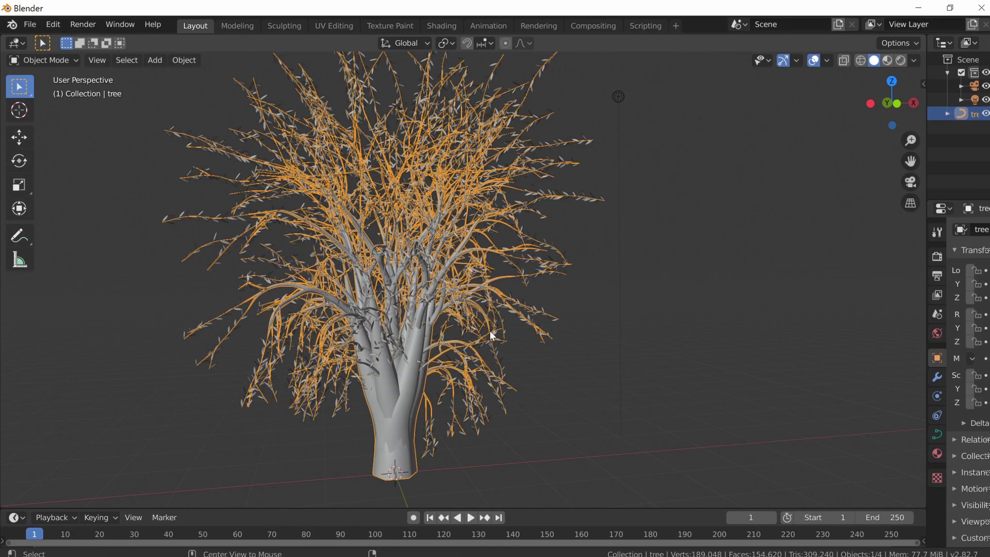
# - Enter Edit Mode on the tree and examine the control points of its curves
pyautogui.scroll(8, 535, 326)
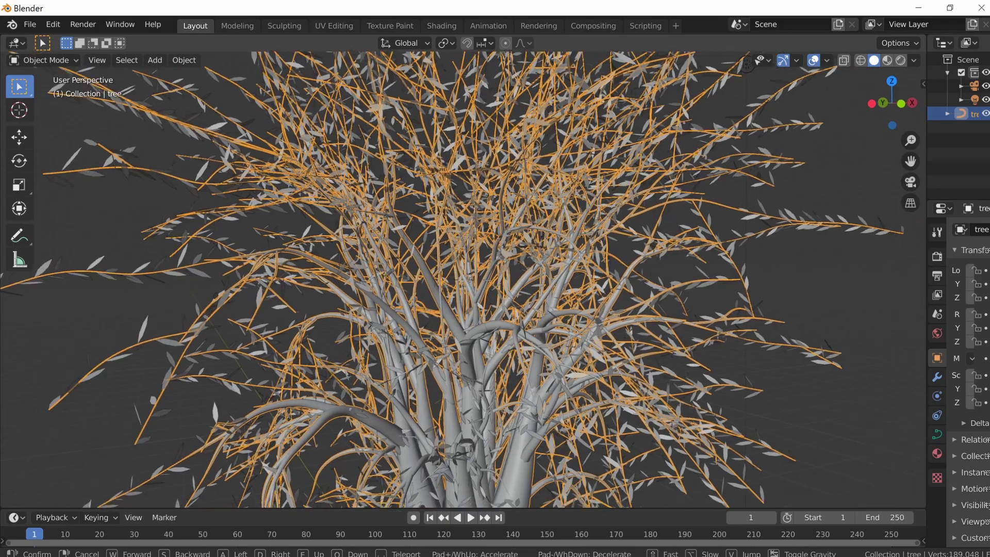
pyautogui.press('Tab')
pyautogui.hotkey('shift', '`')
pyautogui.press('s')
pyautogui.click(463, 279)
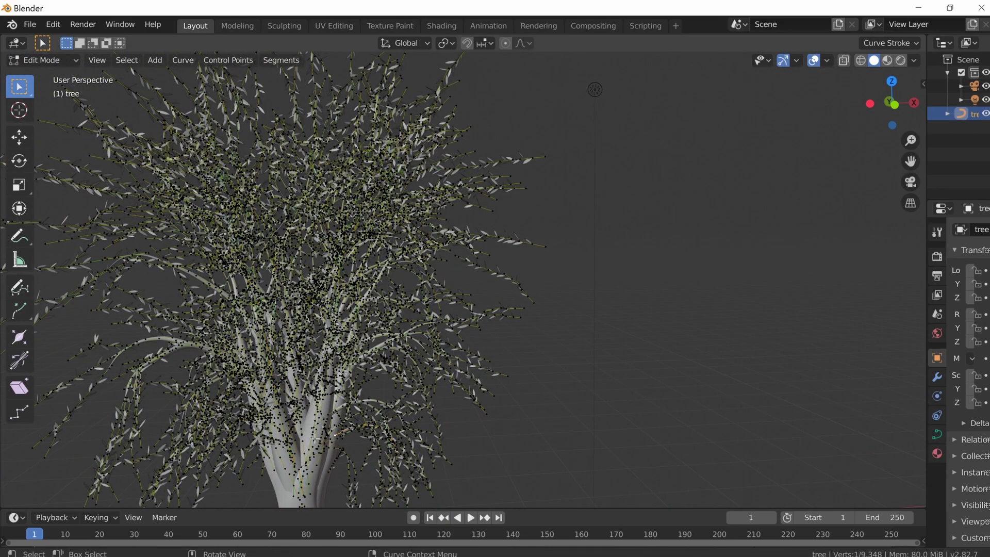
pyautogui.keyDown('shift'); pyautogui.moveTo(325, 435); pyautogui.dragTo(444, 328, button='middle'); pyautogui.keyUp('shift')
pyautogui.press('c')
pyautogui.press('Escape')
# - Return to Object Mode and delete the tree's trunk and branch object
pyautogui.press('Tab')
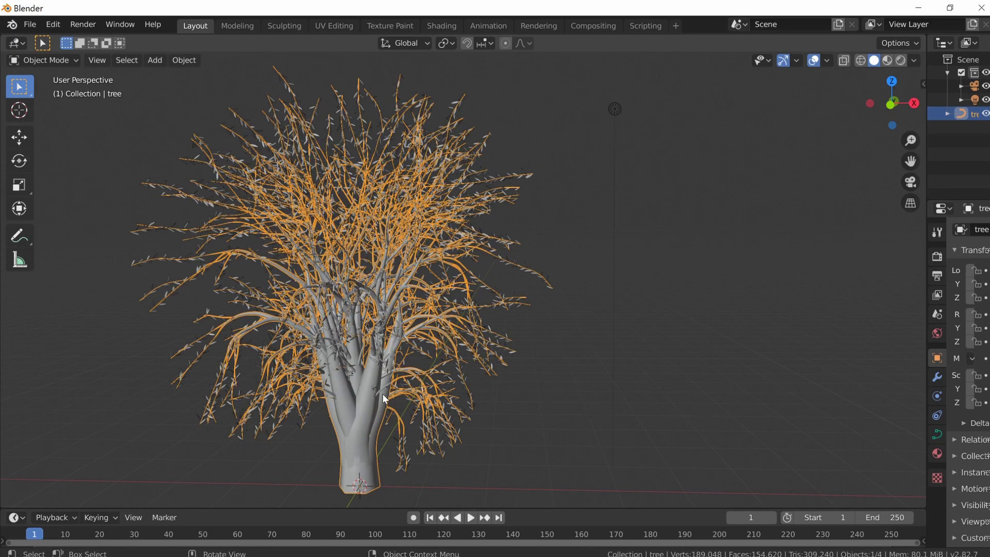
pyautogui.press('x')
pyautogui.click(384, 389)
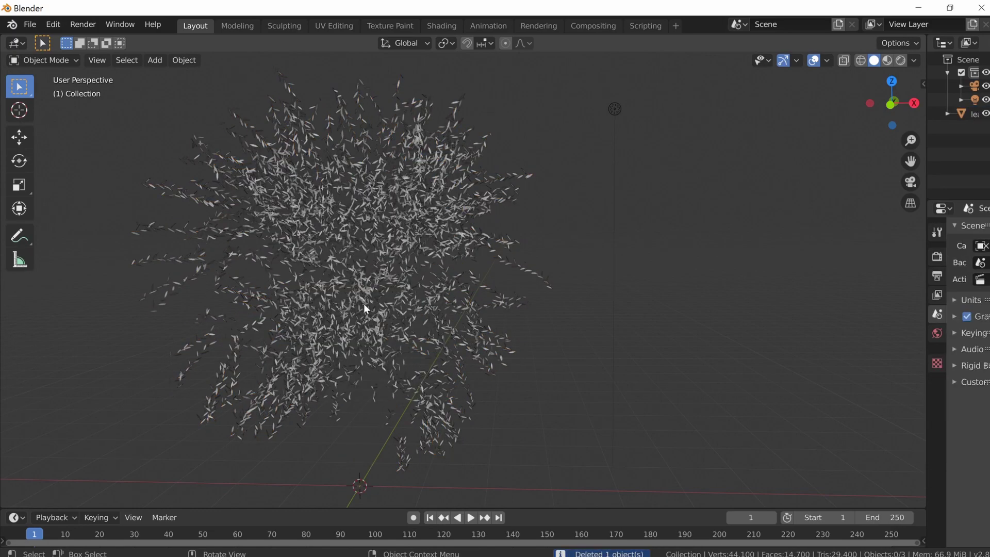
# - Select the remaining leaves object and delete it from the scene
pyautogui.press('x')
pyautogui.click(389, 292)
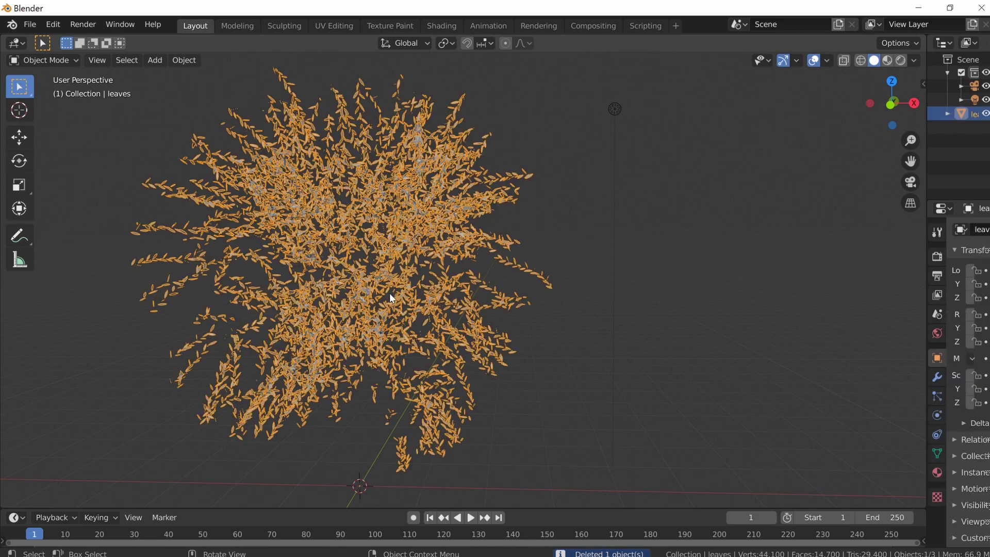
pyautogui.press('x')
pyautogui.click(388, 292)
# - Add a Sapling Tree Gen tree at the origin and view it in full from farther away
pyautogui.hotkey('shift', 'a')
pyautogui.moveTo(367, 292)
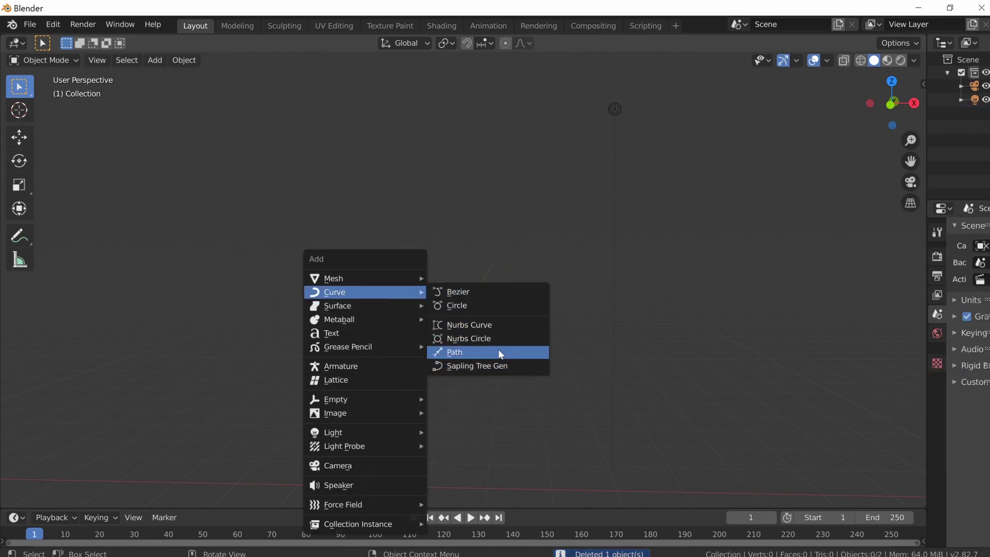
pyautogui.click(497, 367)
pyautogui.hotkey('shift', '`')
pyautogui.press('w')
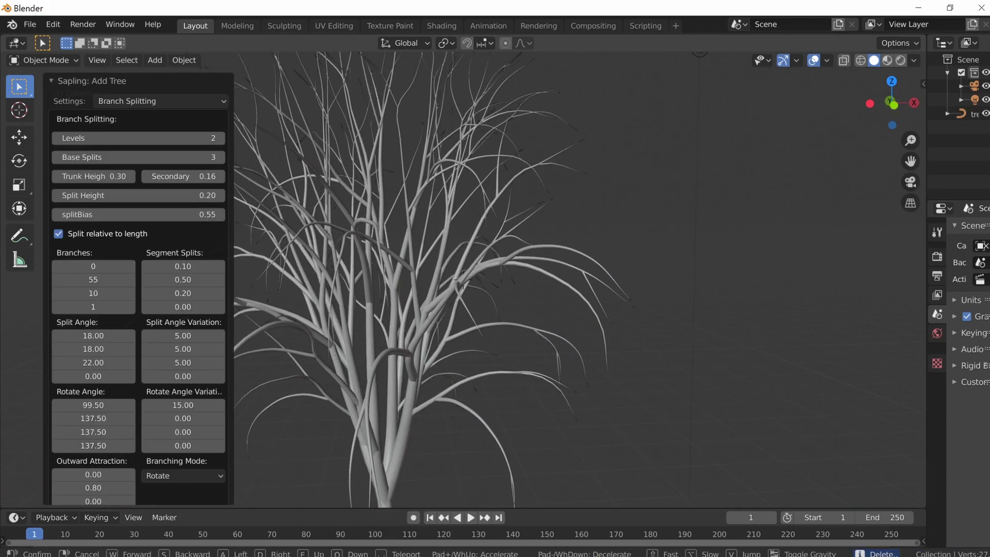
pyautogui.press('s')
pyautogui.press('w')
pyautogui.press('a')
pyautogui.click(467, 281)
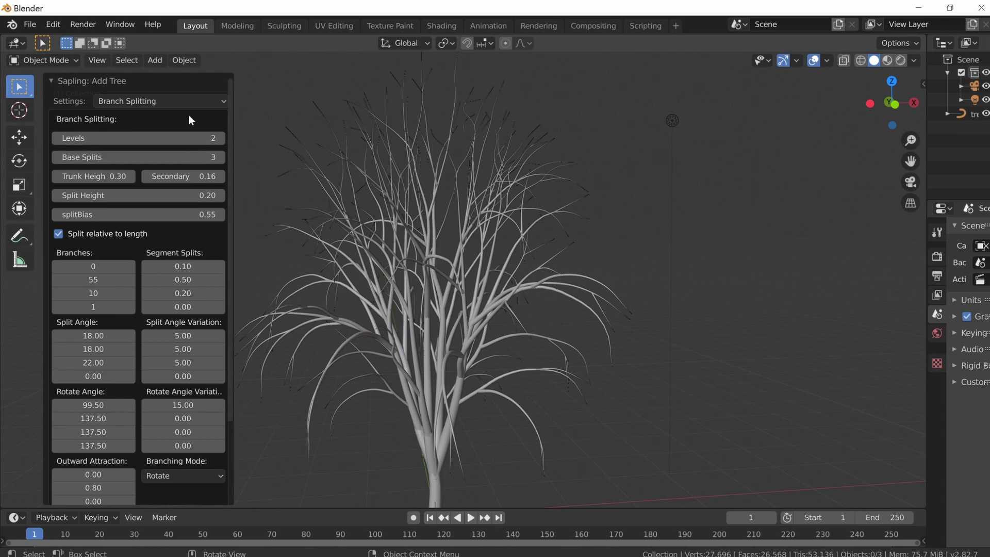
# - Enable Show Leaves in the tree's Leaves settings and inspect the foliage from different distances
pyautogui.click(197, 102)
pyautogui.click(190, 190)
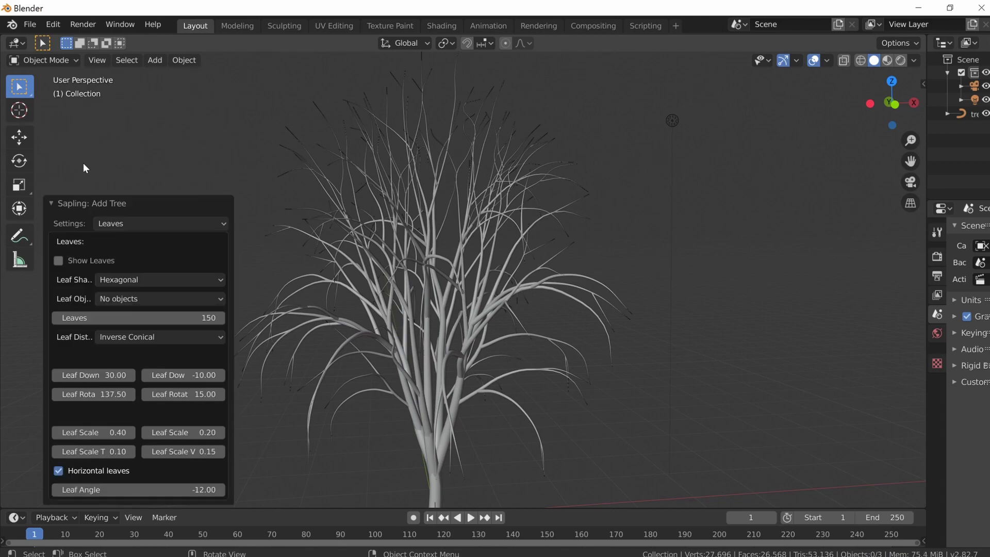
pyautogui.click(58, 261)
pyautogui.hotkey('shift', '`')
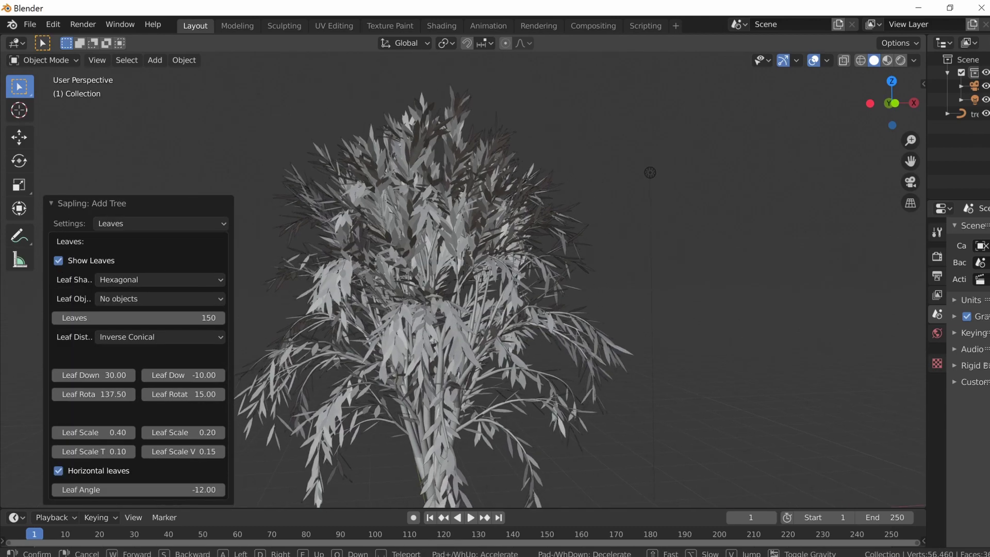
pyautogui.press('w')
pyautogui.press('s')
pyautogui.press('w')
pyautogui.press('s')
pyautogui.click(466, 283)
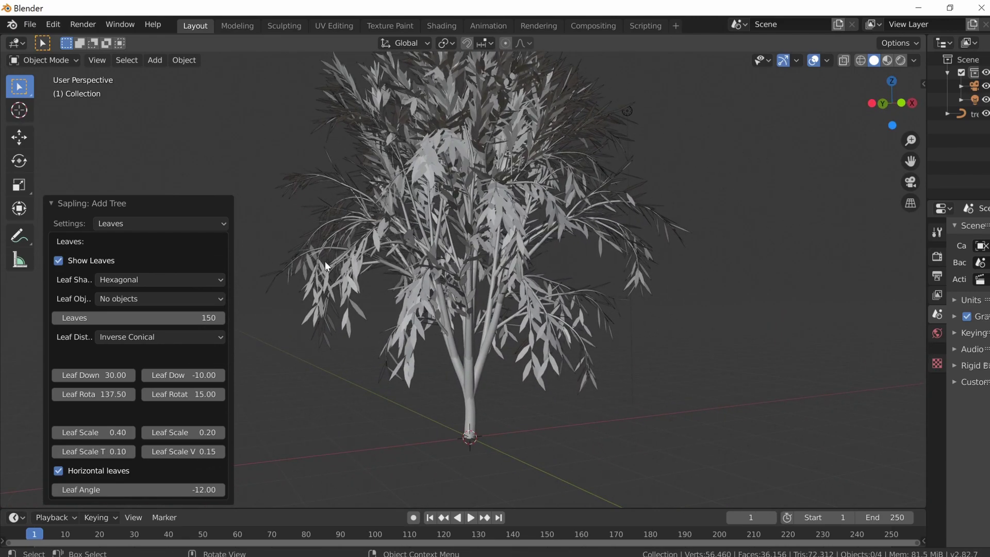
# - Select the new tree and switch repeatedly between Object Mode and Edit Mode to examine its geometry
pyautogui.click(475, 265)
pyautogui.press('Tab')
pyautogui.press('Tab')
pyautogui.press('Tab')
pyautogui.press('Tab')
pyautogui.press('Tab')
pyautogui.press('Tab')
# - Delete both the trunk and branch object and the leaves object of the leafy tree
pyautogui.press('x')
pyautogui.click(450, 245)
pyautogui.click(452, 244)
pyautogui.press('x')
pyautogui.click(452, 248)
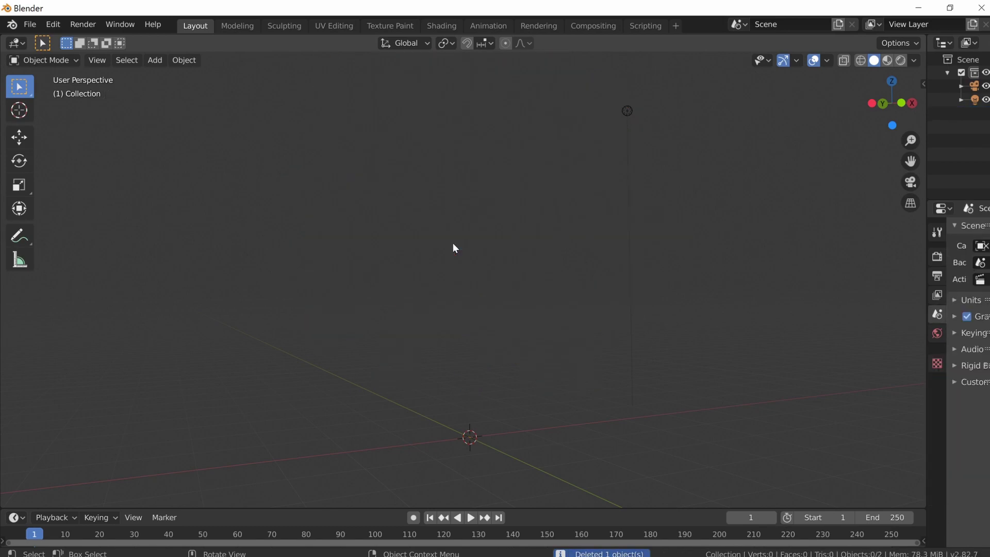
# - Add a leafless Sapling Tree Gen tree and delete it, twice in a row
pyautogui.hotkey('shift', 'a')
pyautogui.moveTo(453, 246)
pyautogui.click(566, 318)
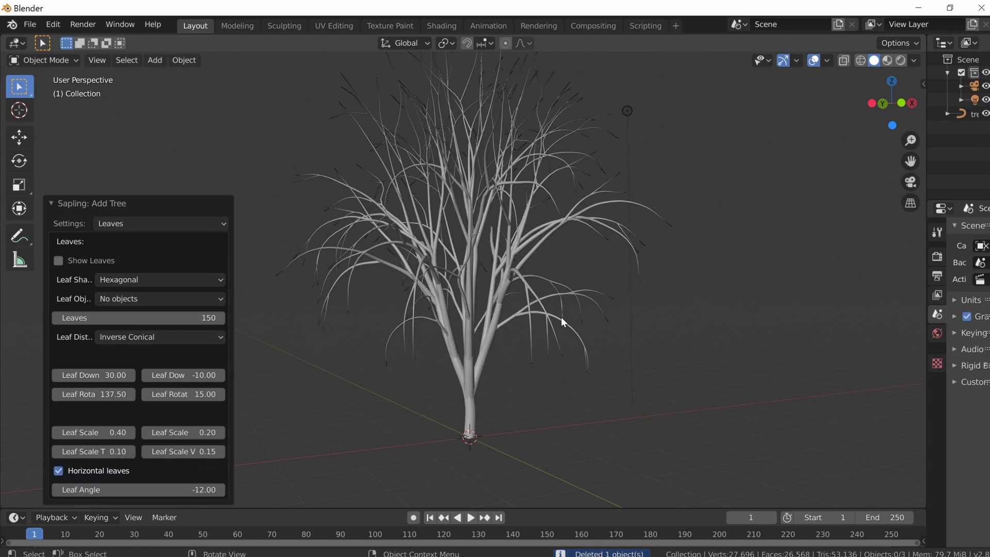
pyautogui.click(456, 278)
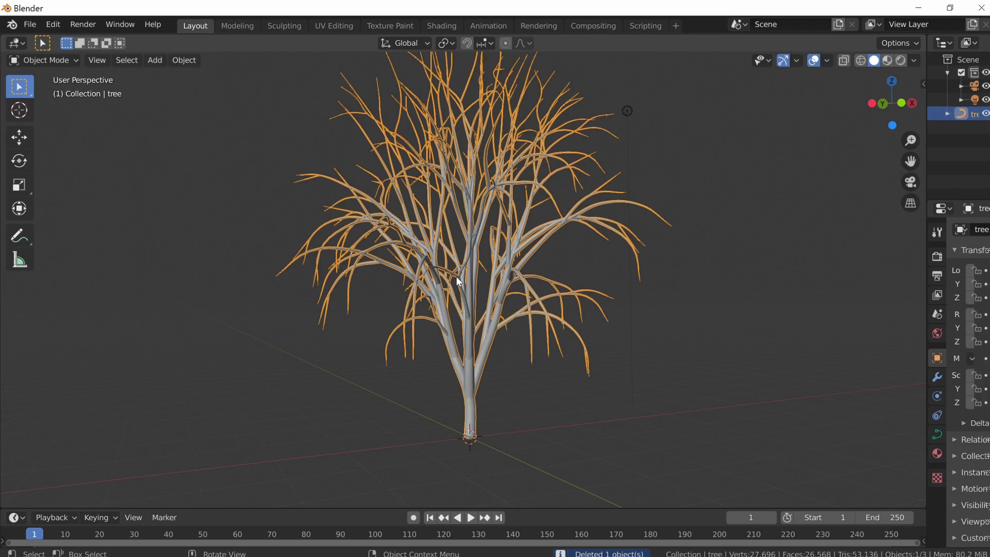
pyautogui.press('x')
pyautogui.click(546, 263)
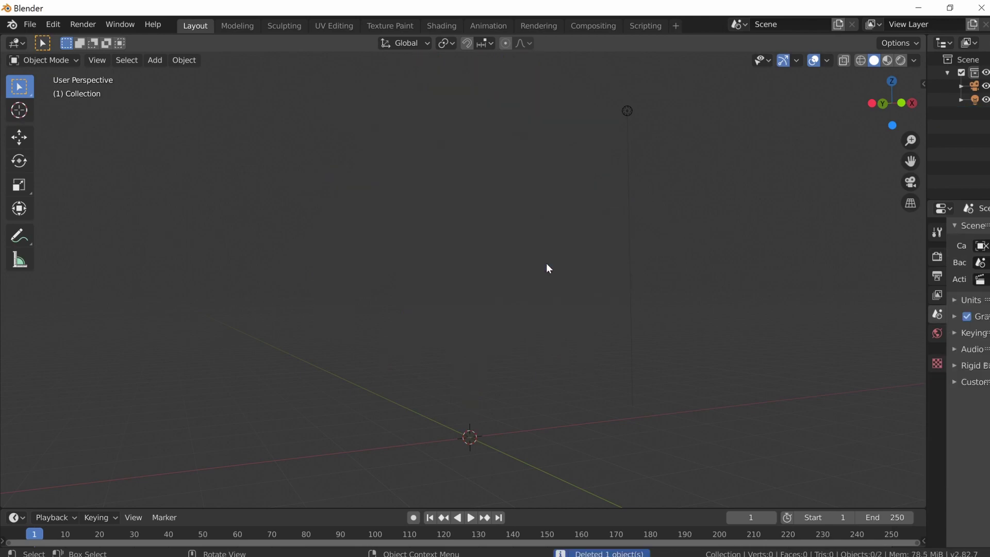
pyautogui.hotkey('shift', 'a')
pyautogui.moveTo(547, 265)
pyautogui.click(647, 338)
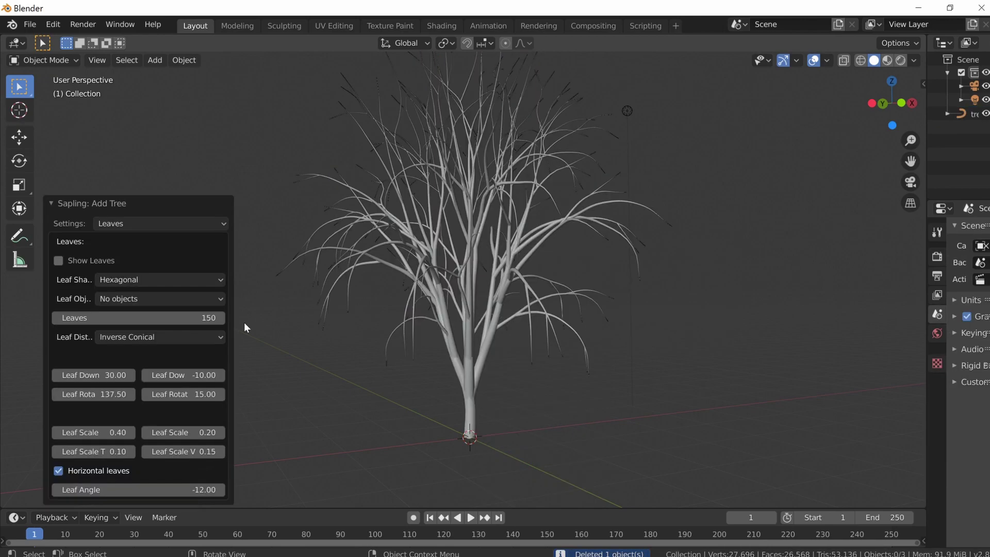
pyautogui.click(428, 274)
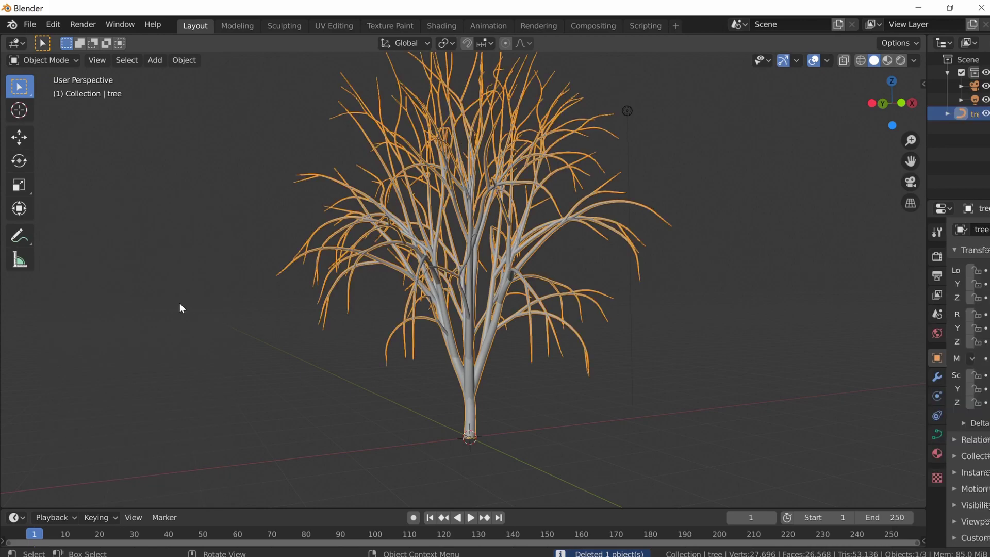
pyautogui.press('x')
pyautogui.click(429, 303)
# - Add a leafless Sapling Tree Gen tree at the origin
pyautogui.hotkey('shift', 'a')
pyautogui.moveTo(437, 296)
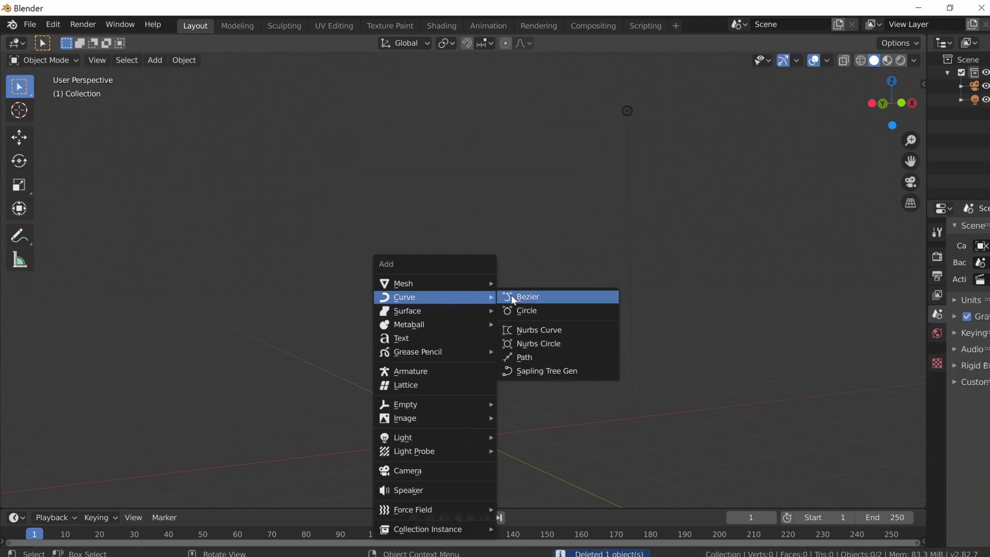
pyautogui.click(539, 367)
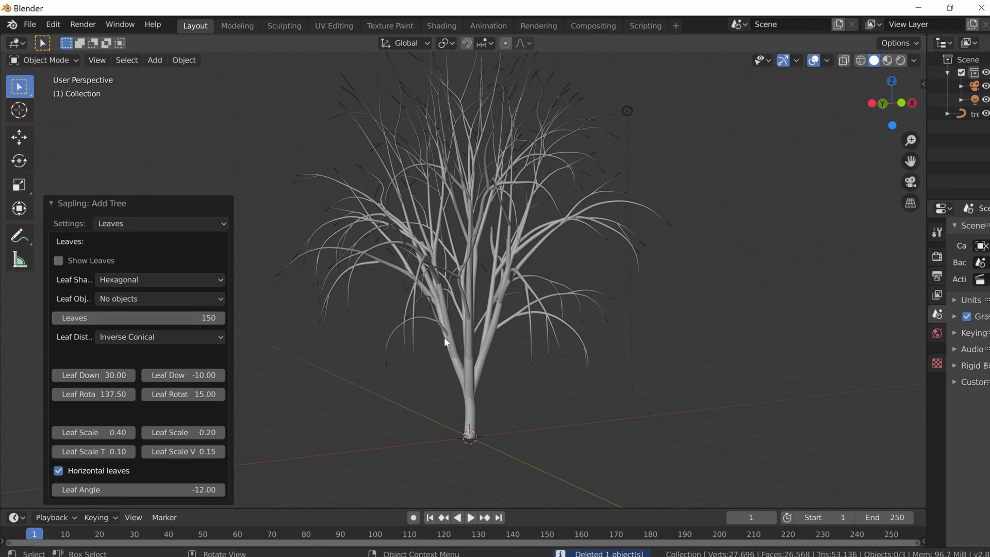